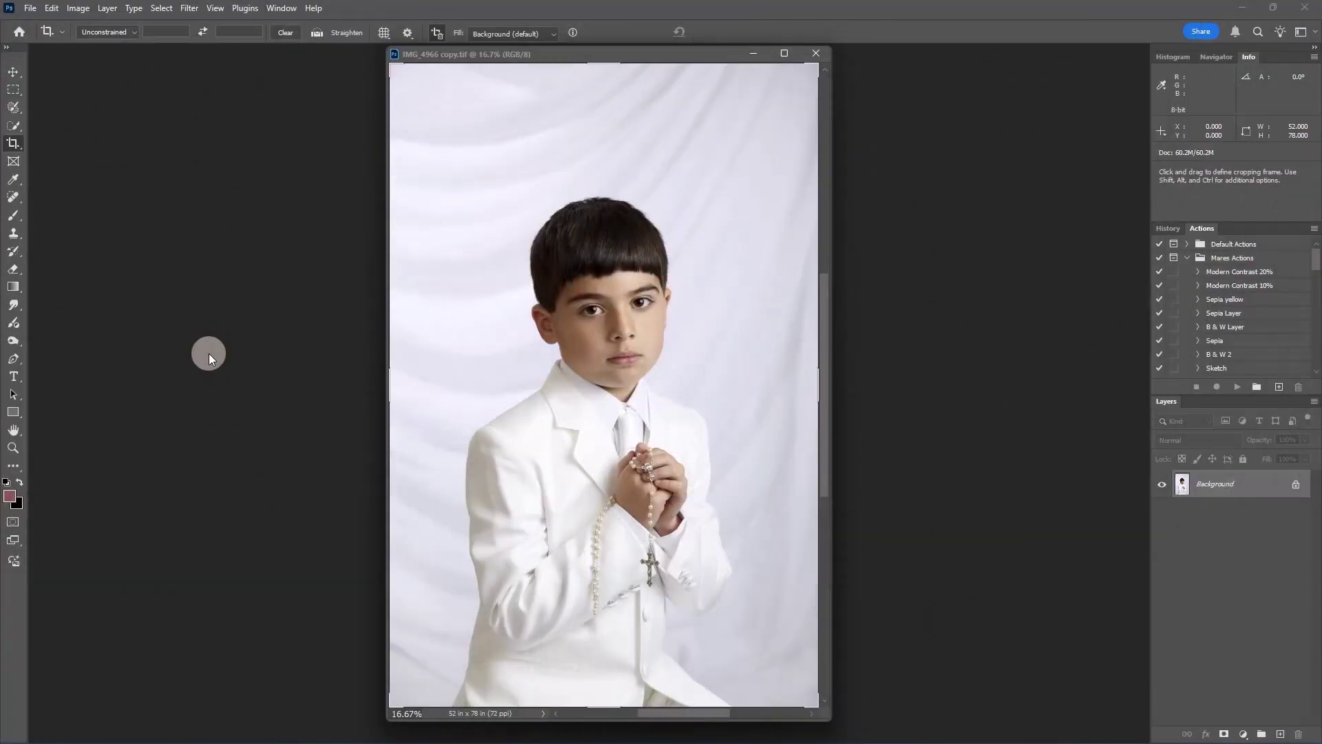
- Drag the crop box in from all four sides around the boy's head and shoulders, then apply the crop
{"action": "left_click", "coordinate": [208, 353]}
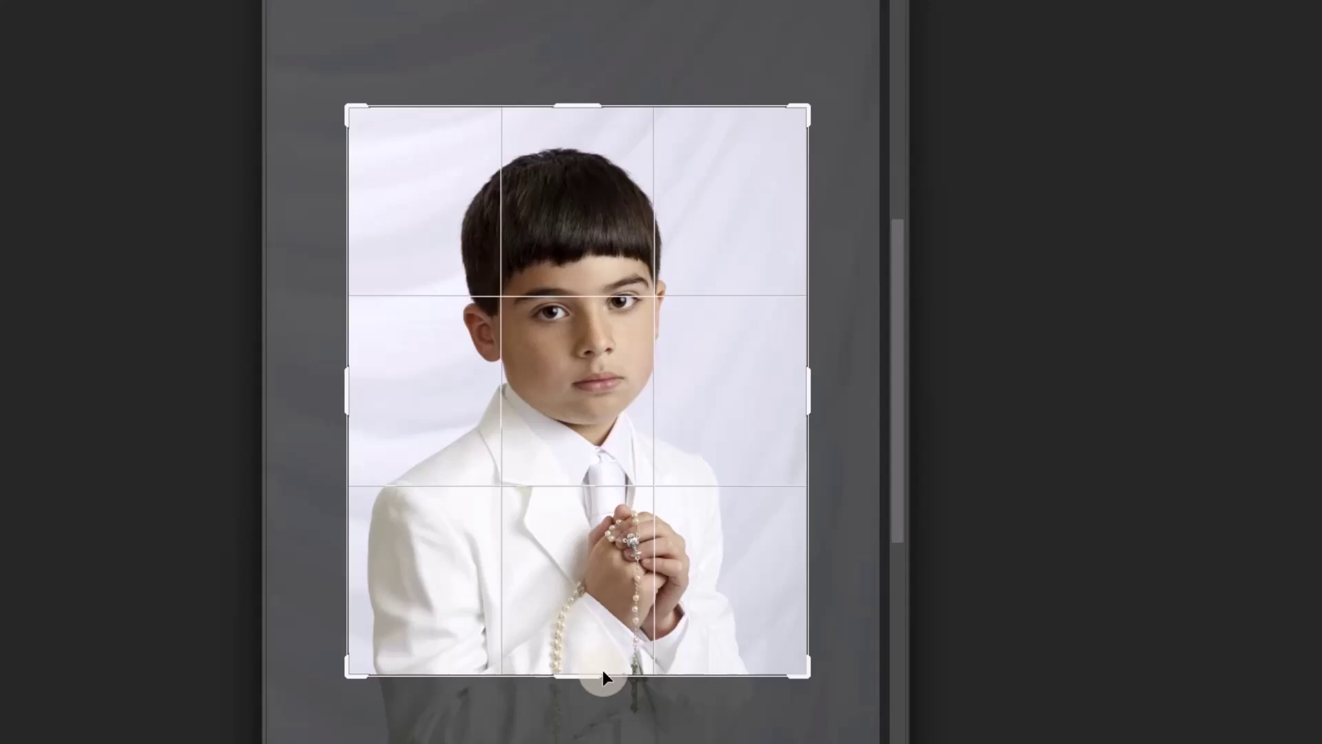
{"action": "left_click_drag", "start_coordinate": [602, 670], "coordinate": [581, 623]}
{"action": "left_click_drag", "start_coordinate": [338, 405], "coordinate": [367, 398]}
{"action": "left_click_drag", "start_coordinate": [791, 392], "coordinate": [756, 387]}
{"action": "left_click_drag", "start_coordinate": [579, 159], "coordinate": [581, 169]}
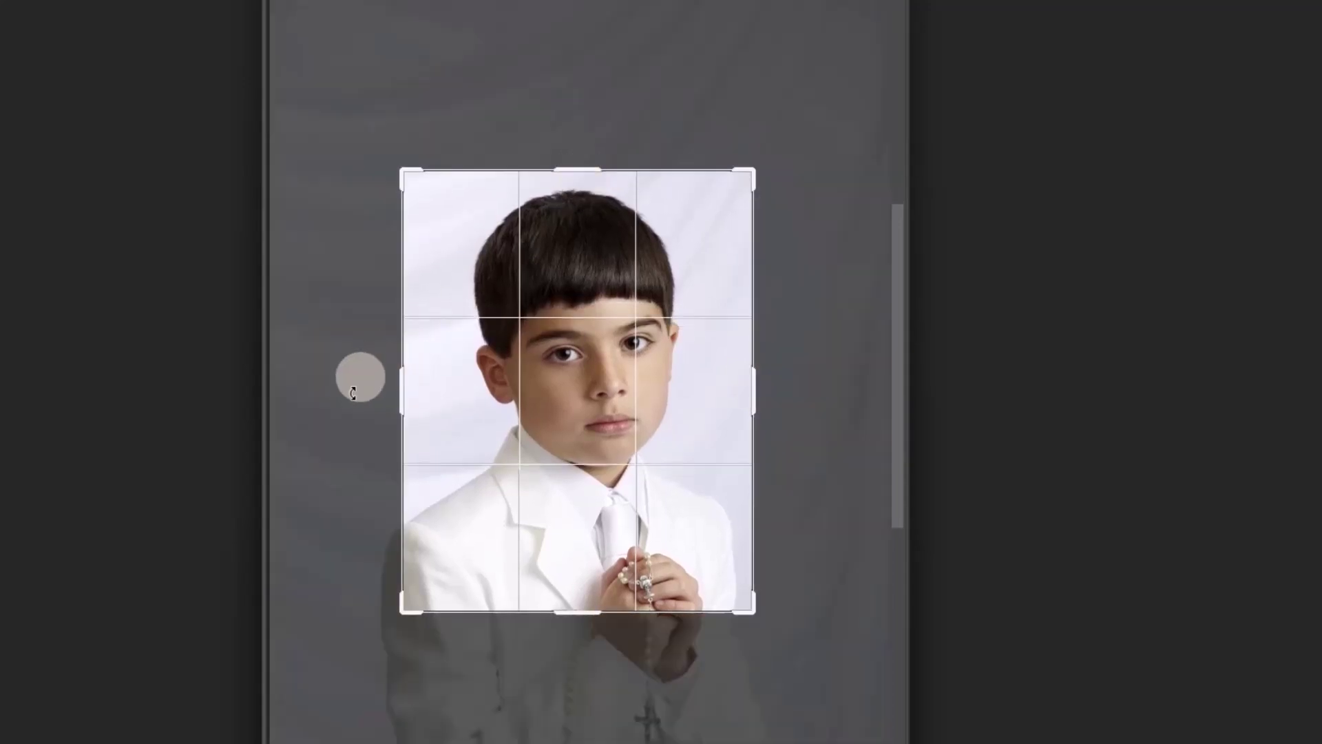
{"action": "left_click_drag", "start_coordinate": [398, 393], "coordinate": [418, 398]}
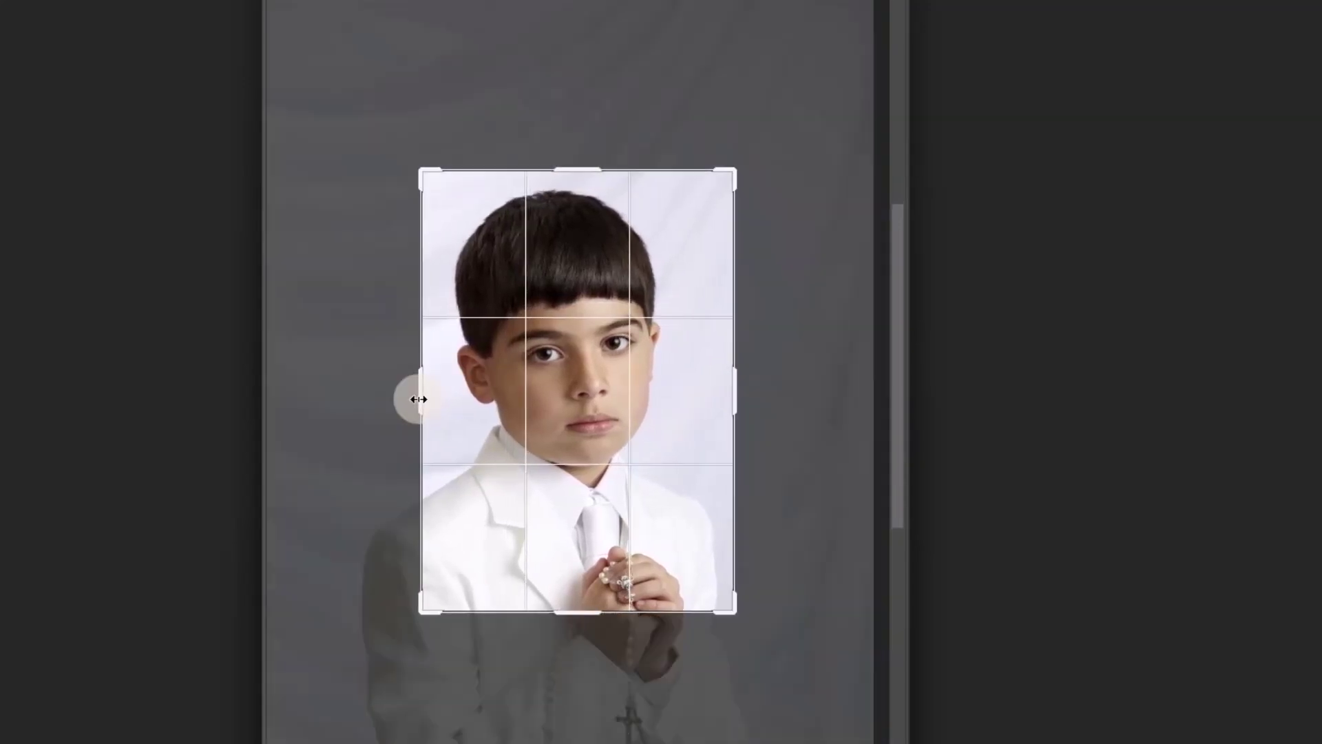
{"action": "left_click_drag", "start_coordinate": [577, 612], "coordinate": [577, 579]}
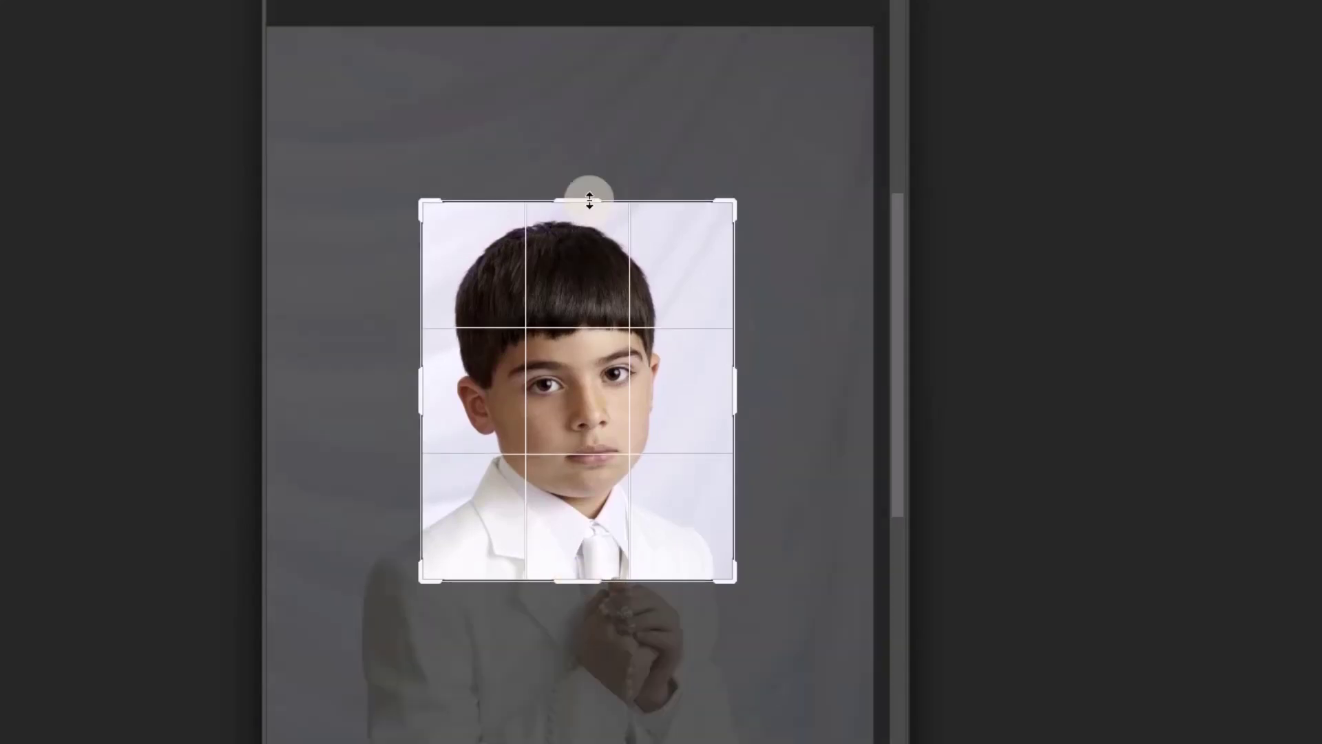
{"action": "left_click_drag", "start_coordinate": [589, 200], "coordinate": [586, 213]}
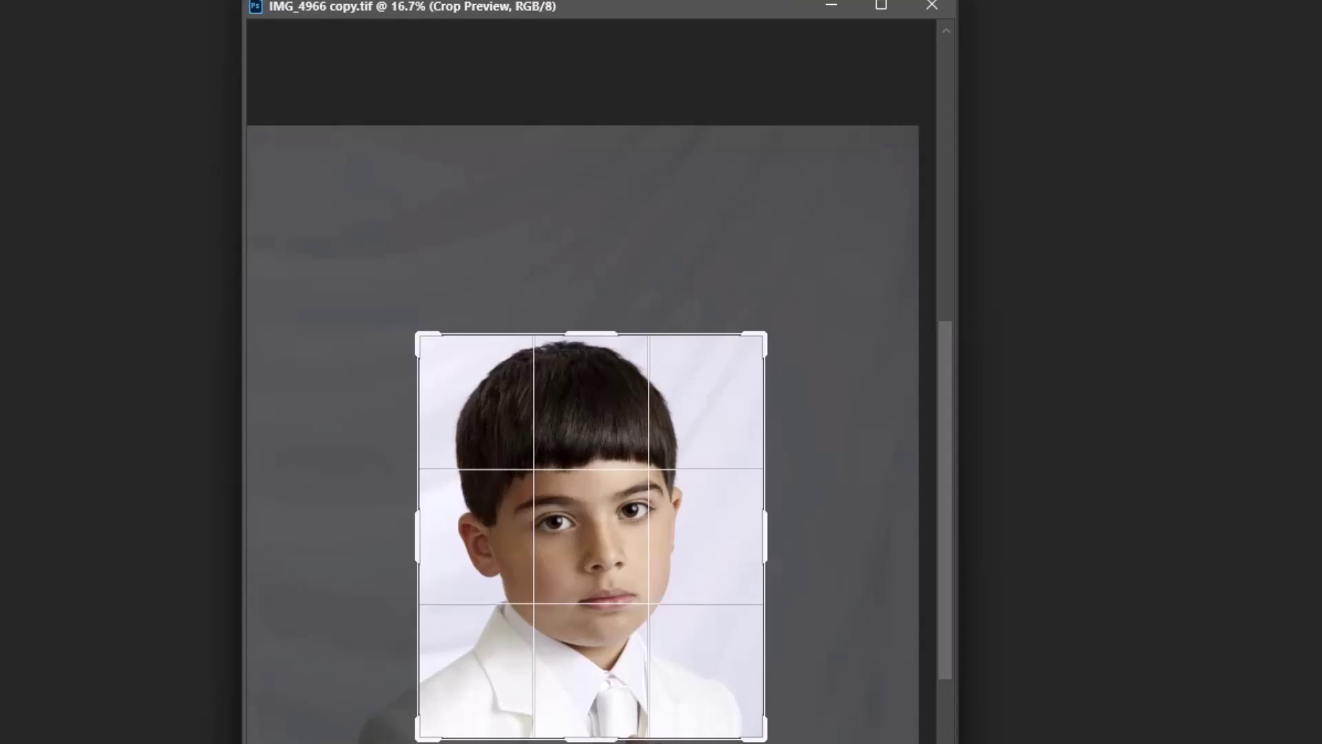
{"action": "left_click", "coordinate": [994, 0]}
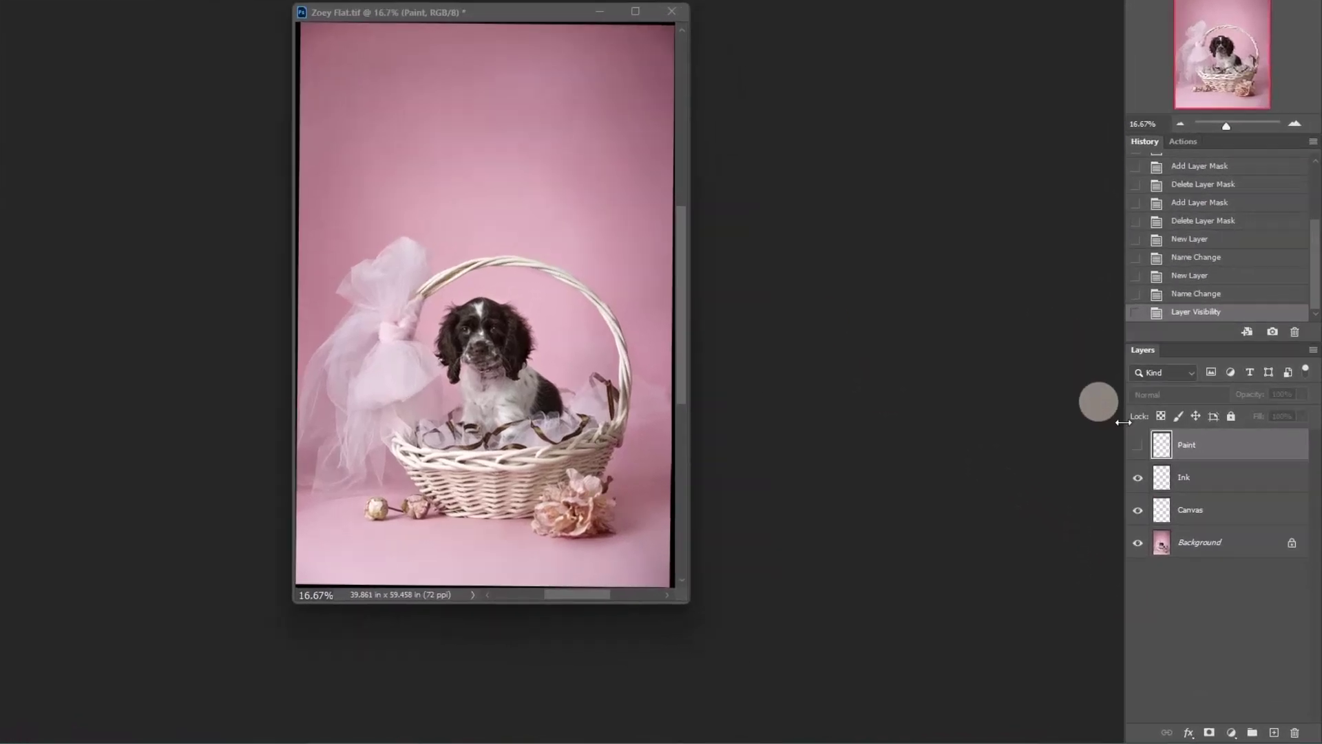
- Show the Paint layer, select Canvas, browse the eraser, shape, eyedropper and lasso flyouts, then open Edit
{"action": "left_click", "coordinate": [1138, 444]}
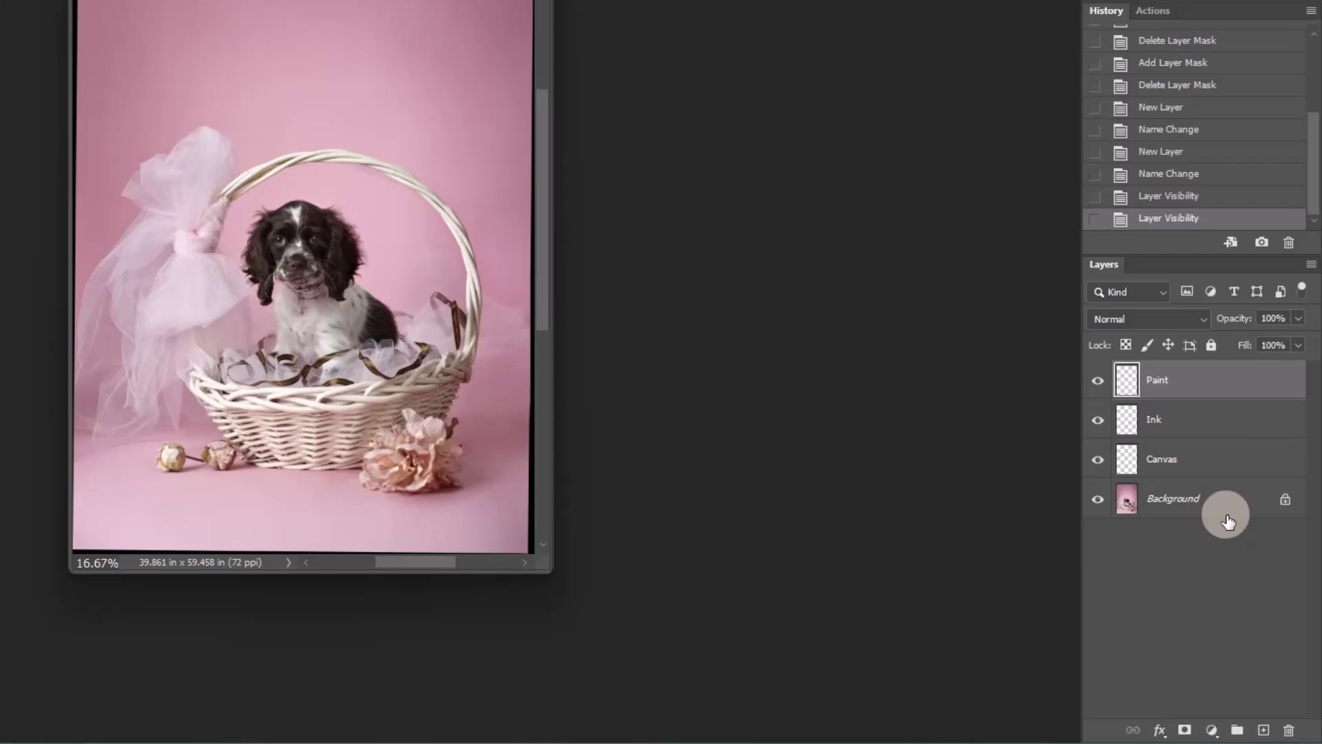
{"action": "left_click", "coordinate": [1210, 460]}
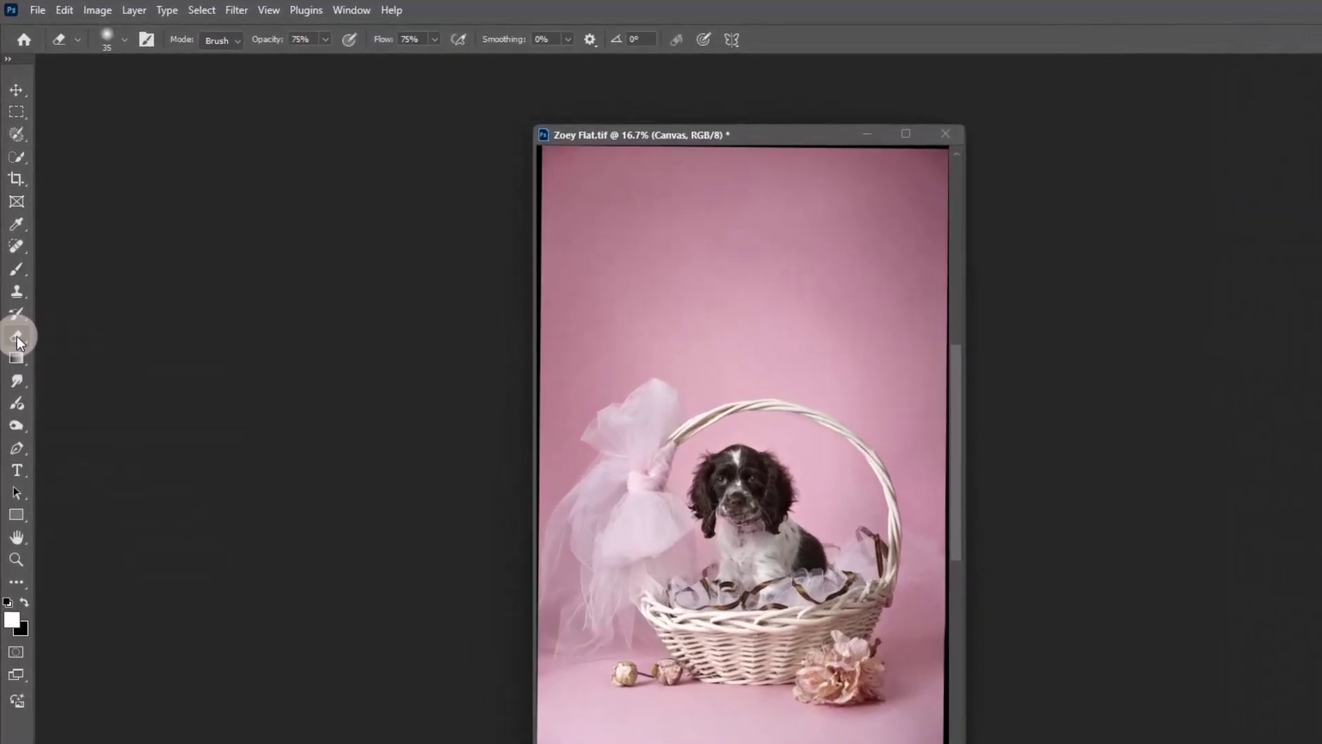
{"action": "left_click", "coordinate": [13, 270]}
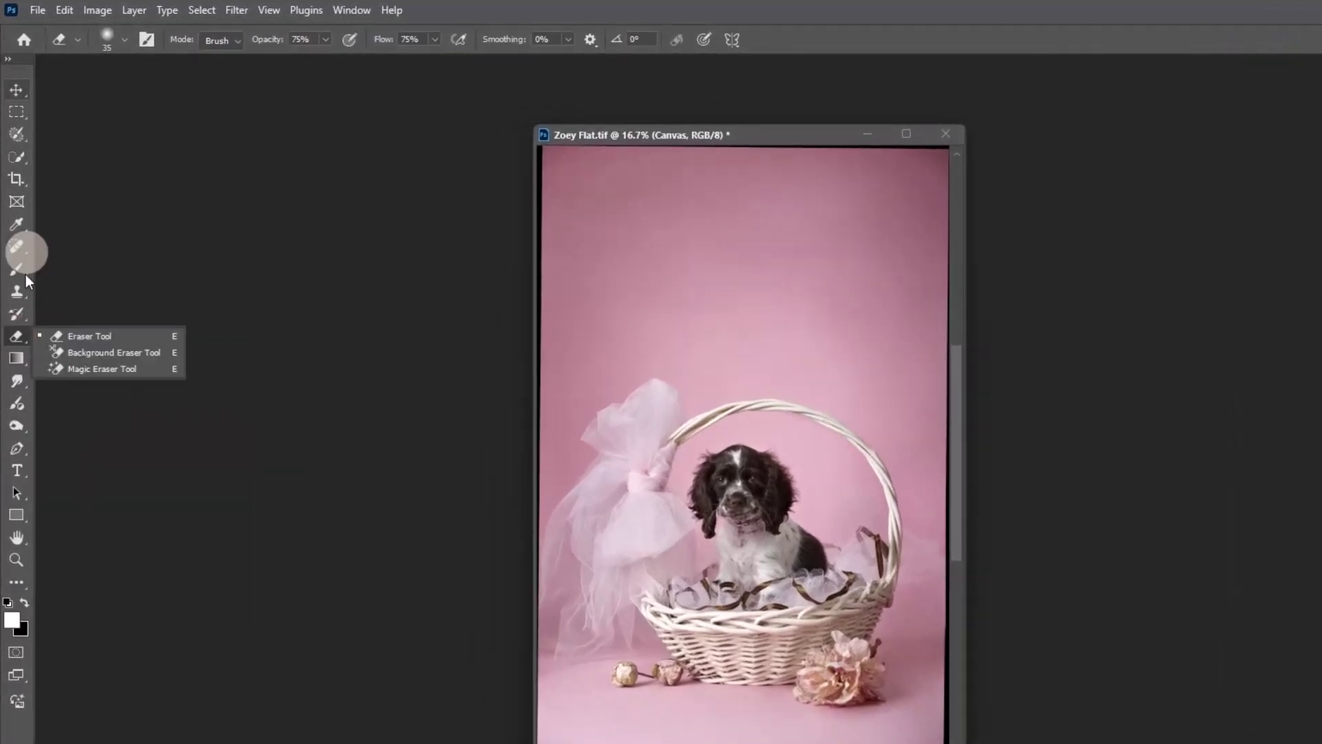
{"action": "left_click", "coordinate": [19, 517]}
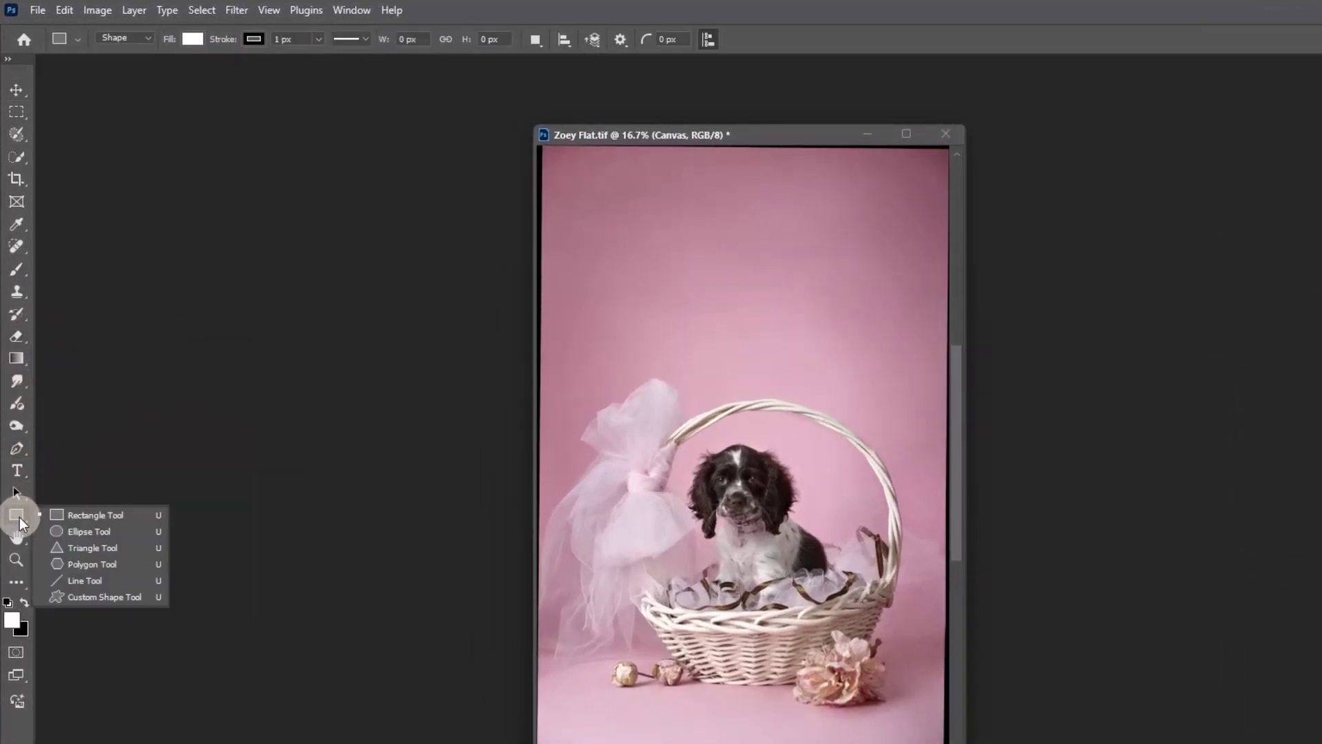
{"action": "left_click", "coordinate": [28, 338]}
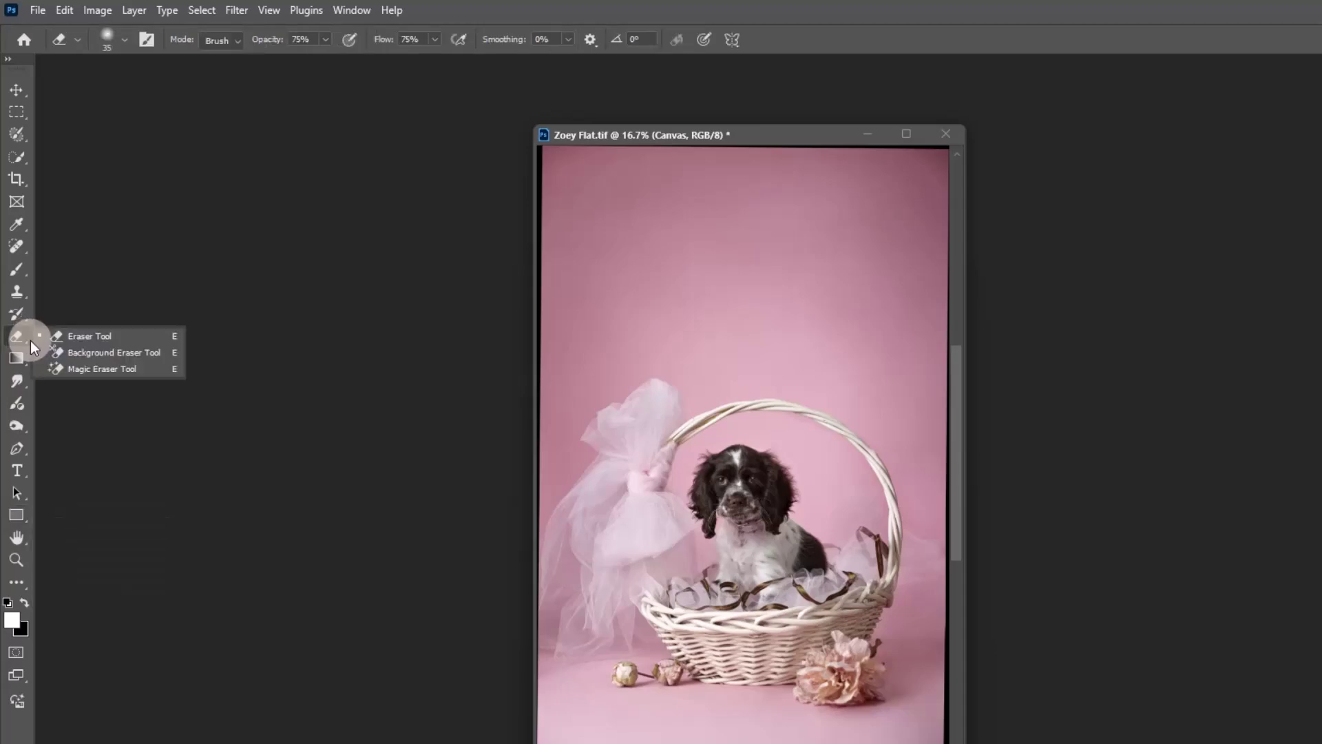
{"action": "left_click", "coordinate": [7, 223]}
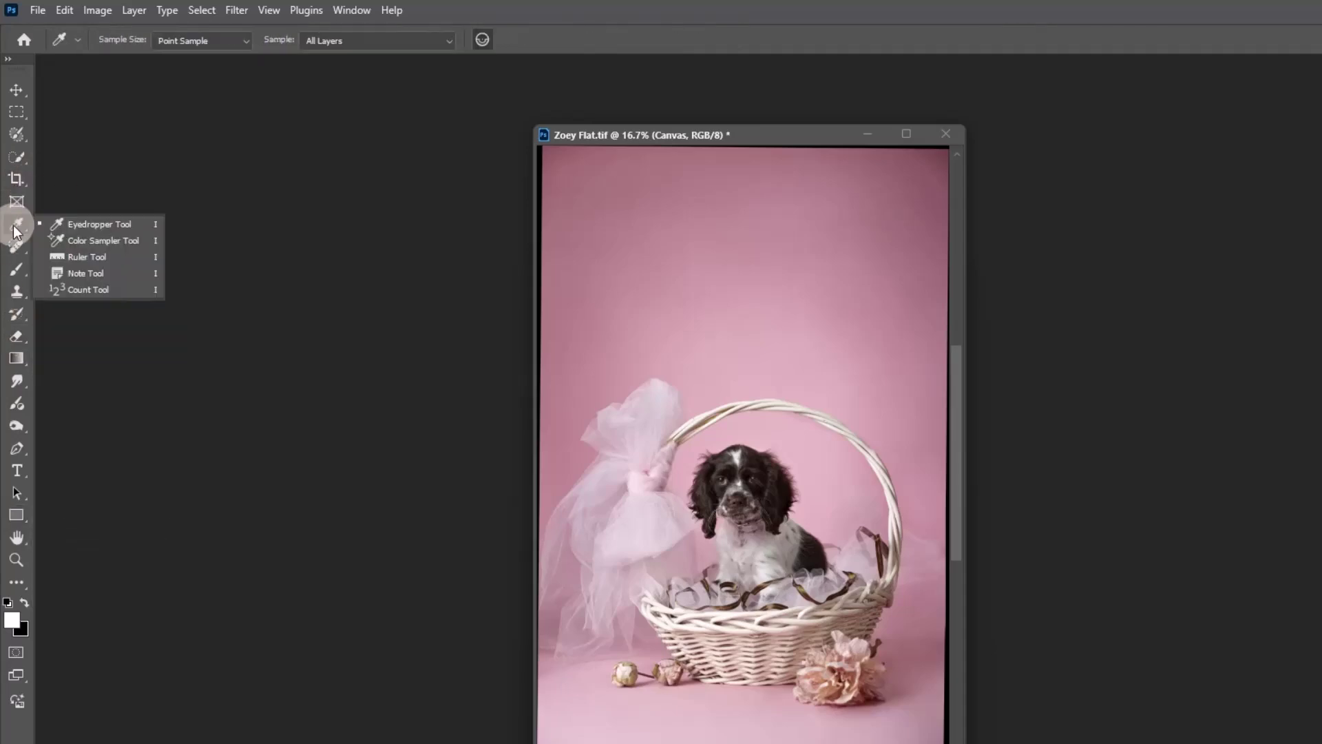
{"action": "left_click", "coordinate": [22, 134]}
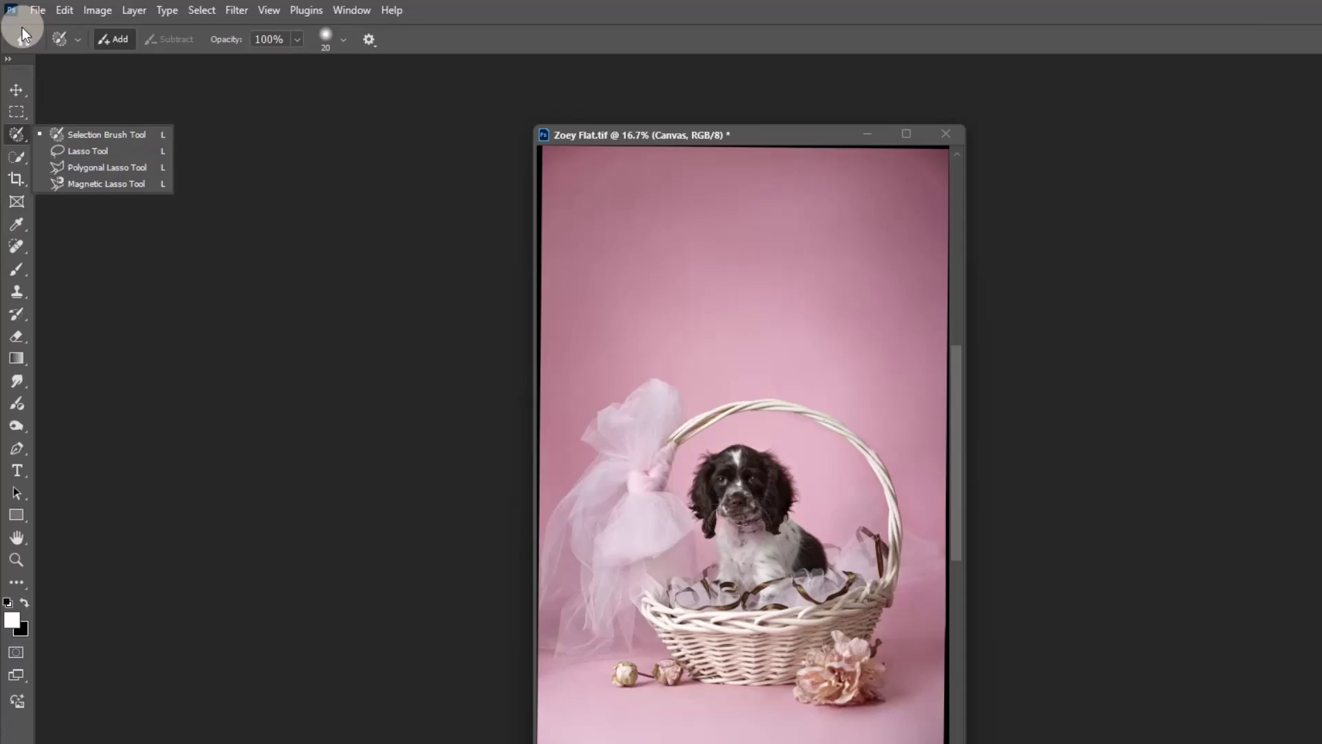
{"action": "left_click", "coordinate": [64, 10]}
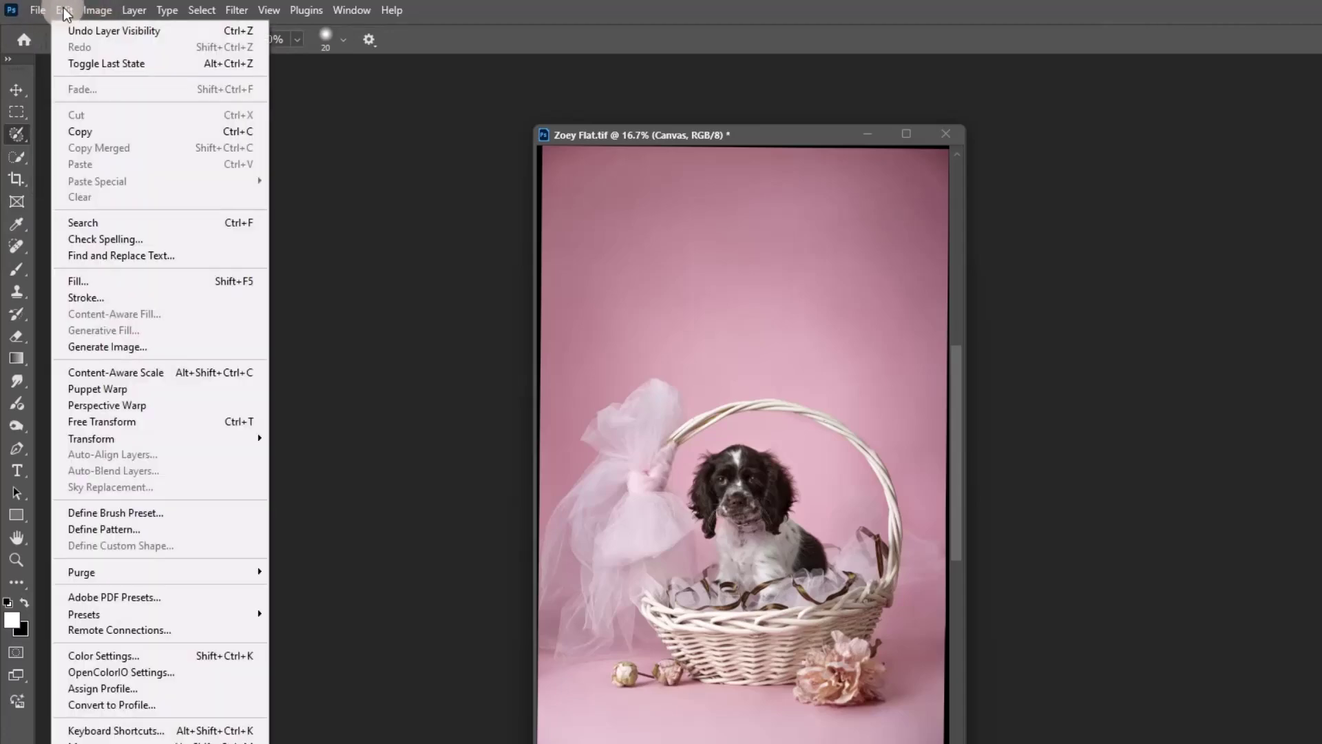
- Use Edit > Fill to fill the Canvas layer with white, then drop its Fill to 32%
{"action": "left_click", "coordinate": [86, 283]}
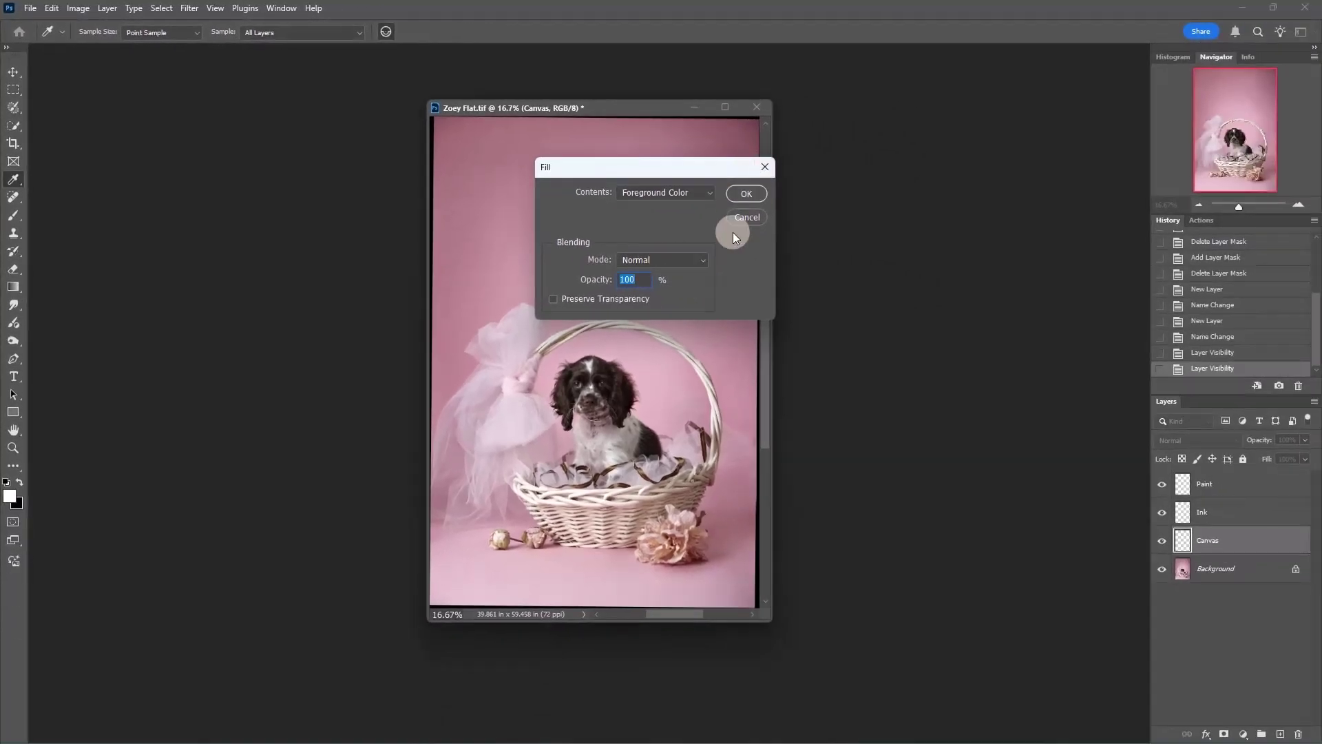
{"action": "left_click", "coordinate": [756, 193]}
{"action": "key", "text": "w"}
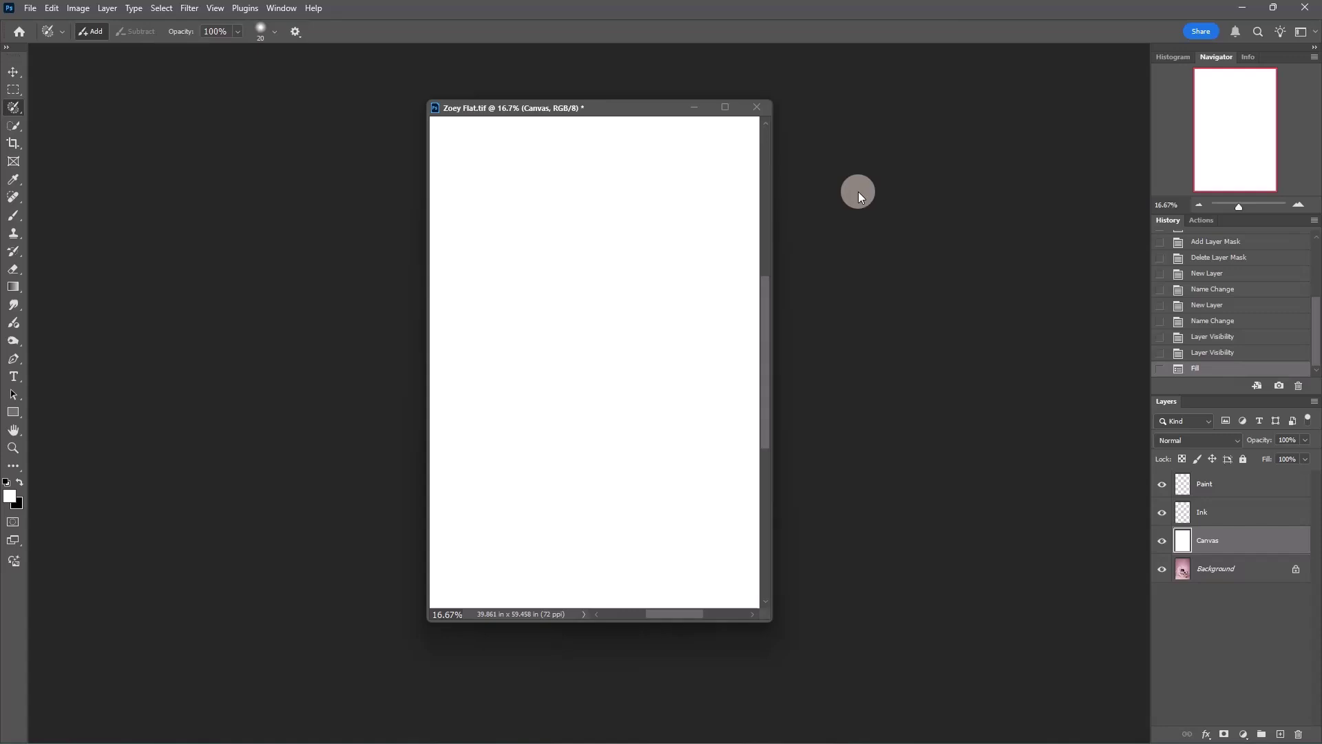
{"action": "left_click", "coordinate": [1305, 458]}
{"action": "left_click_drag", "start_coordinate": [1307, 477], "coordinate": [1262, 474]}
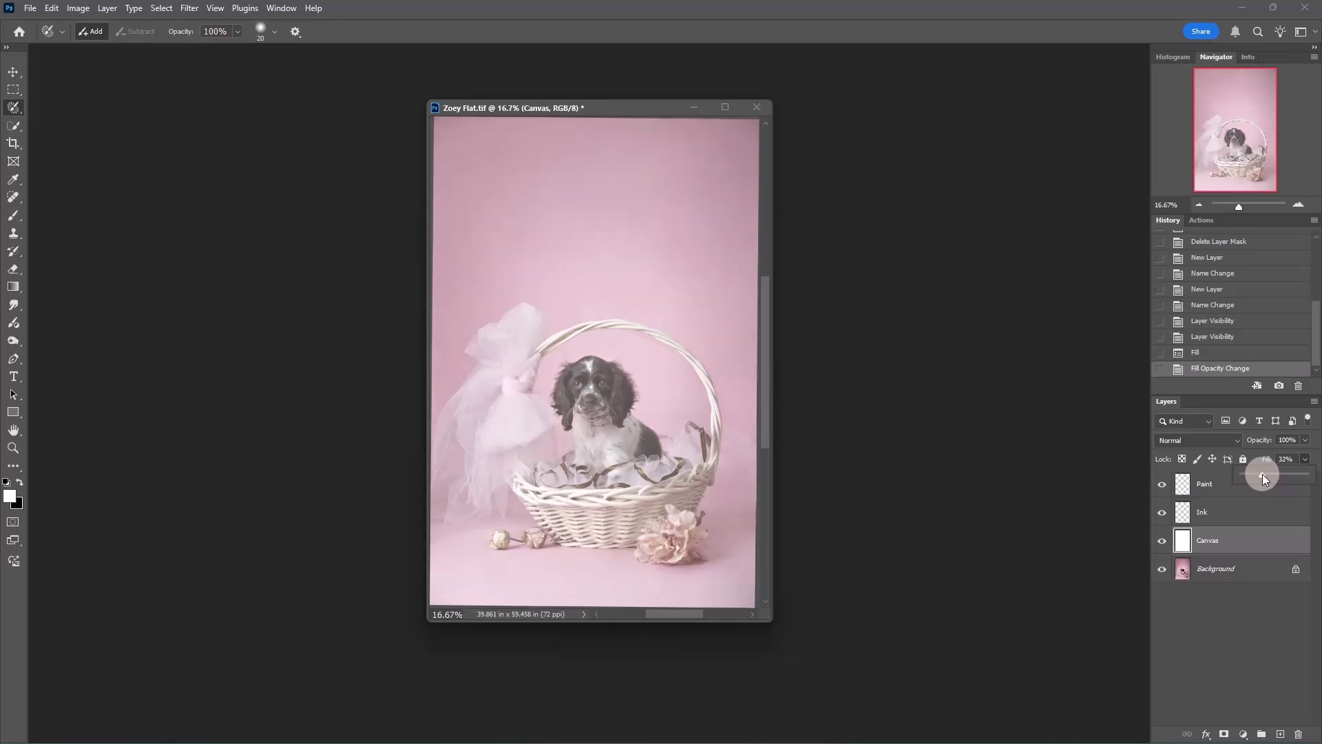
- Select the Ink layer, zoom to 50% on the puppy, and enlarge the window around the tulle bow
{"action": "left_click", "coordinate": [1258, 513]}
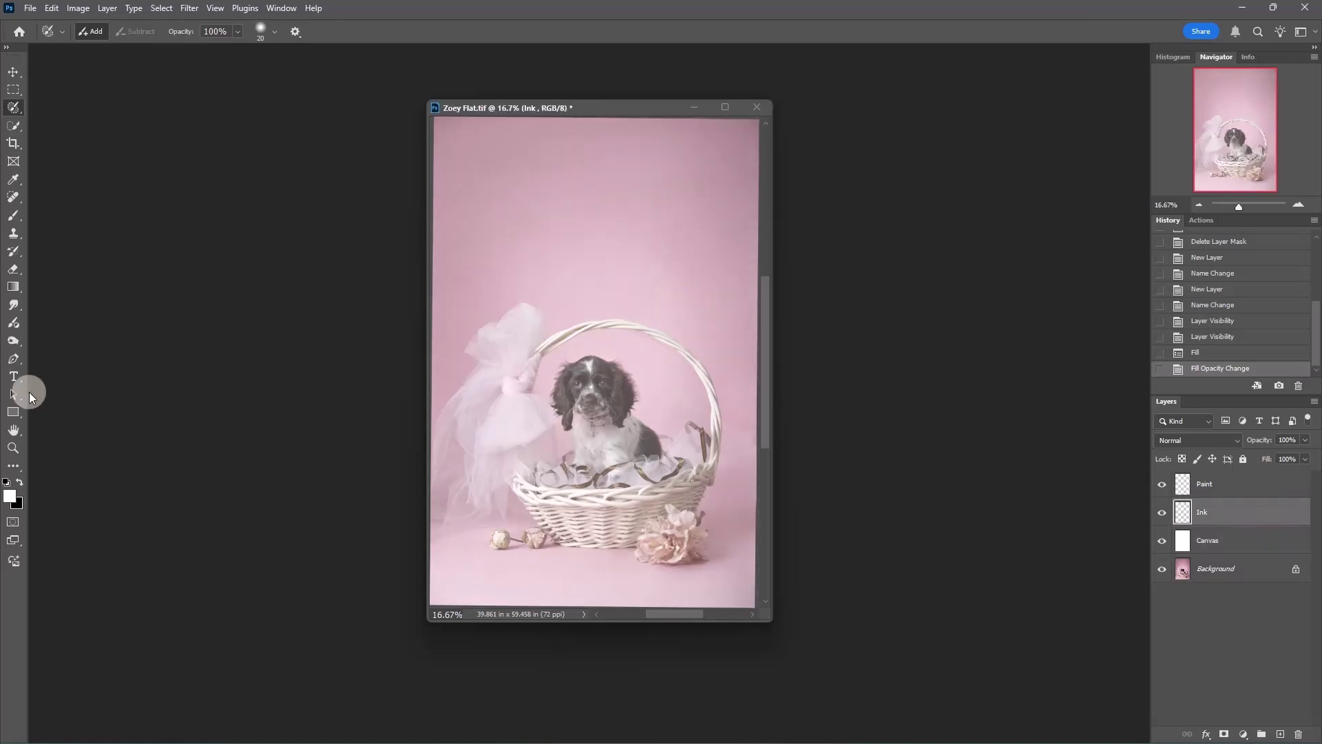
{"action": "left_click", "coordinate": [13, 215]}
{"action": "left_click", "coordinate": [100, 31]}
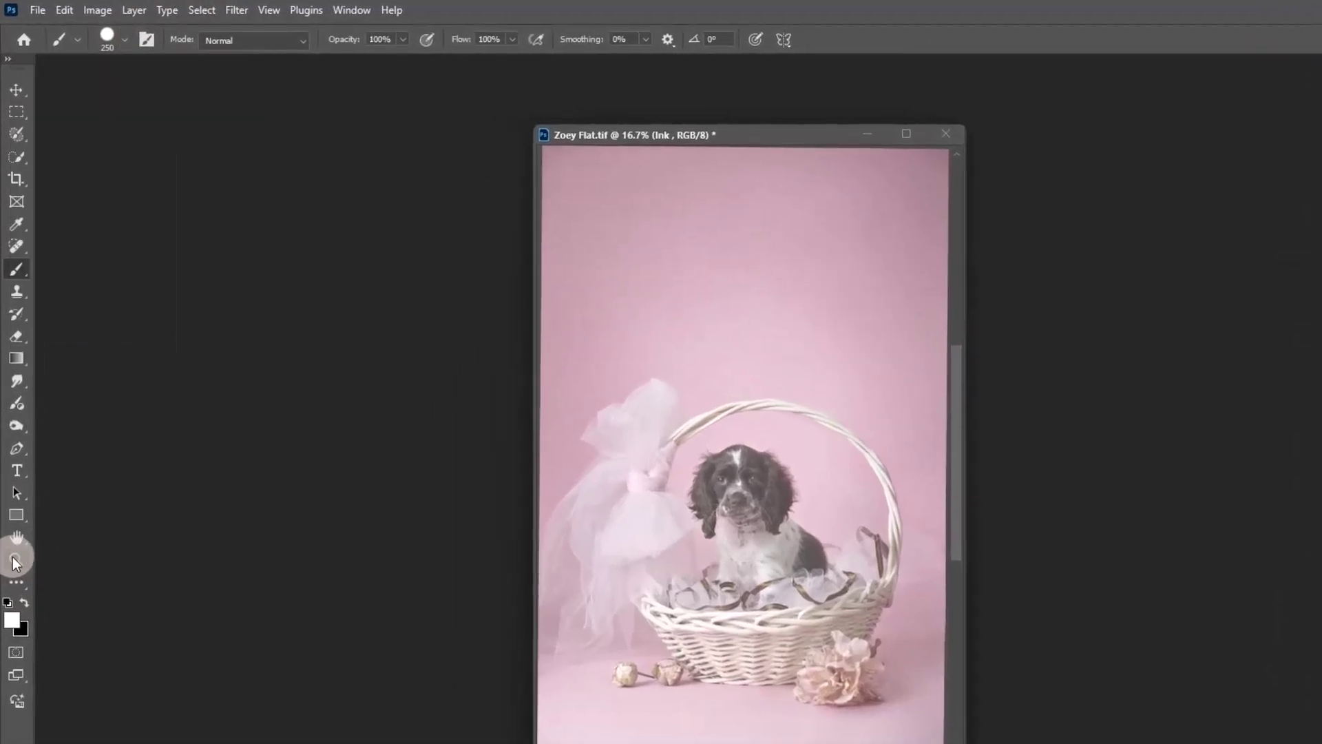
{"action": "left_click", "coordinate": [13, 447]}
{"action": "left_click", "coordinate": [739, 490]}
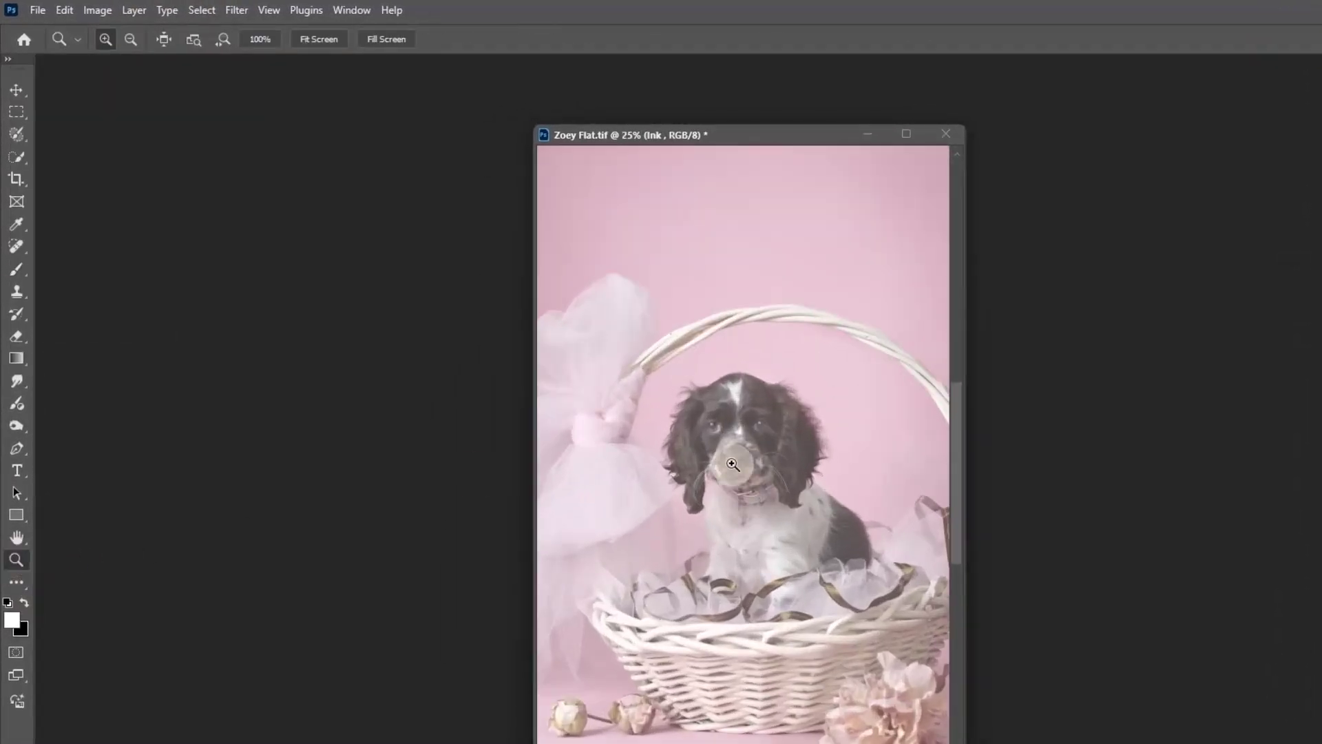
{"action": "left_click", "coordinate": [733, 447]}
{"action": "left_click", "coordinate": [746, 463]}
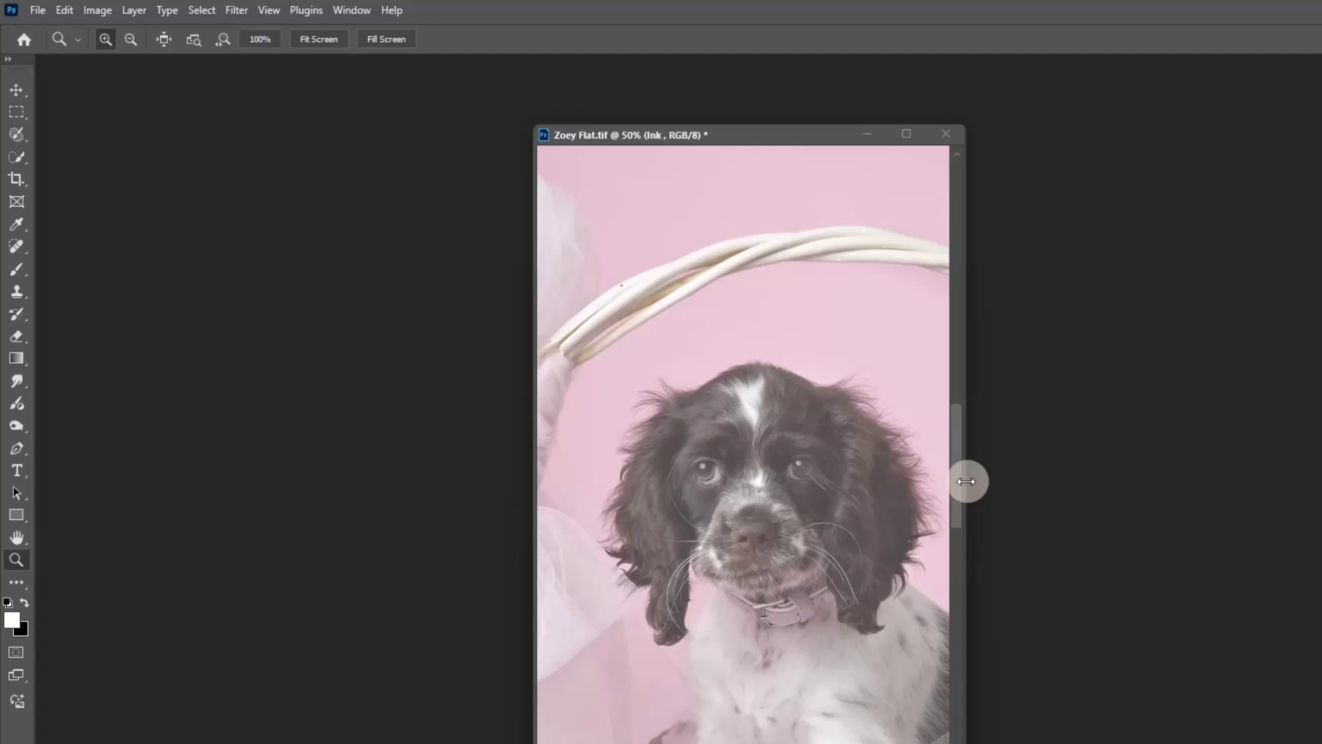
{"action": "scroll", "coordinate": [743, 444], "scroll_direction": "down", "scroll_amount": 3}
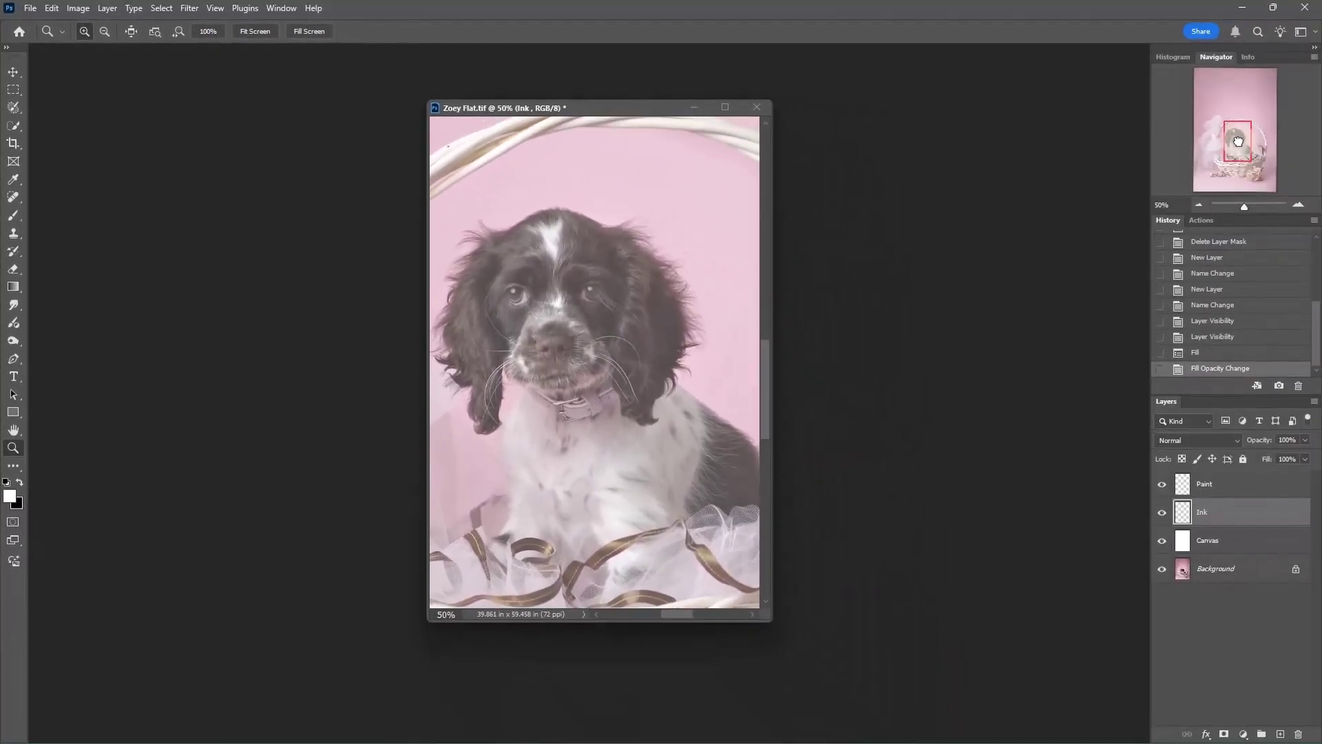
{"action": "left_click_drag", "start_coordinate": [1321, 177], "coordinate": [1321, 171]}
{"action": "left_click_drag", "start_coordinate": [1215, 137], "coordinate": [1216, 135]}
{"action": "left_click_drag", "start_coordinate": [769, 618], "coordinate": [919, 719]}
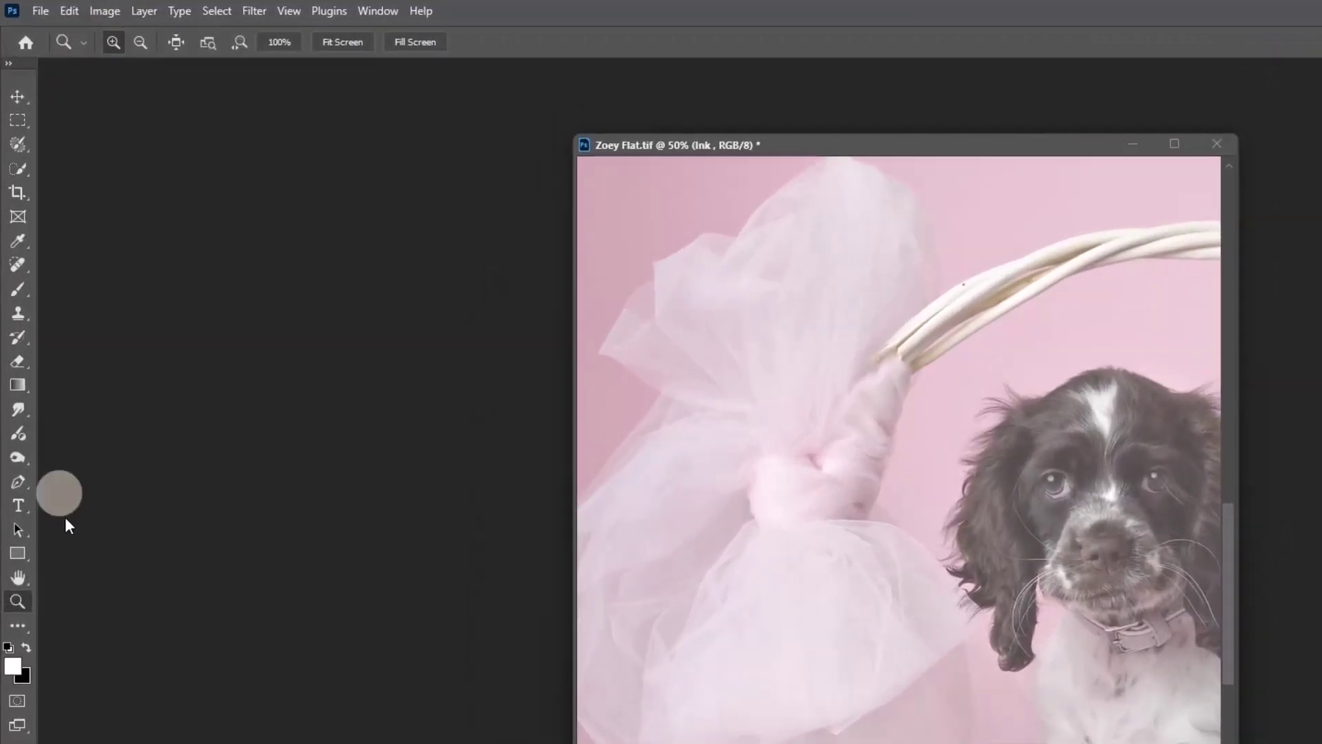
- Set the Brush tool to the KYLE Ultimate Pencil Hard preset at 8 px
{"action": "left_click", "coordinate": [20, 307]}
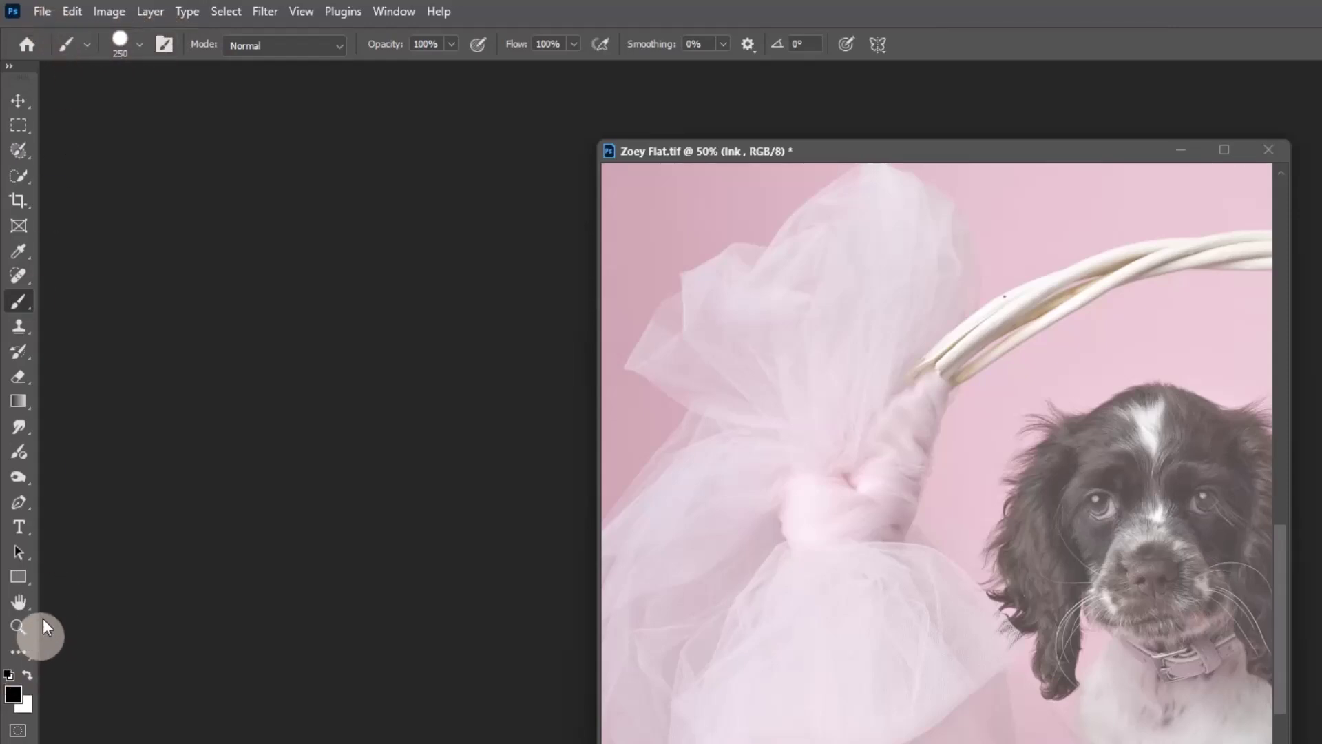
{"action": "left_click", "coordinate": [87, 46]}
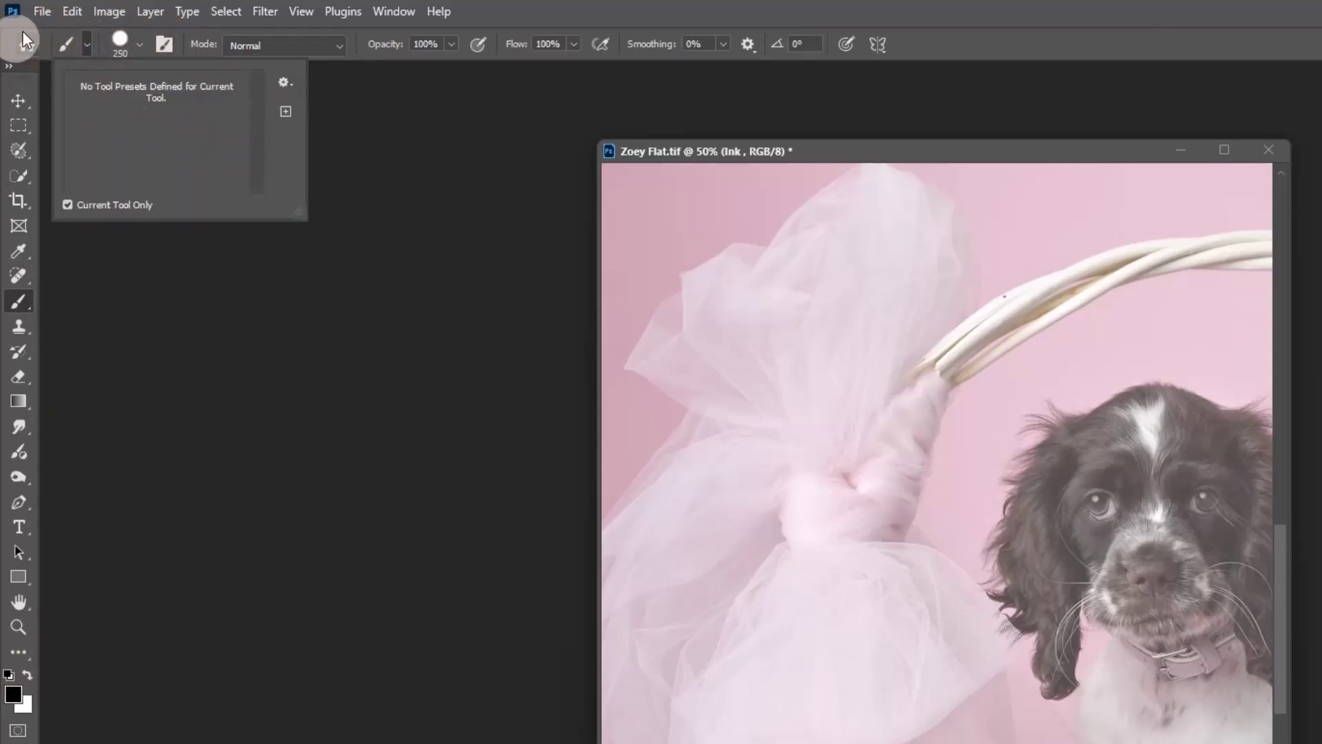
{"action": "left_click", "coordinate": [140, 45]}
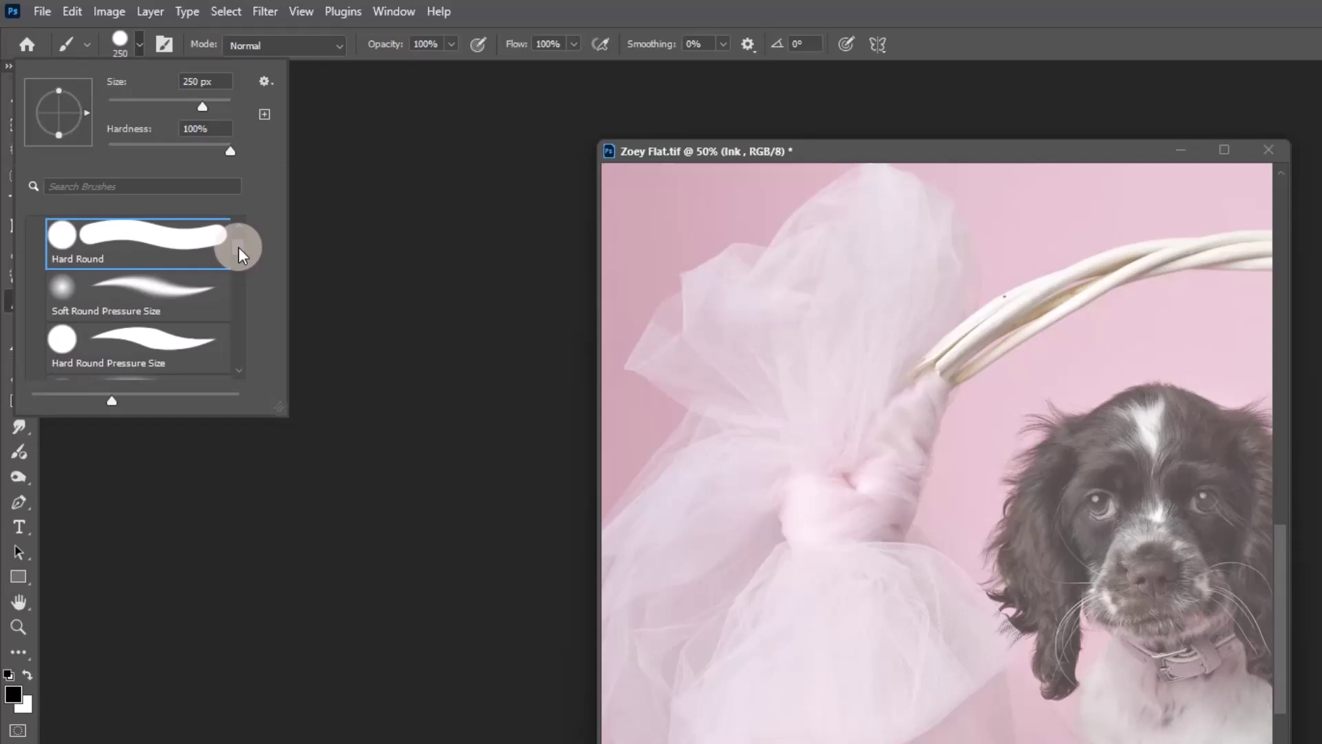
{"action": "scroll", "coordinate": [244, 279], "scroll_direction": "down", "scroll_amount": 2}
{"action": "scroll", "coordinate": [248, 282], "scroll_direction": "down", "scroll_amount": 3}
{"action": "scroll", "coordinate": [246, 286], "scroll_direction": "up", "scroll_amount": 3}
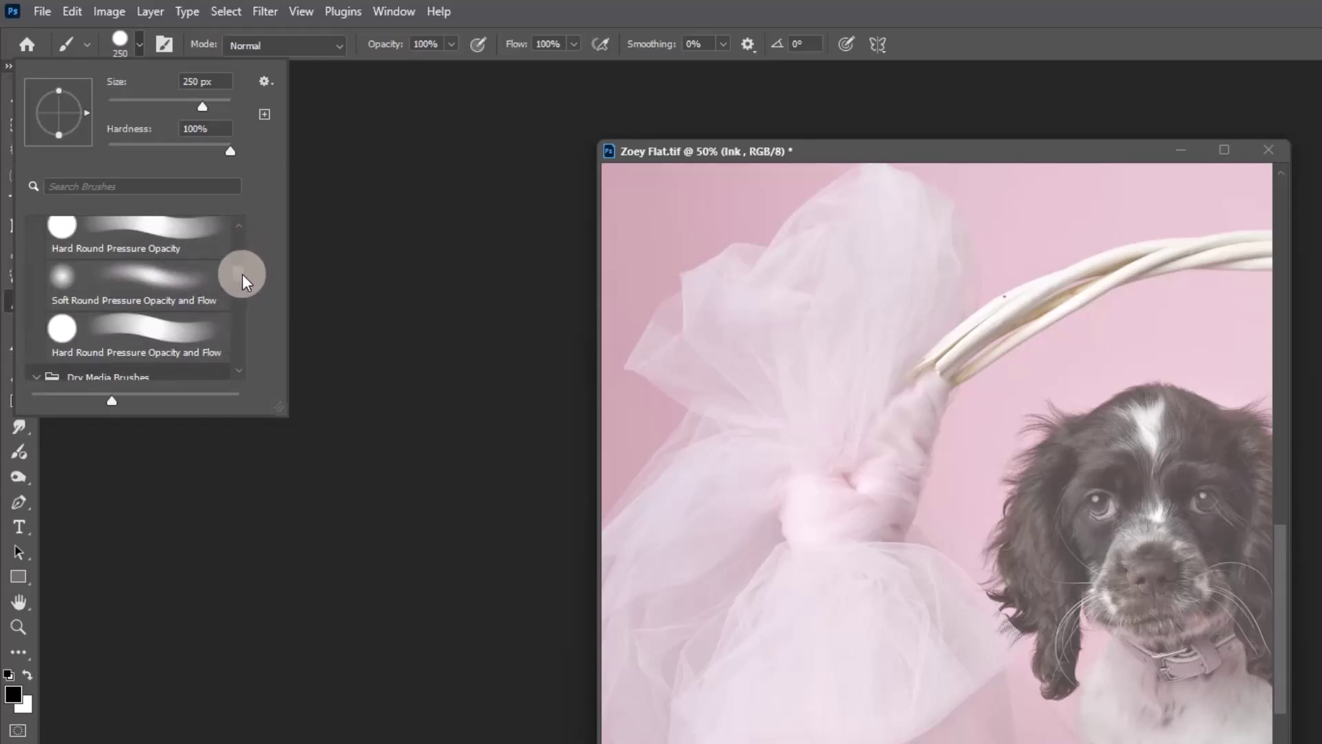
{"action": "scroll", "coordinate": [246, 289], "scroll_direction": "down", "scroll_amount": 1}
{"action": "scroll", "coordinate": [246, 291], "scroll_direction": "down", "scroll_amount": 1}
{"action": "scroll", "coordinate": [241, 289], "scroll_direction": "down", "scroll_amount": 2}
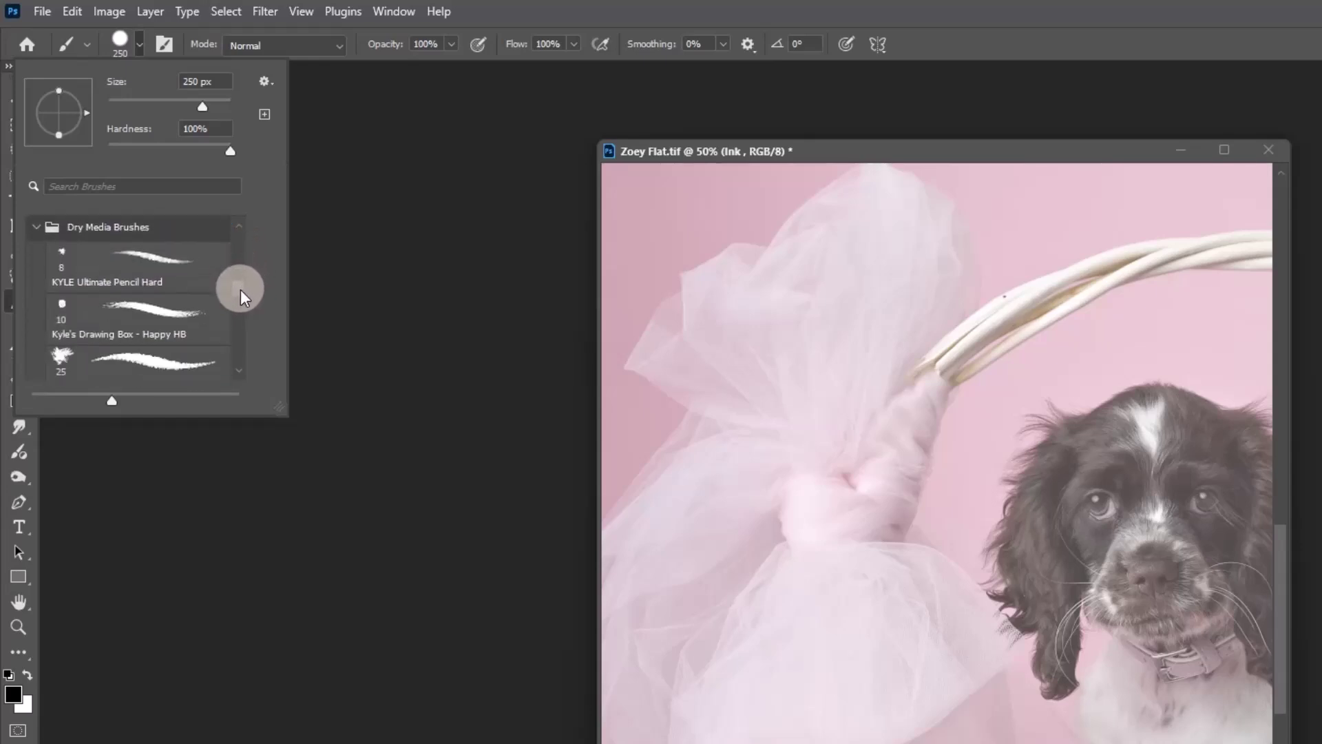
{"action": "scroll", "coordinate": [236, 289], "scroll_direction": "up", "scroll_amount": 2}
{"action": "left_click", "coordinate": [163, 289]}
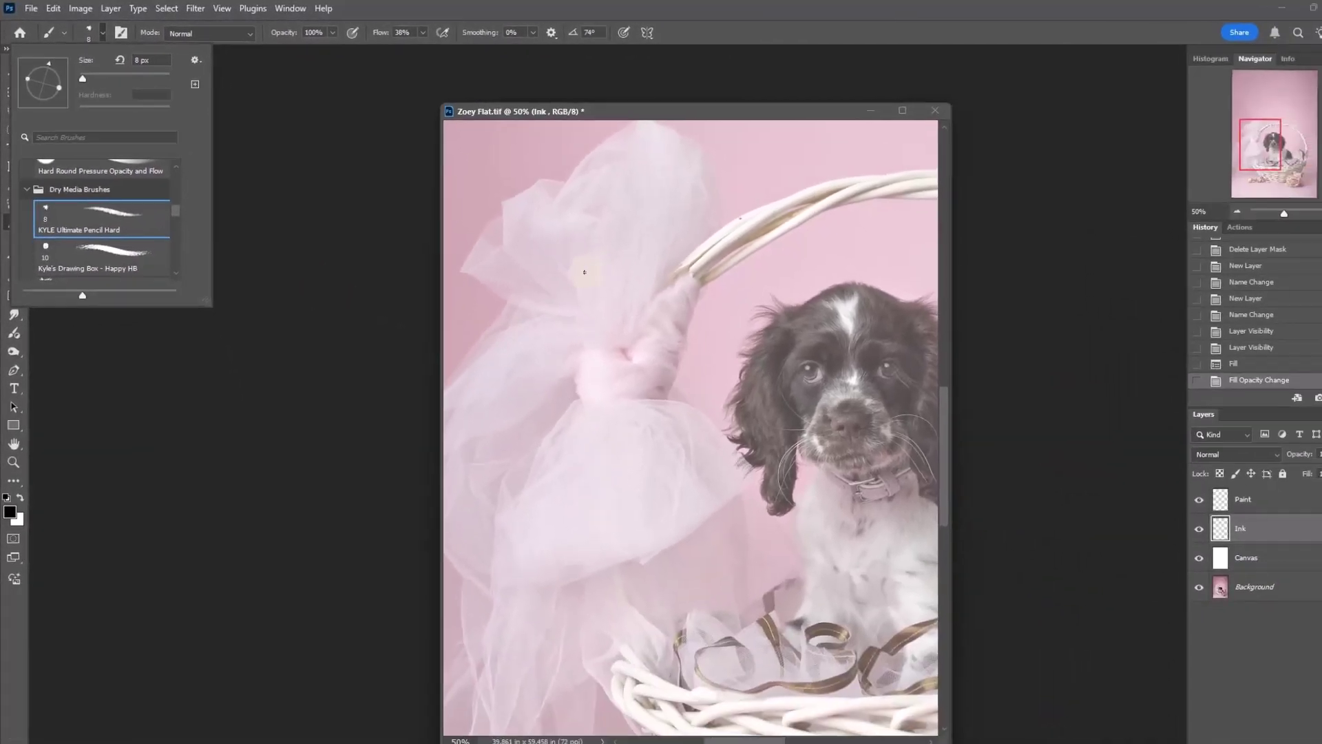
- Ink a looping test scribble over the bow and toggle the Ink and Canvas layers to compare
{"action": "mouse_move", "coordinate": [590, 244]}
{"action": "left_mouse_down"}
{"action": "mouse_move", "coordinate": [547, 303]}
{"action": "mouse_move", "coordinate": [637, 192]}
{"action": "mouse_move", "coordinate": [656, 223]}
{"action": "mouse_move", "coordinate": [613, 510]}
{"action": "mouse_move", "coordinate": [585, 461]}
{"action": "mouse_move", "coordinate": [647, 476]}
{"action": "mouse_move", "coordinate": [495, 413]}
{"action": "mouse_move", "coordinate": [629, 275]}
{"action": "mouse_move", "coordinate": [659, 324]}
{"action": "left_mouse_up"}
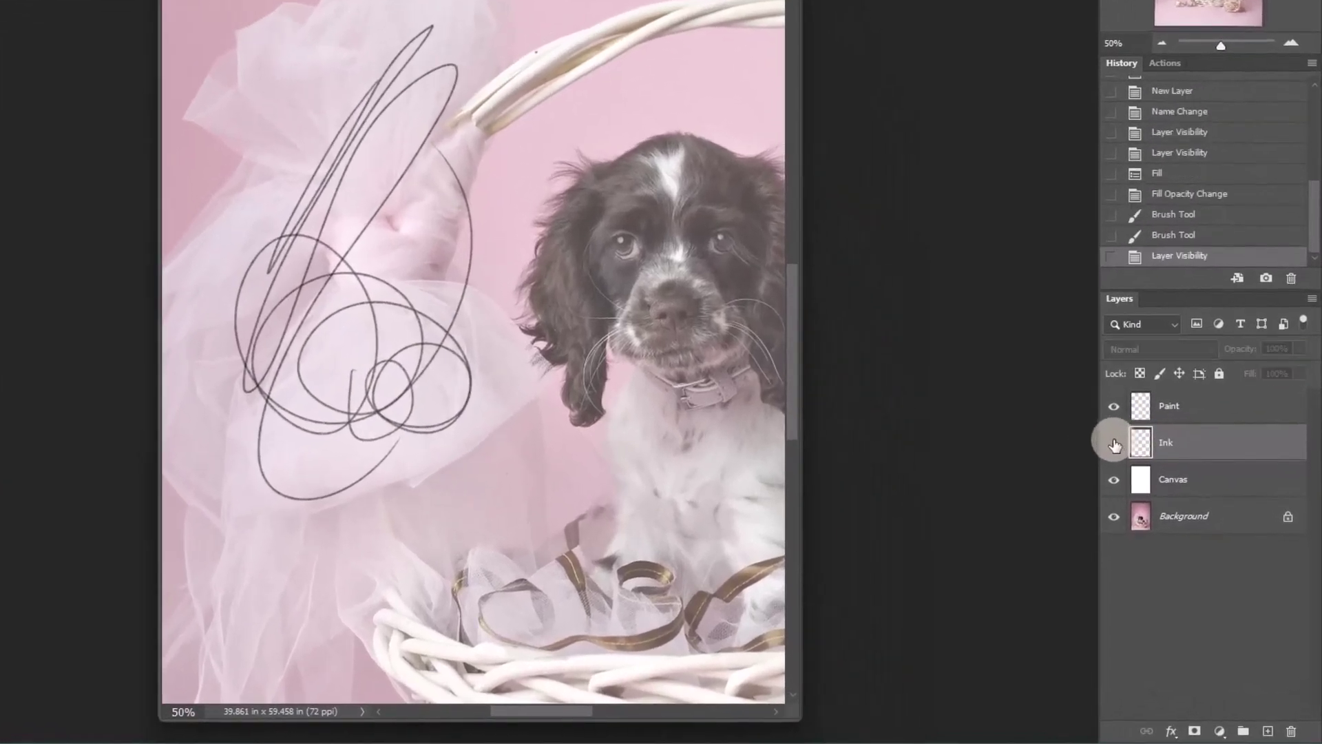
{"action": "left_click", "coordinate": [1161, 512]}
{"action": "left_click", "coordinate": [1114, 444]}
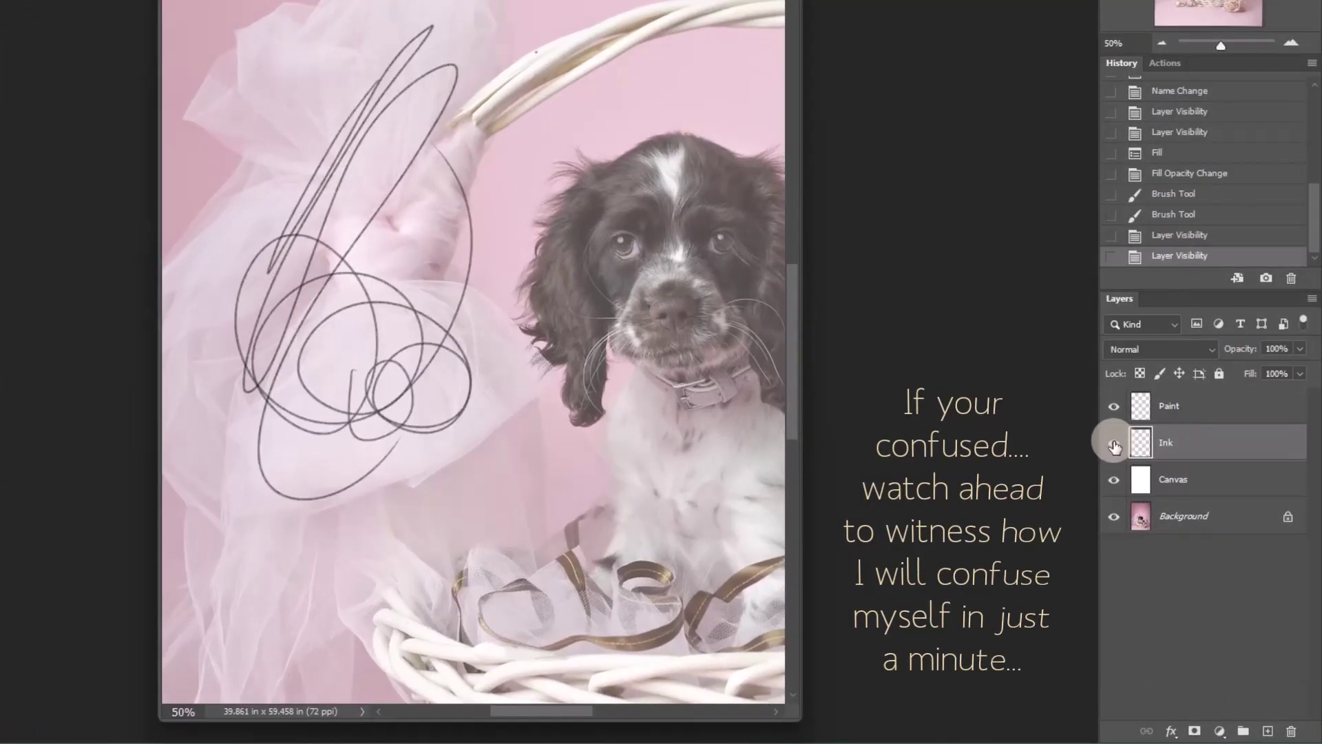
{"action": "left_click", "coordinate": [1113, 480]}
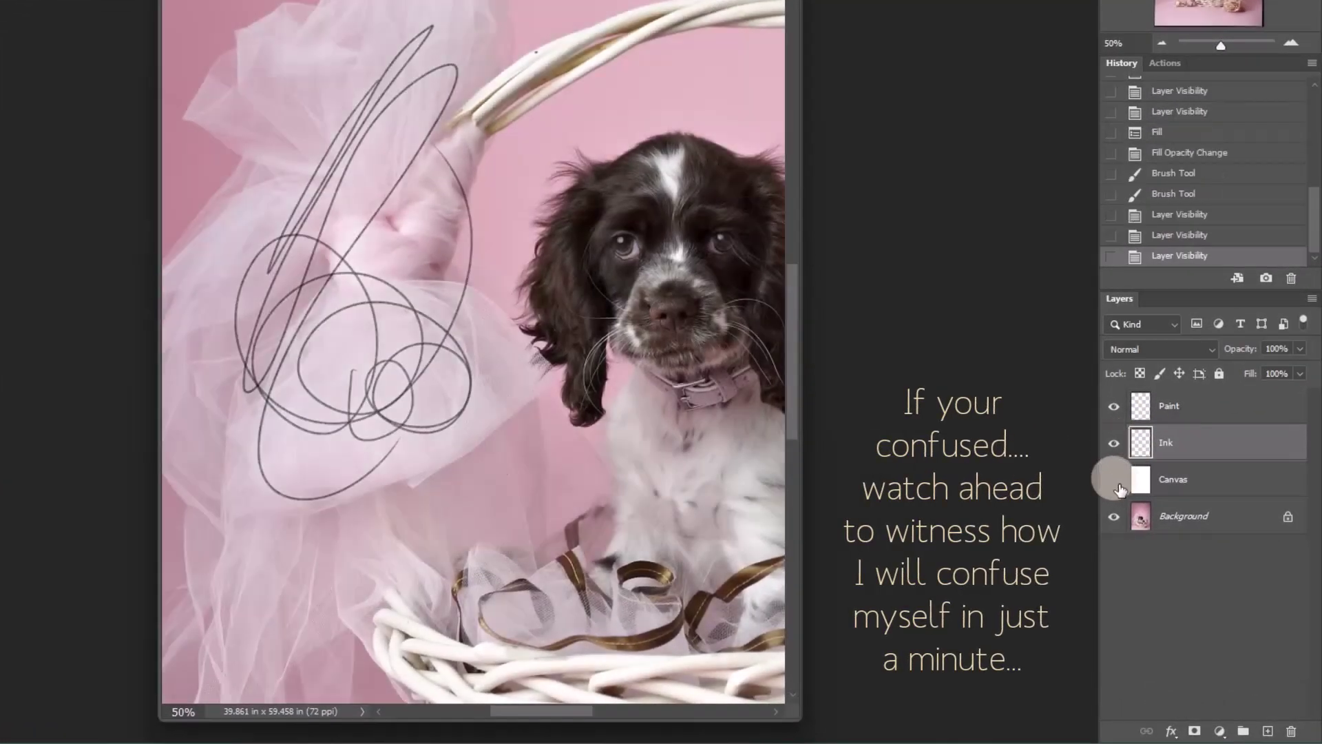
{"action": "left_click", "coordinate": [1113, 443]}
{"action": "left_click", "coordinate": [1113, 479]}
{"action": "left_click", "coordinate": [1113, 443]}
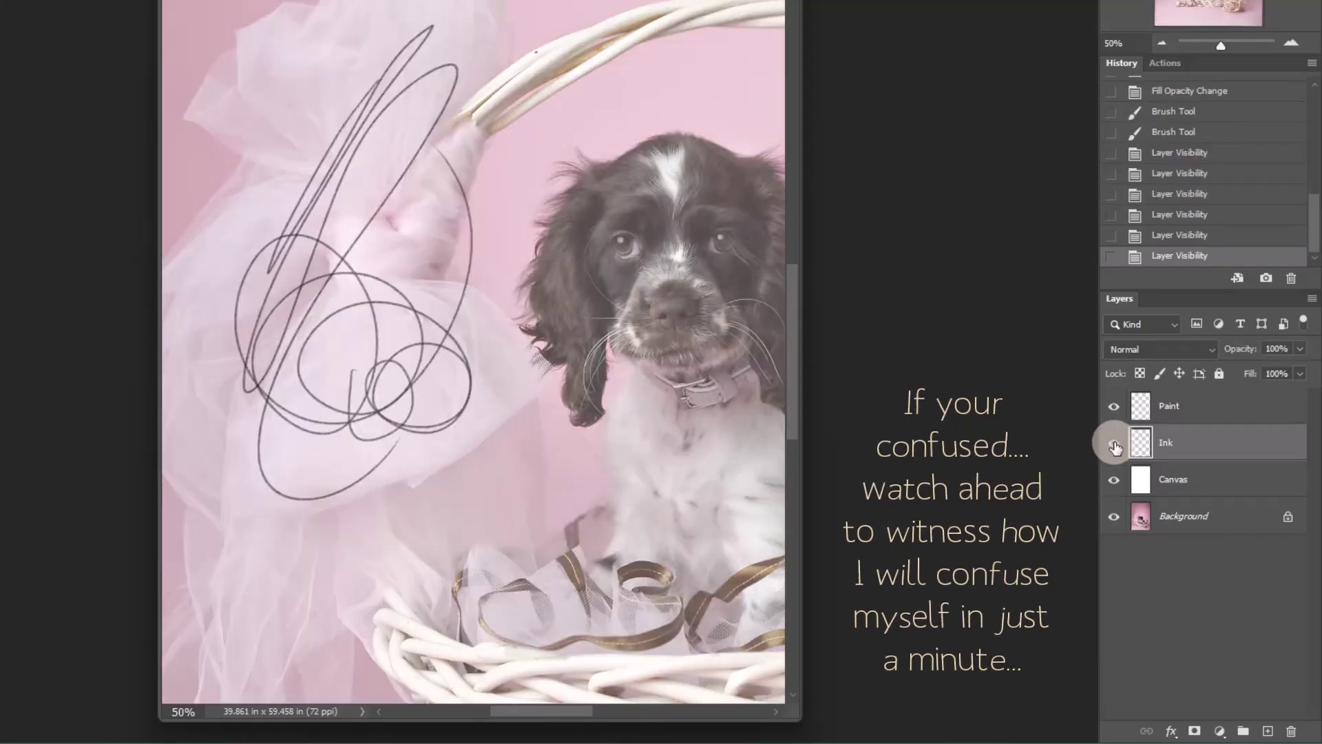
- Hide the Background photo and raise the Canvas layer's Fill to 100% opaque white
{"action": "left_click", "coordinate": [1113, 480]}
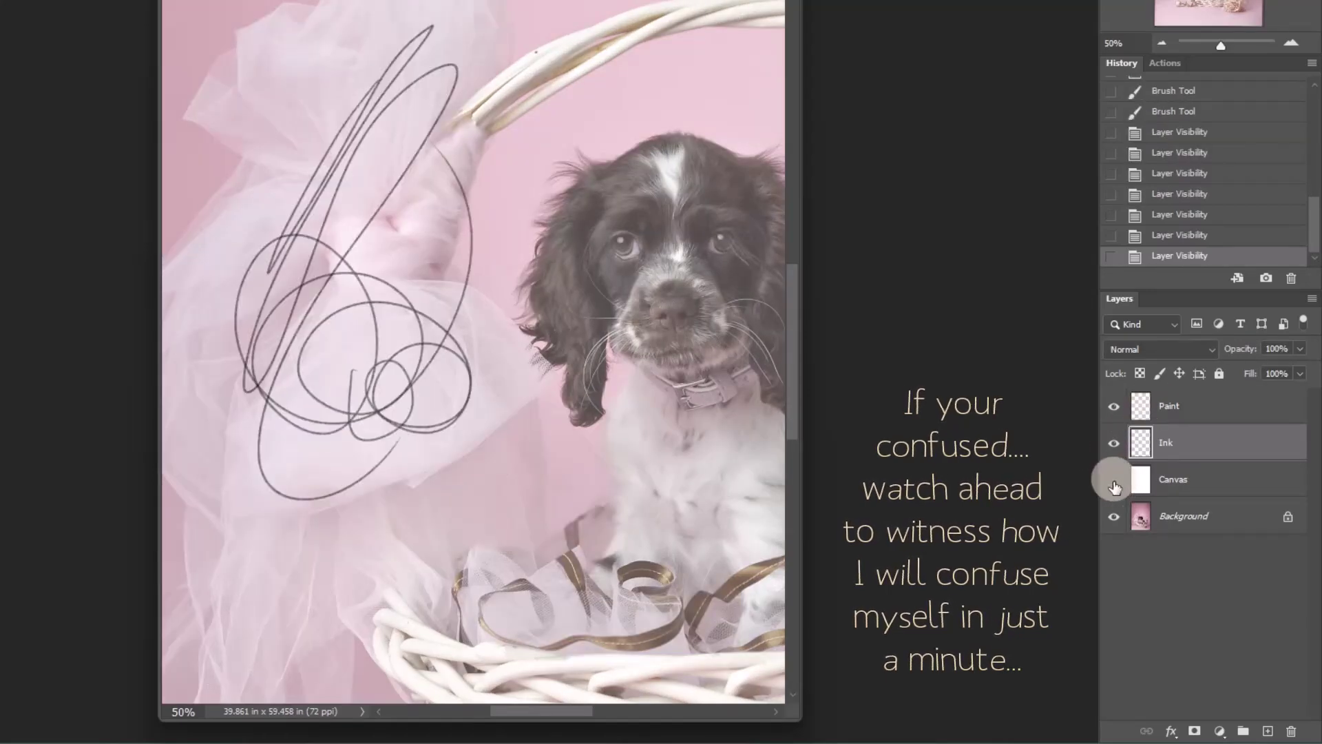
{"action": "left_click", "coordinate": [1112, 517]}
{"action": "left_click", "coordinate": [1113, 480]}
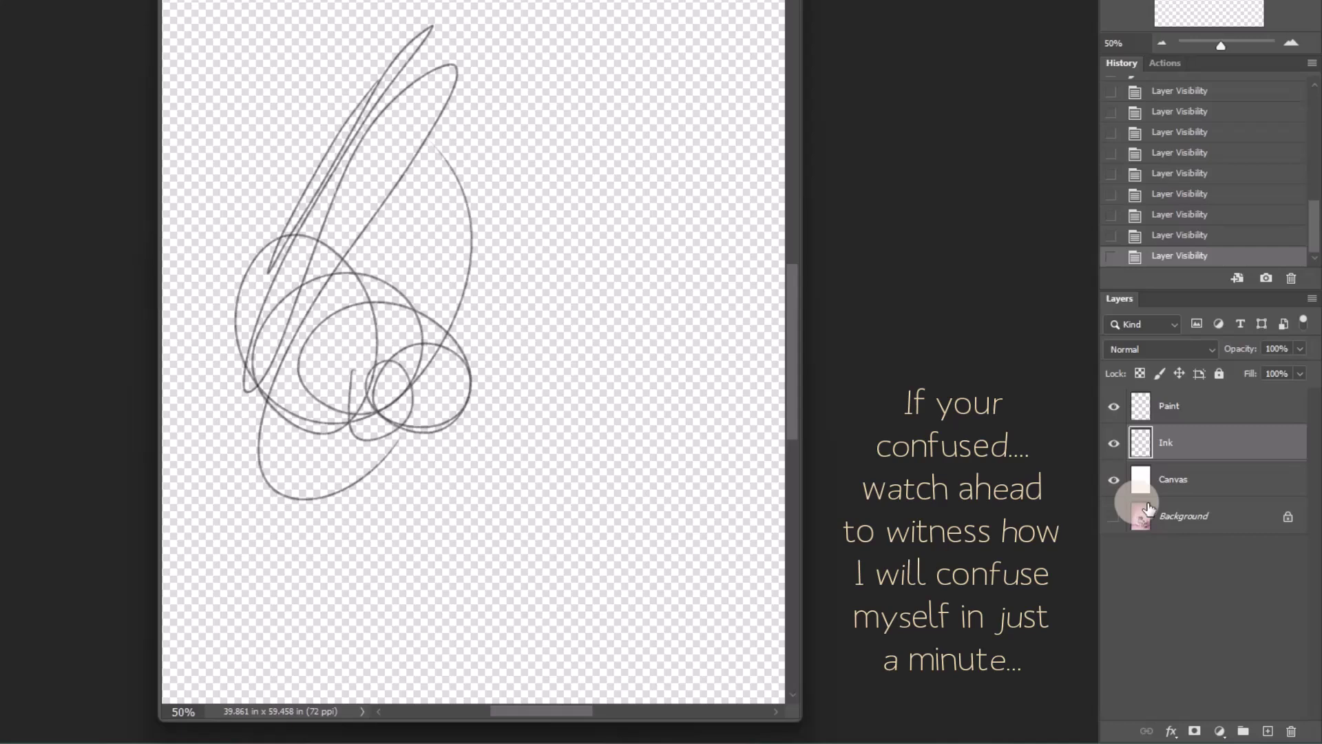
{"action": "left_click", "coordinate": [1198, 479]}
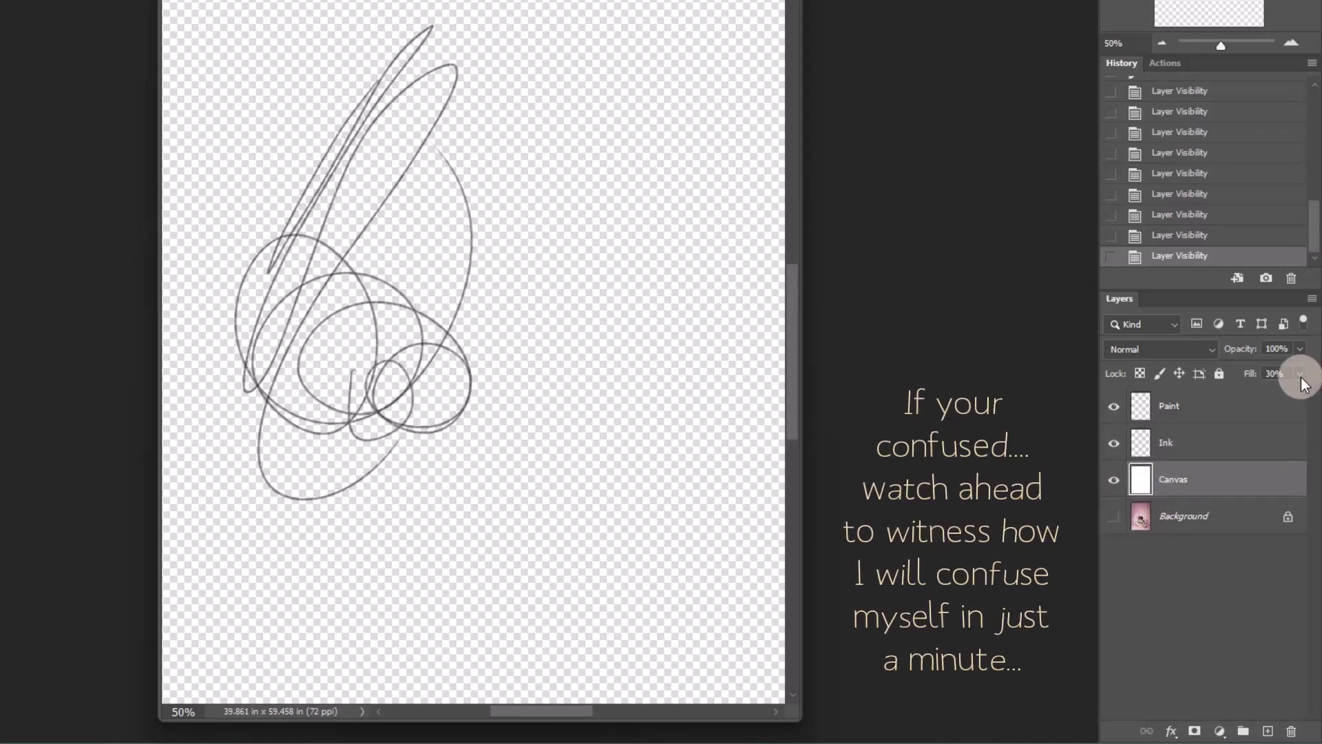
{"action": "left_click_drag", "start_coordinate": [1300, 373], "coordinate": [1319, 385]}
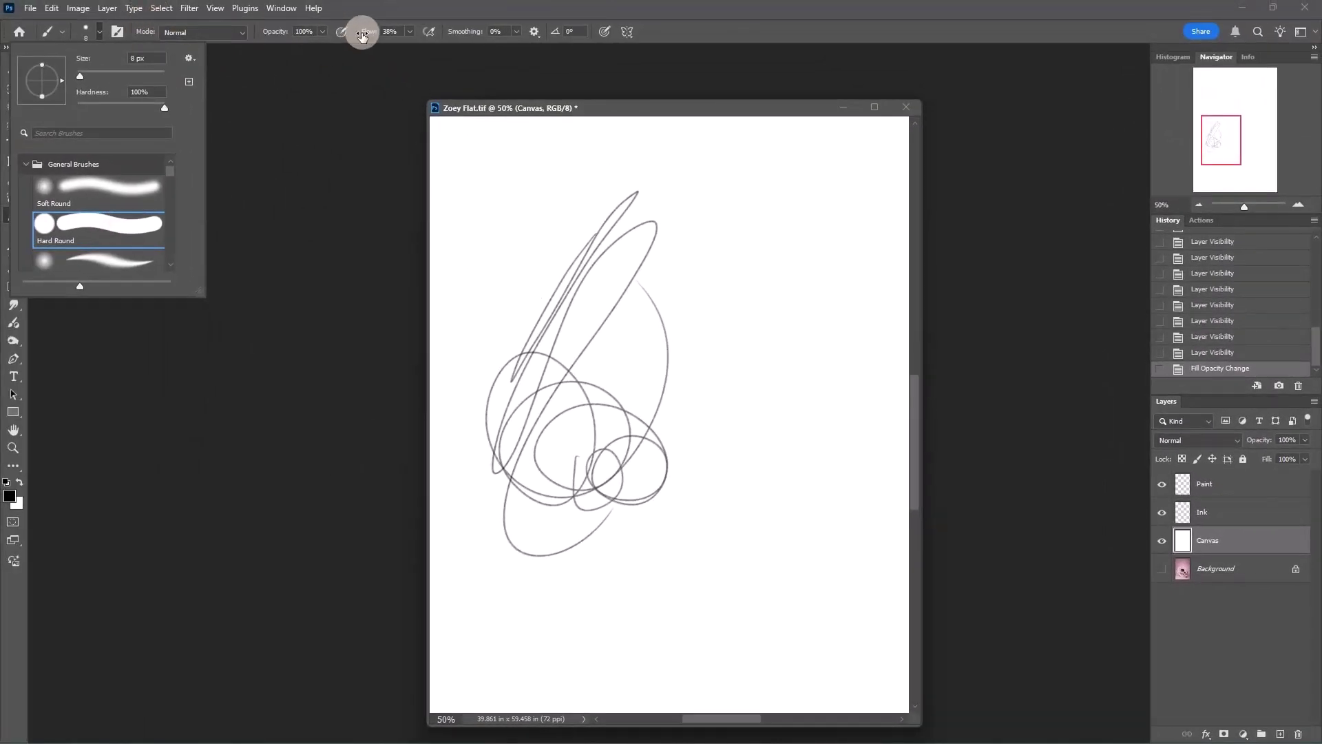
- Paint four vertical test strokes, two bold black and two thin, resizing the brush with the bracket keys
{"action": "left_click", "coordinate": [410, 32]}
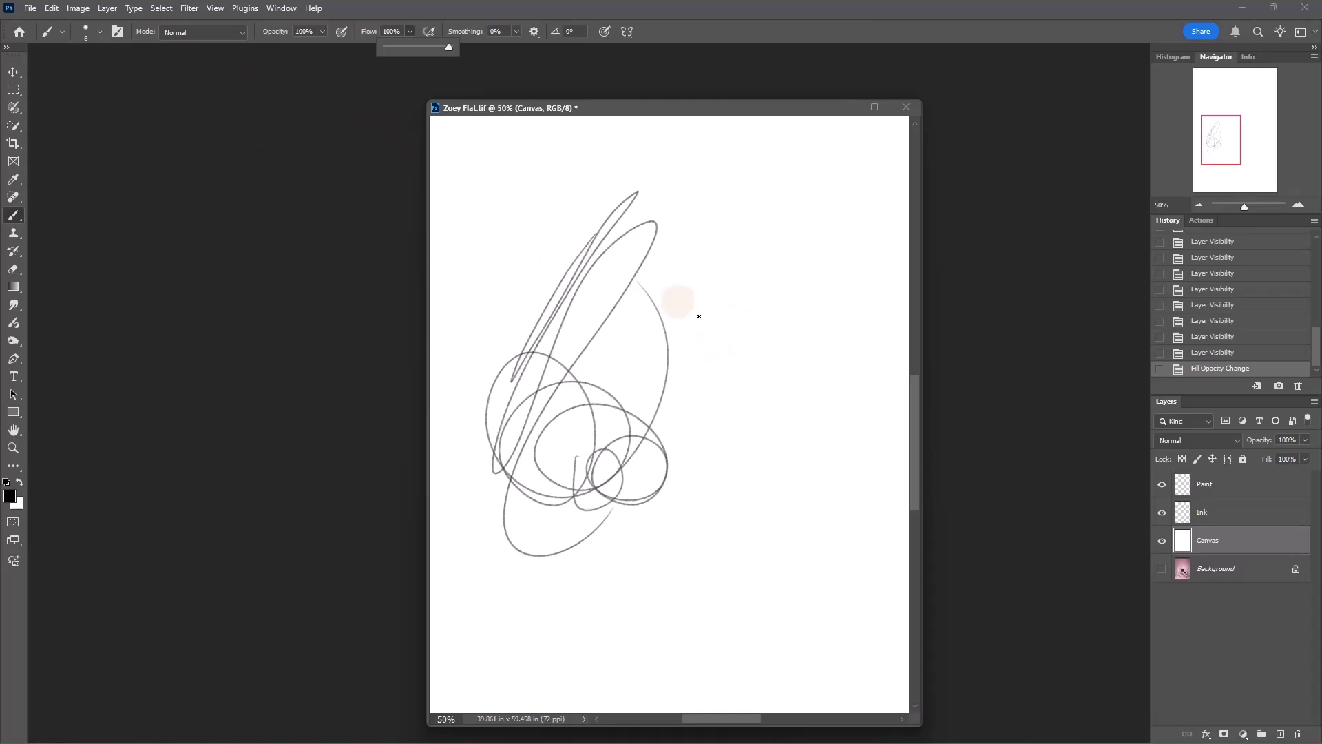
{"action": "left_click", "coordinate": [104, 32]}
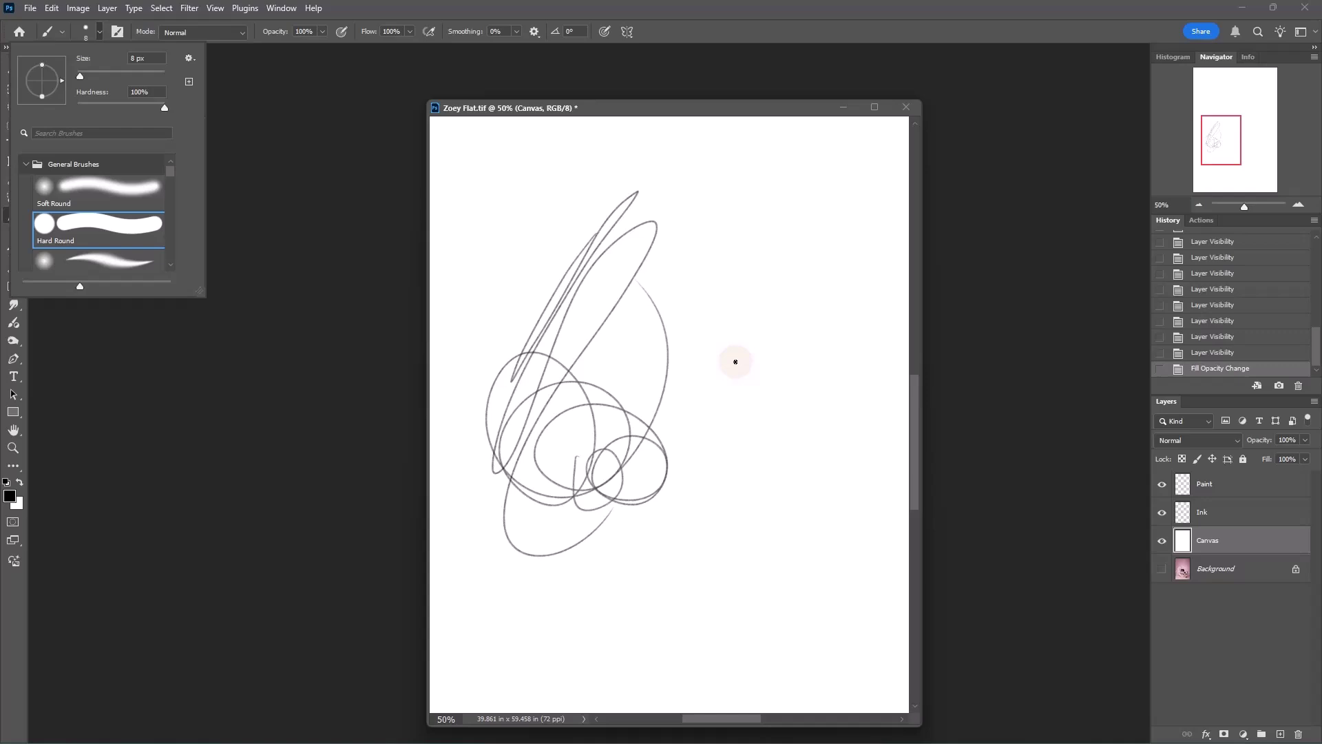
{"action": "mouse_move", "coordinate": [733, 330]}
{"action": "left_mouse_down"}
{"action": "mouse_move", "coordinate": [726, 312]}
{"action": "mouse_move", "coordinate": [716, 513]}
{"action": "left_mouse_up"}
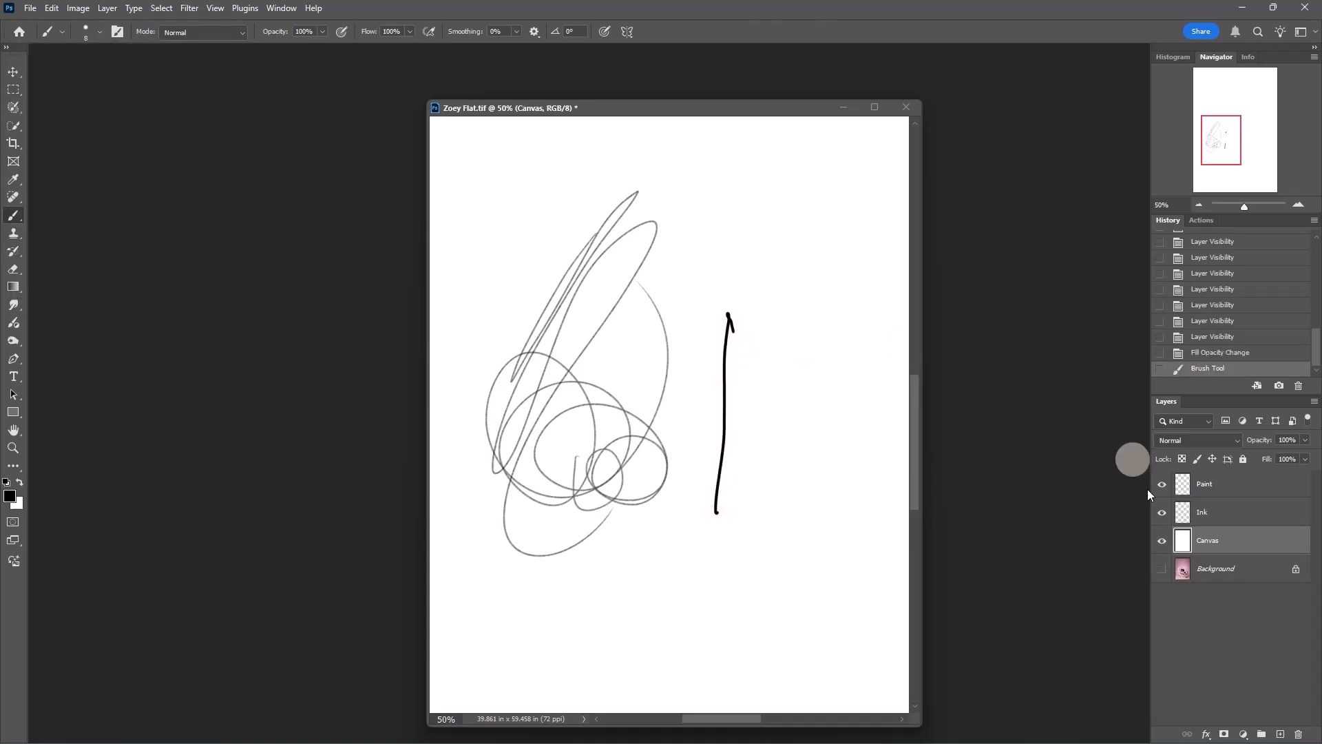
{"action": "key", "text": "bracketleft"}
{"action": "key", "text": "bracketleft"}
{"action": "key", "text": "bracketleft"}
{"action": "key", "text": "bracketleft"}
{"action": "key", "text": "bracketleft"}
{"action": "key", "text": "bracketleft"}
{"action": "key", "text": "bracketleft"}
{"action": "left_click_drag", "start_coordinate": [780, 267], "coordinate": [756, 626]}
{"action": "key", "text": "bracketright"}
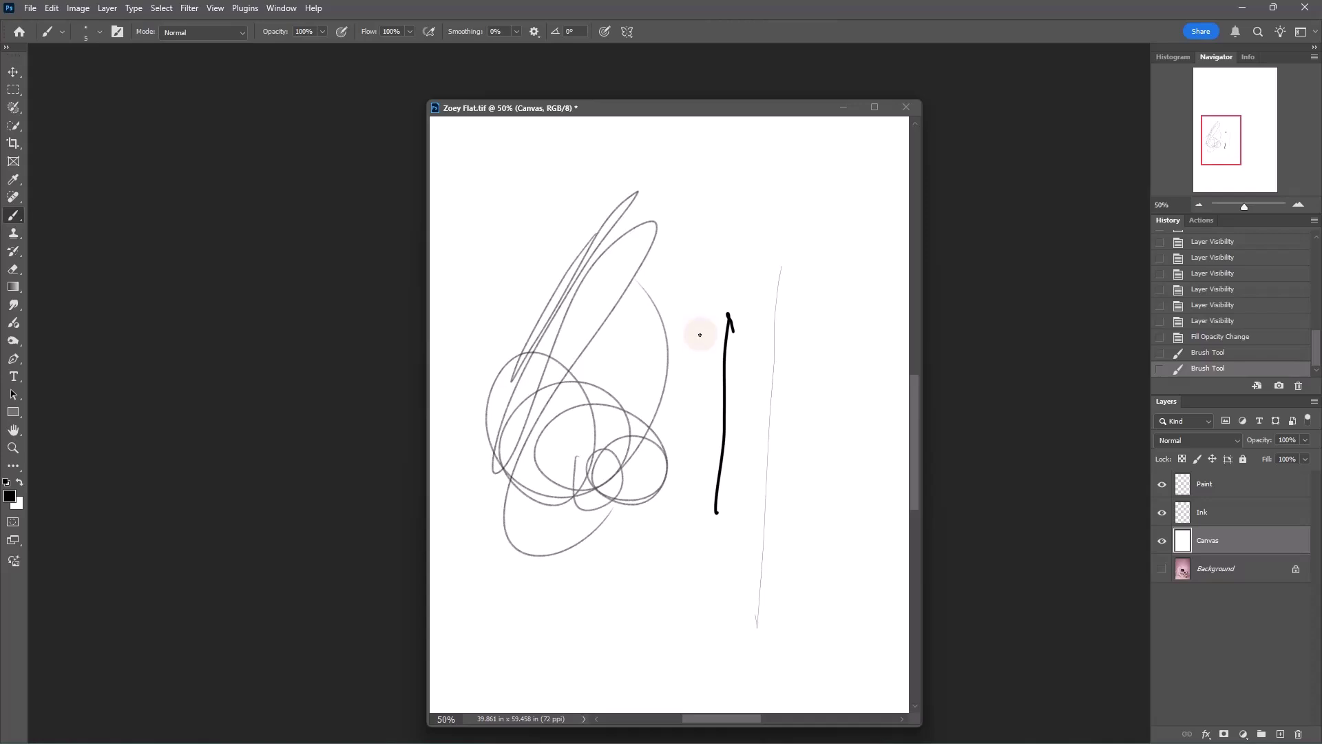
{"action": "left_click_drag", "start_coordinate": [705, 315], "coordinate": [700, 572]}
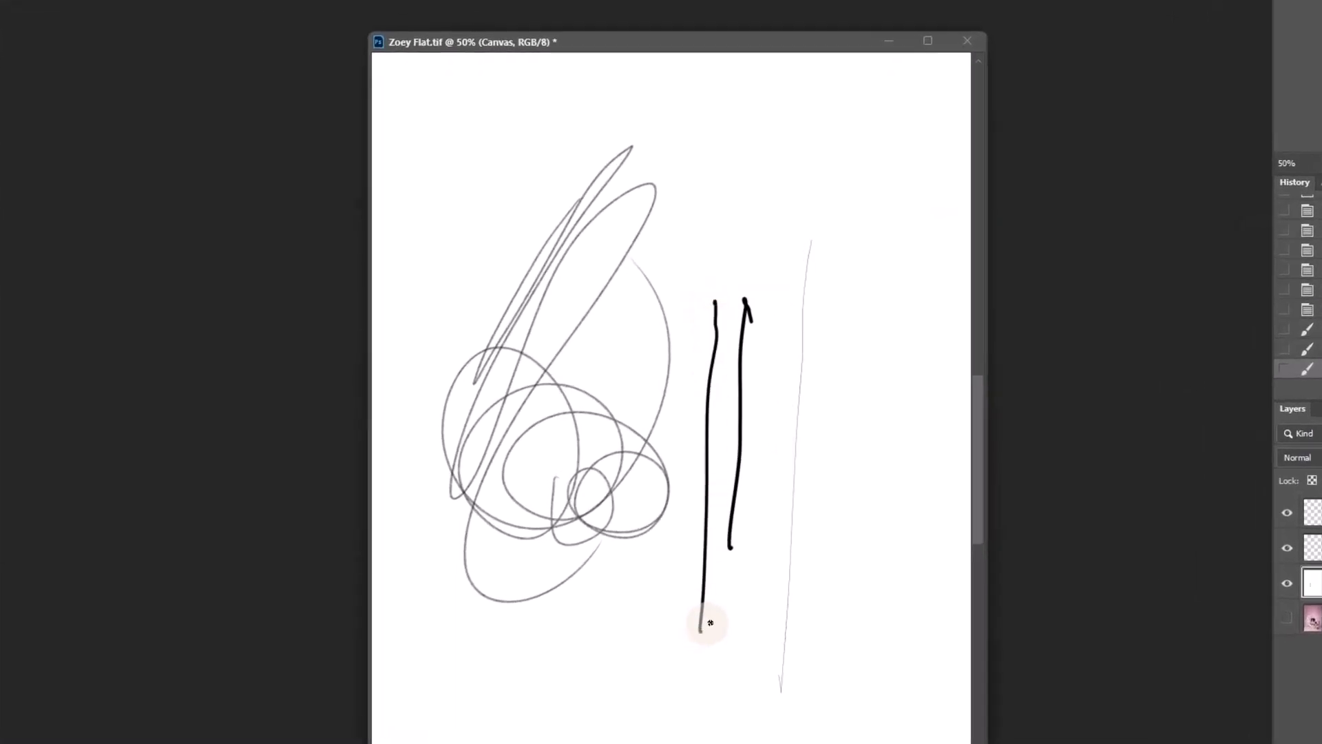
{"action": "left_click_drag", "start_coordinate": [710, 622], "coordinate": [709, 624]}
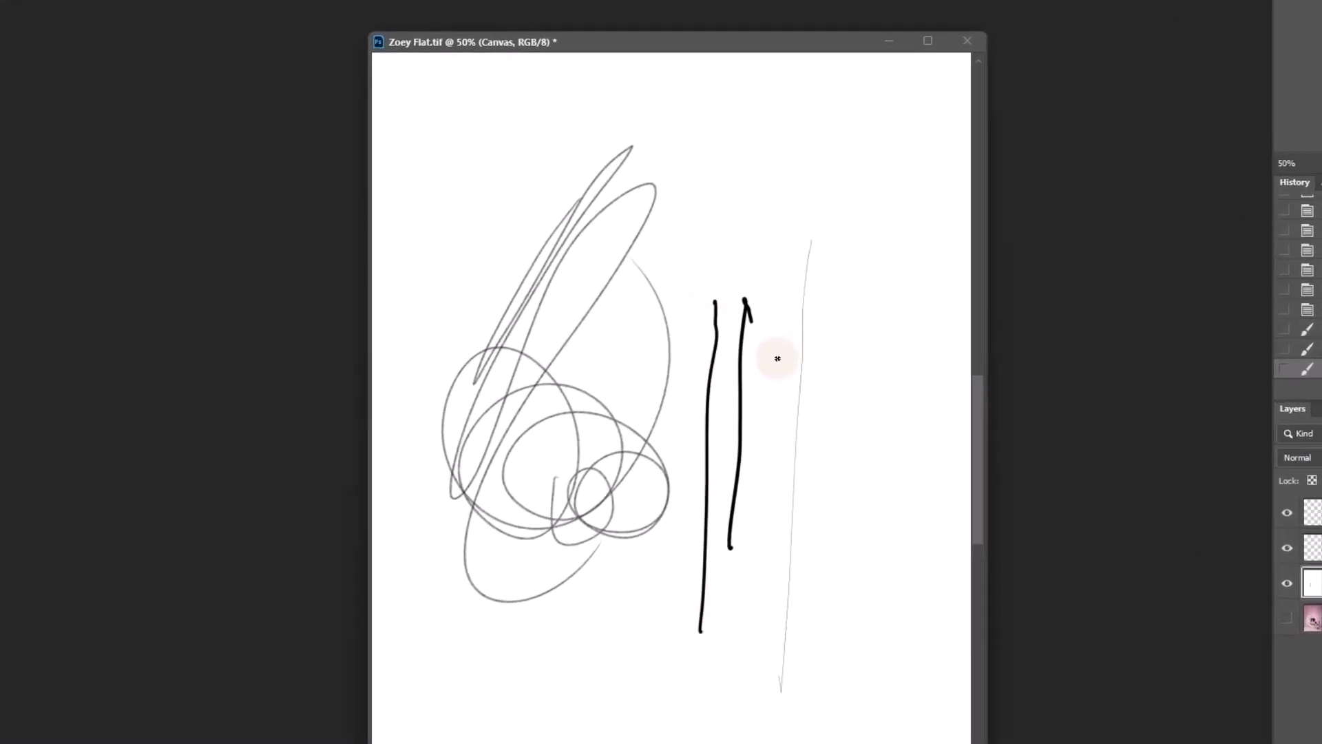
{"action": "left_click_drag", "start_coordinate": [781, 327], "coordinate": [764, 671]}
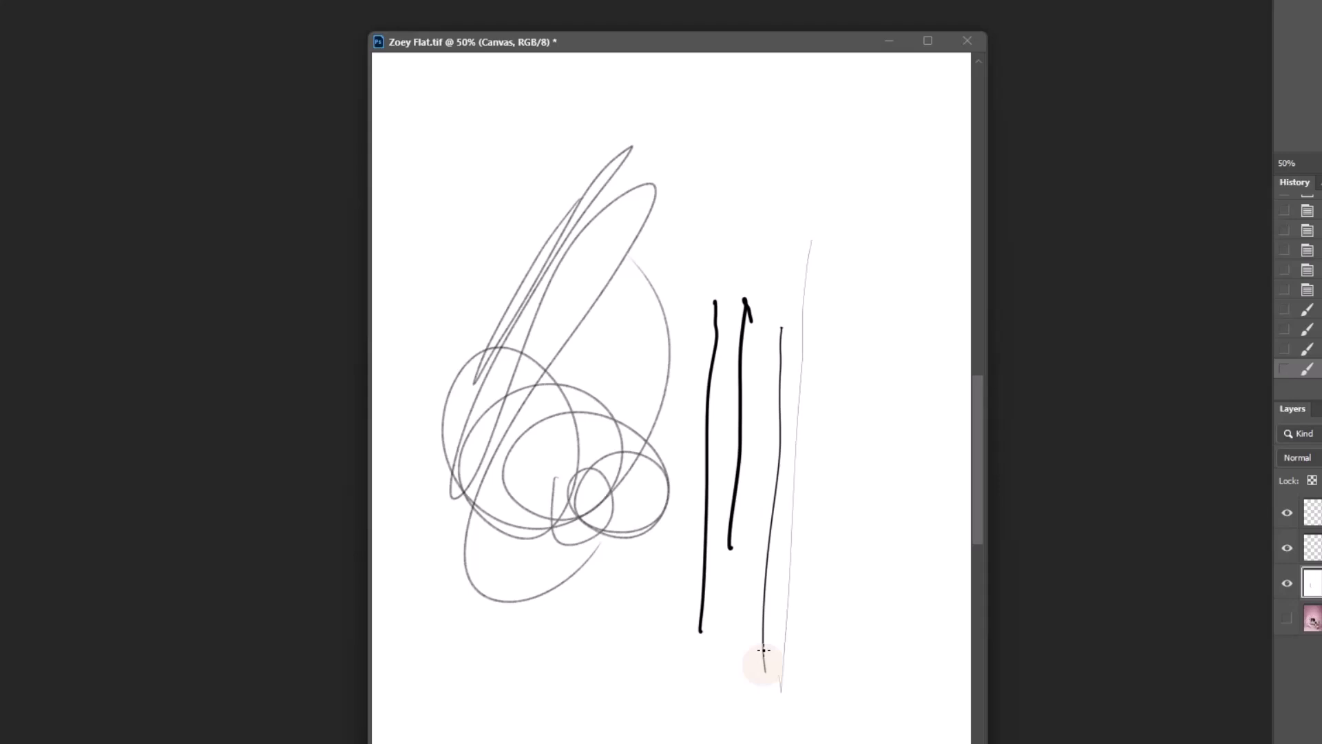
- Zoom out to 25%, show the Background photo, set Canvas fill to 35%, and dab a test mark
{"action": "left_click", "coordinate": [1319, 158]}
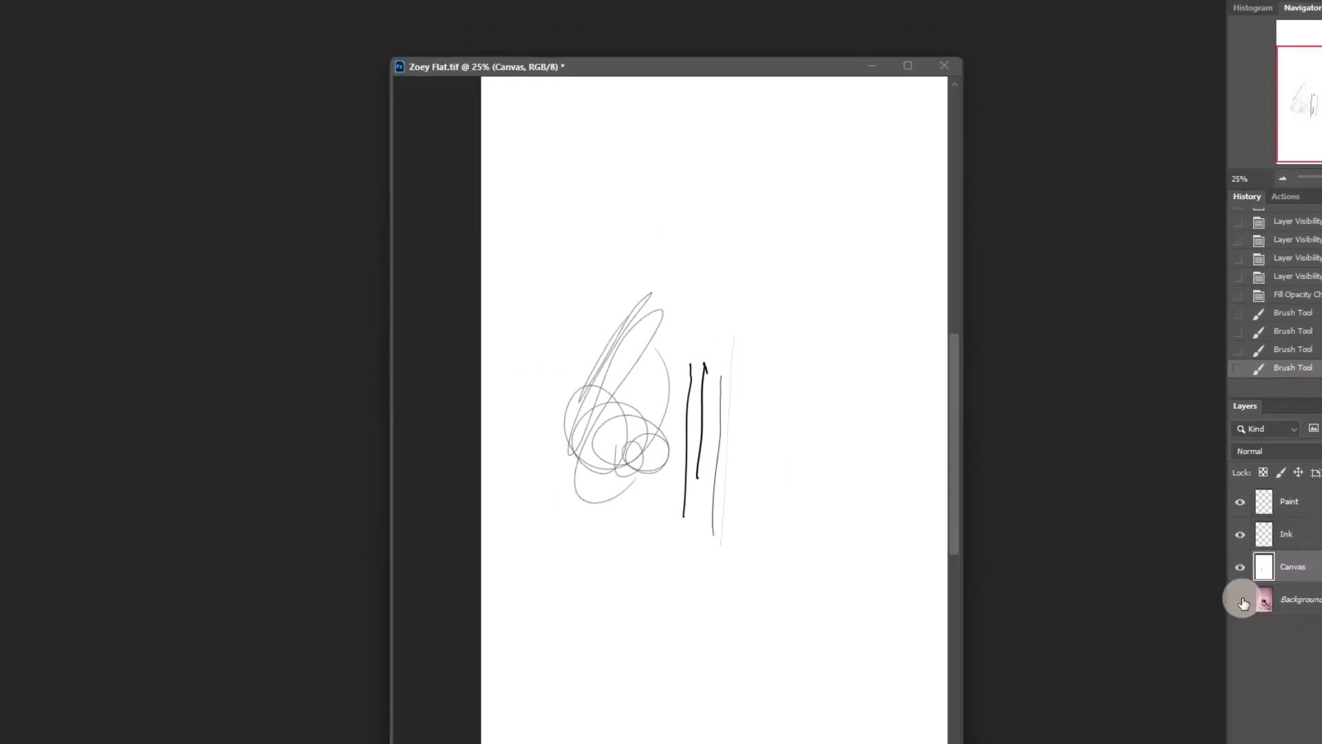
{"action": "left_click", "coordinate": [1286, 618]}
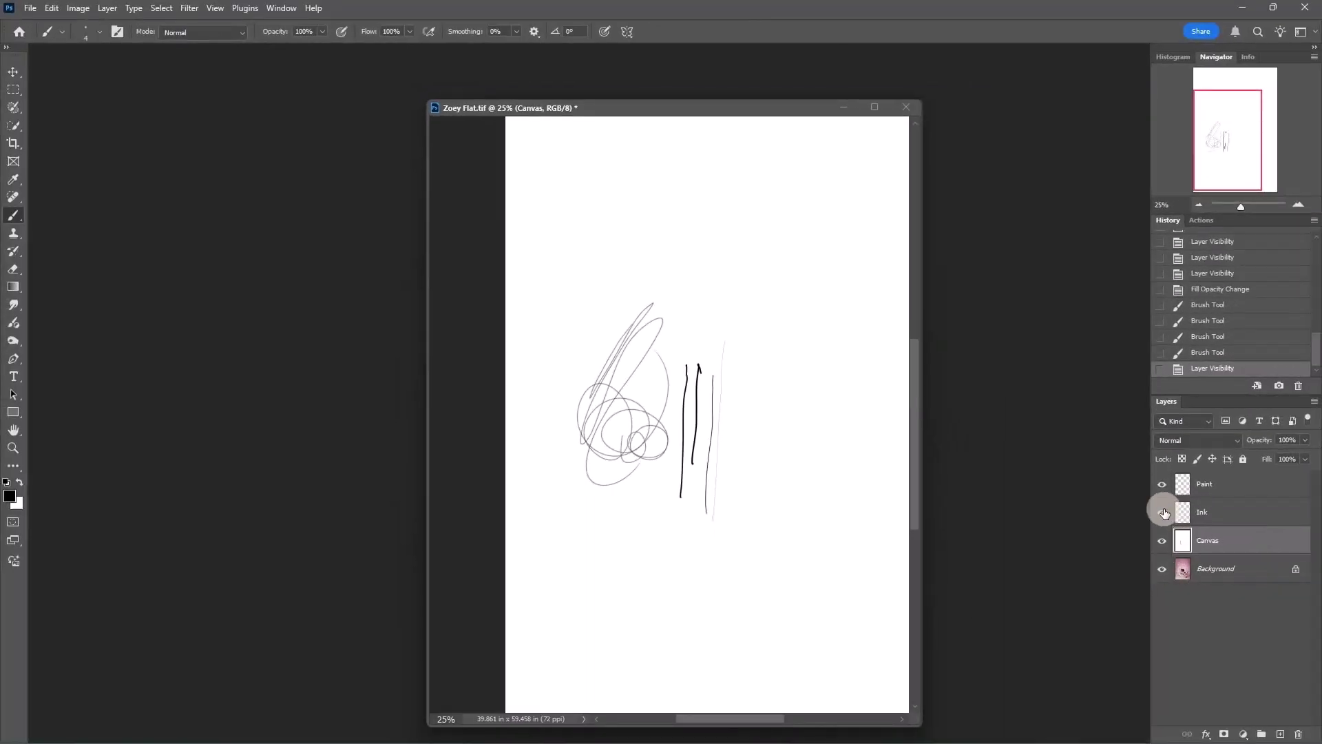
{"action": "left_click", "coordinate": [1304, 459]}
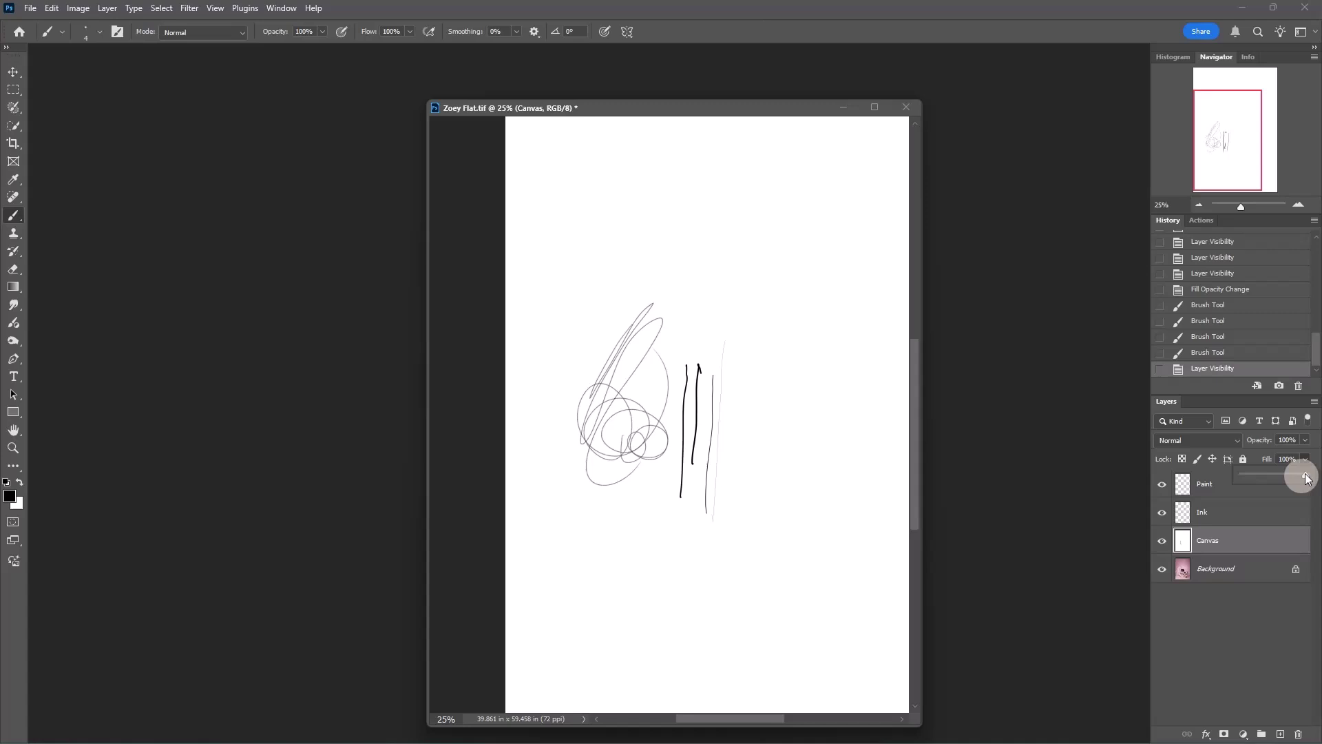
{"action": "left_click_drag", "start_coordinate": [1309, 479], "coordinate": [1264, 484]}
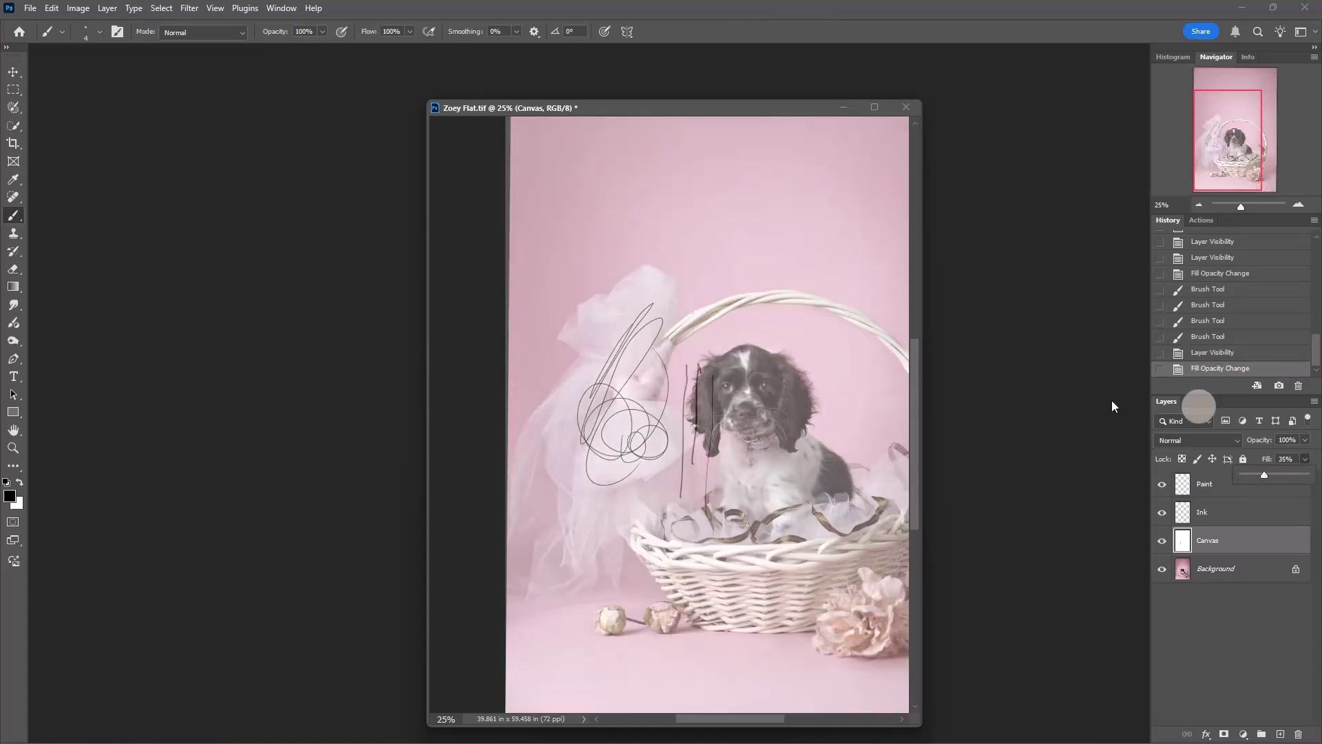
{"action": "left_click_drag", "start_coordinate": [578, 307], "coordinate": [596, 294]}
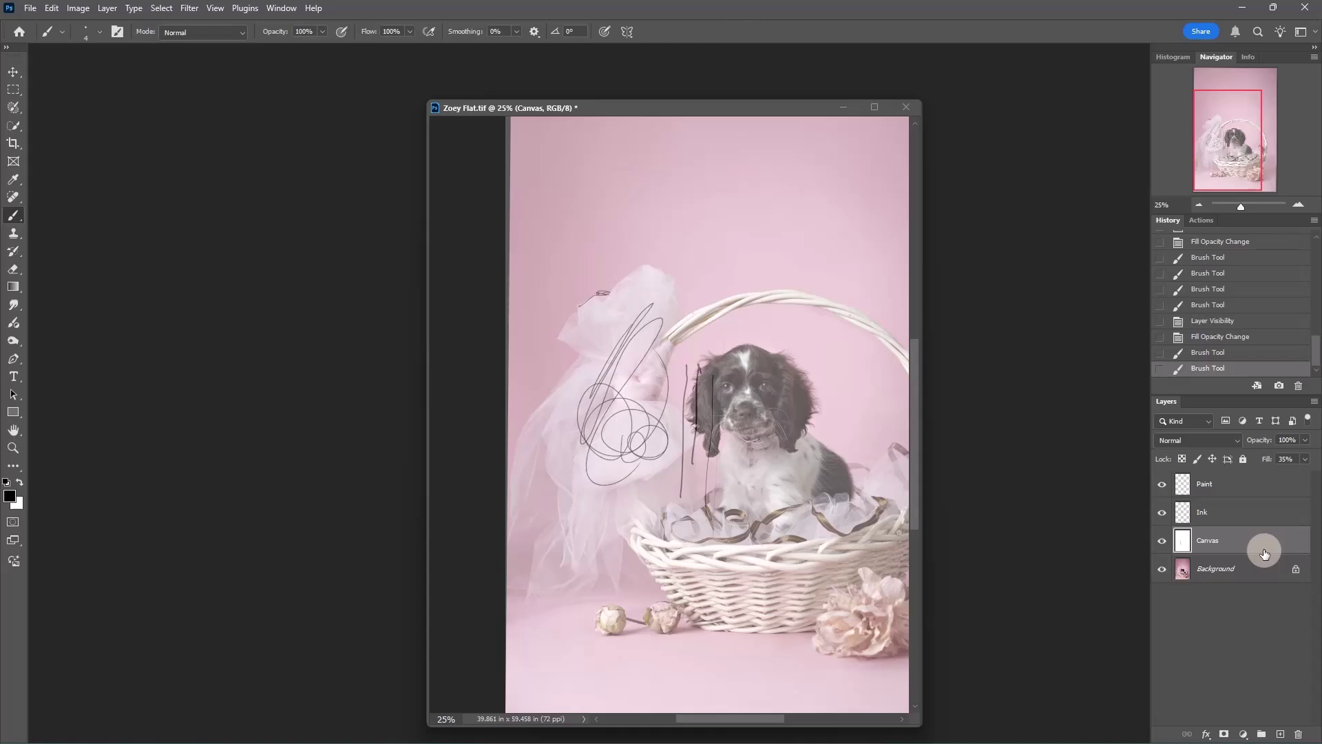
{"action": "left_click", "coordinate": [1201, 220]}
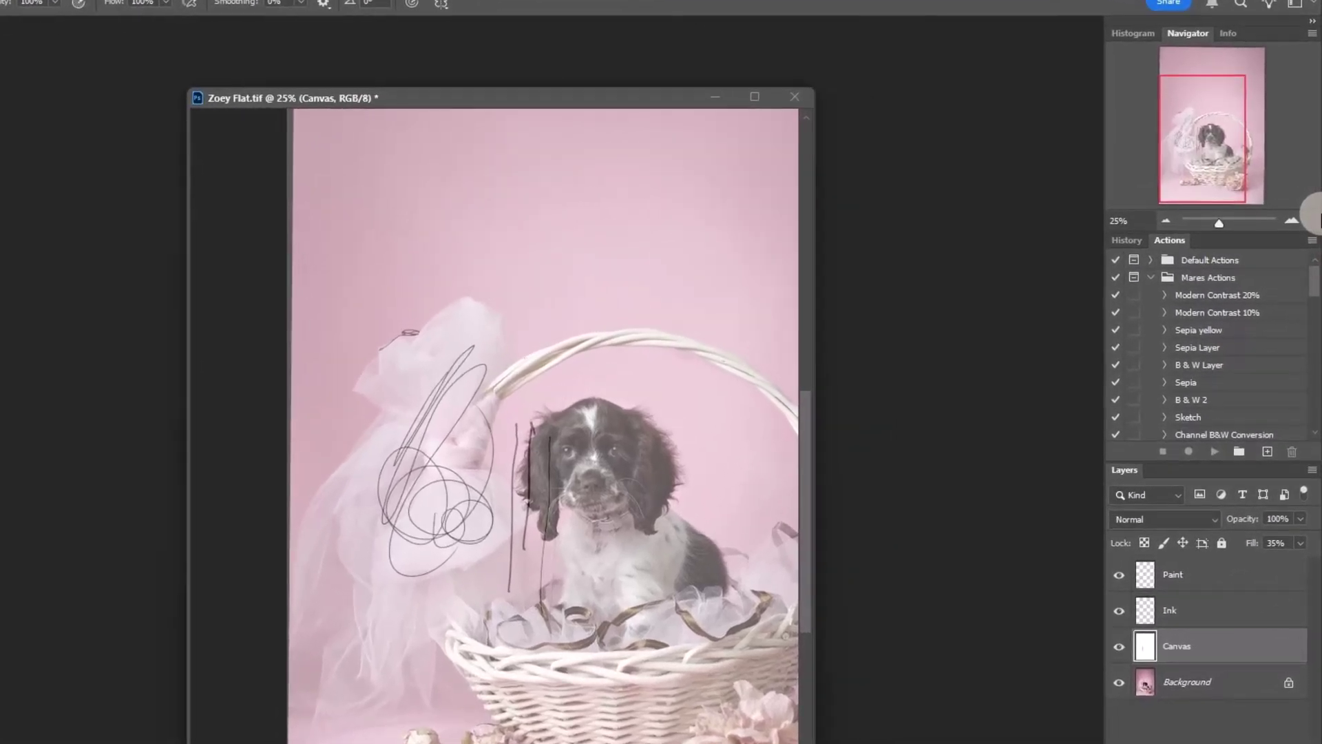
{"action": "left_click", "coordinate": [1168, 220]}
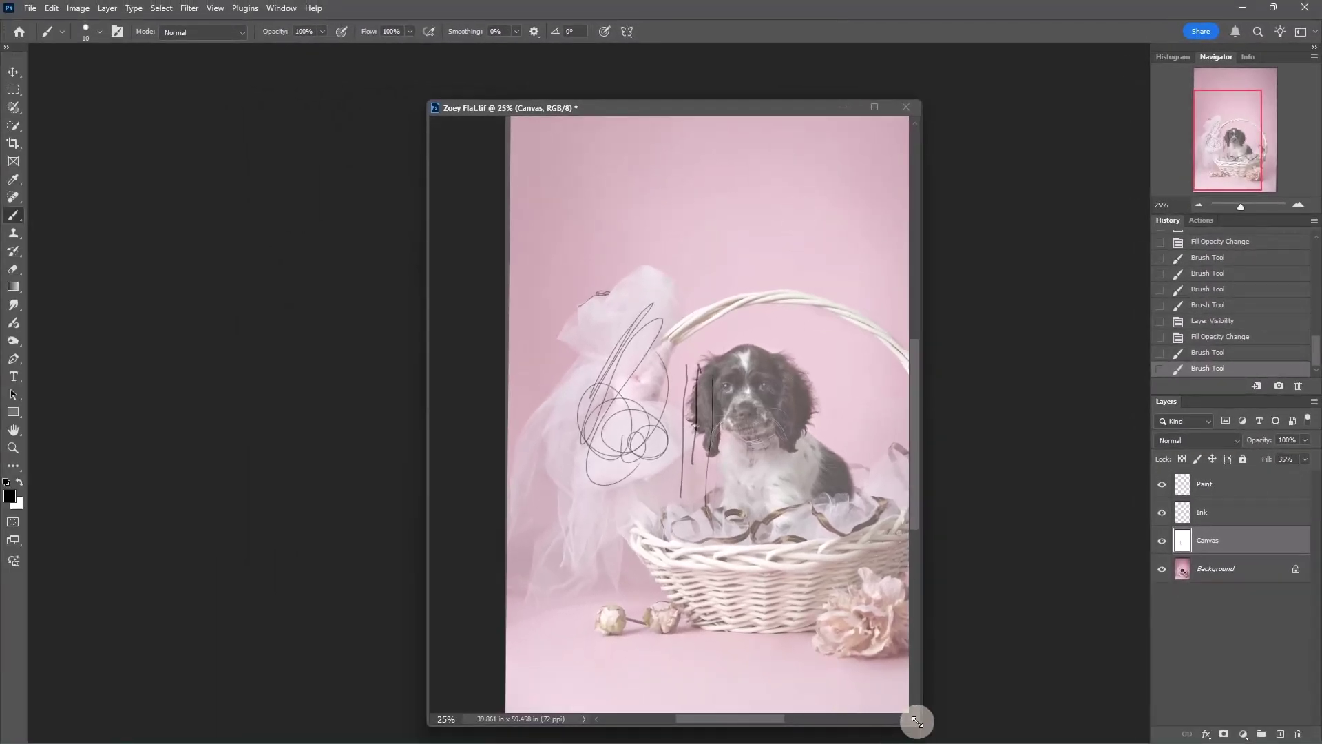
- Widen the window, revert to the Fill Opacity Change history state, and restore Canvas fill to 100%
{"action": "left_click_drag", "start_coordinate": [919, 723], "coordinate": [1156, 531]}
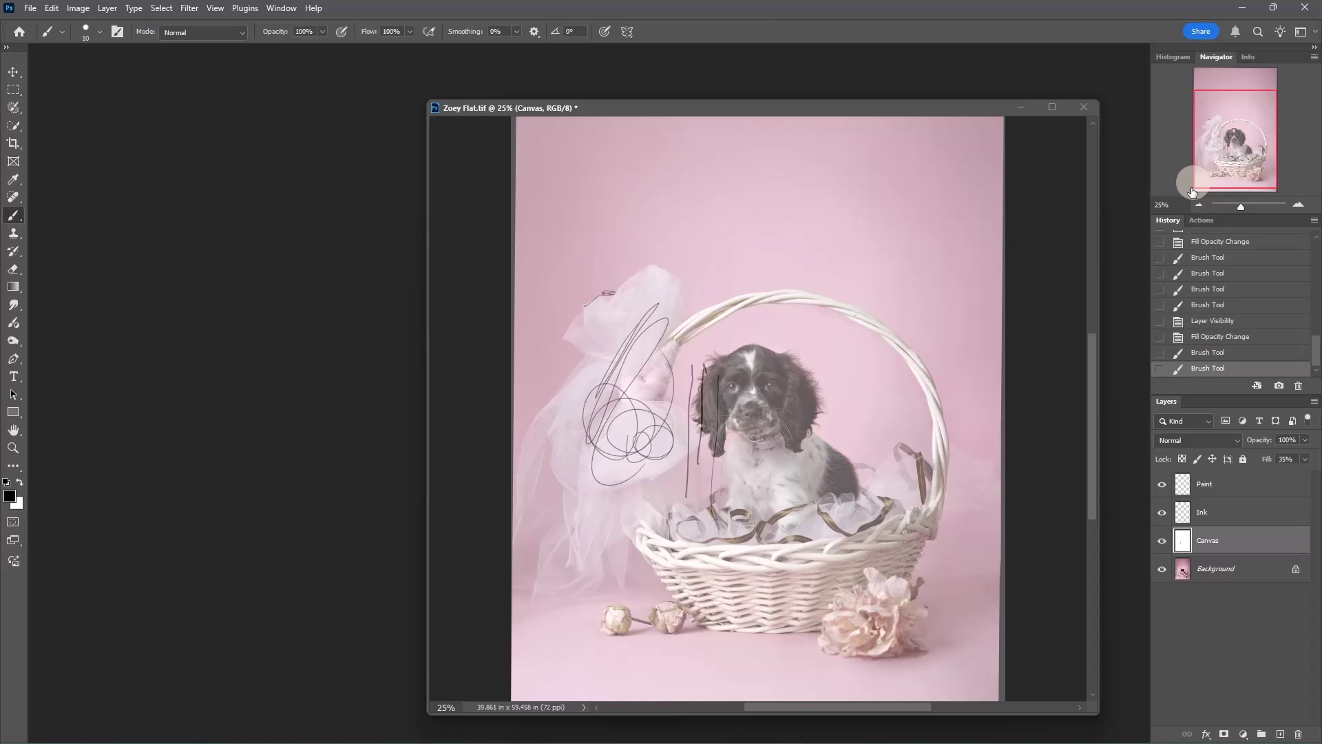
{"action": "left_click", "coordinate": [1218, 338]}
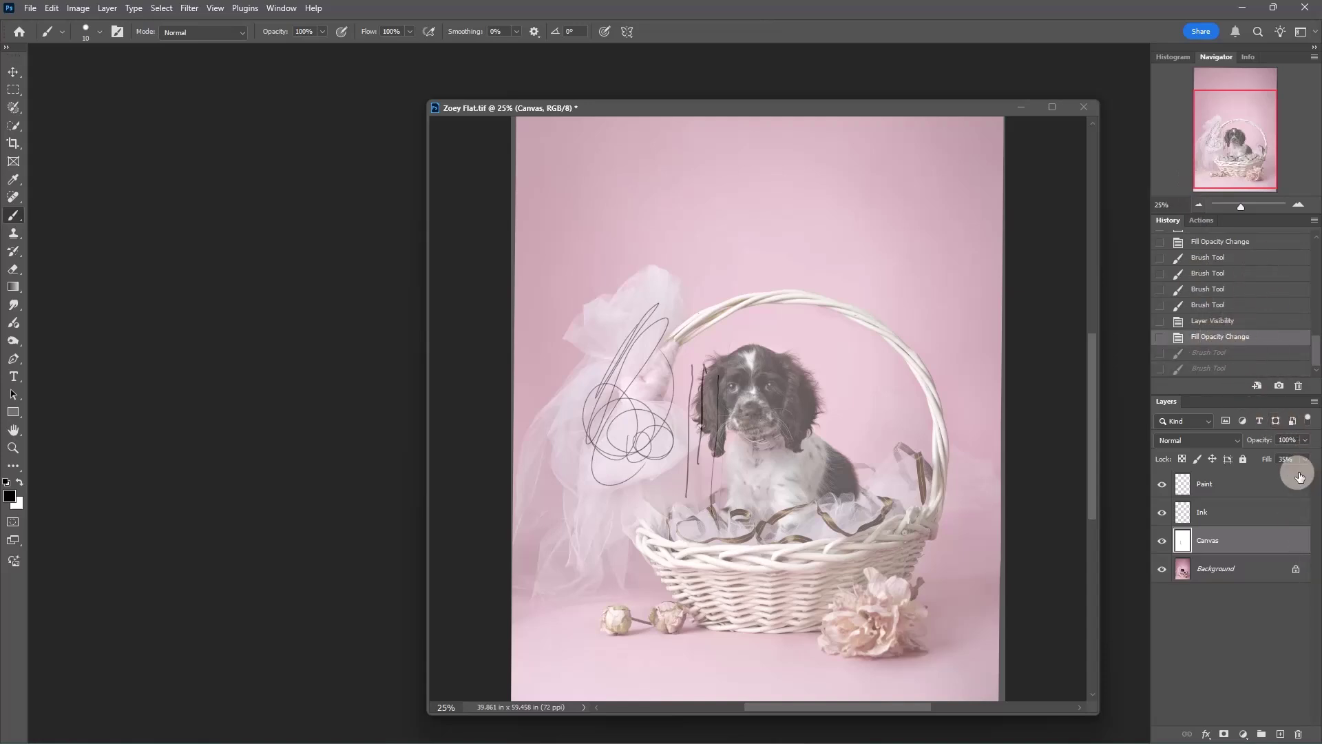
{"action": "left_click", "coordinate": [1304, 460]}
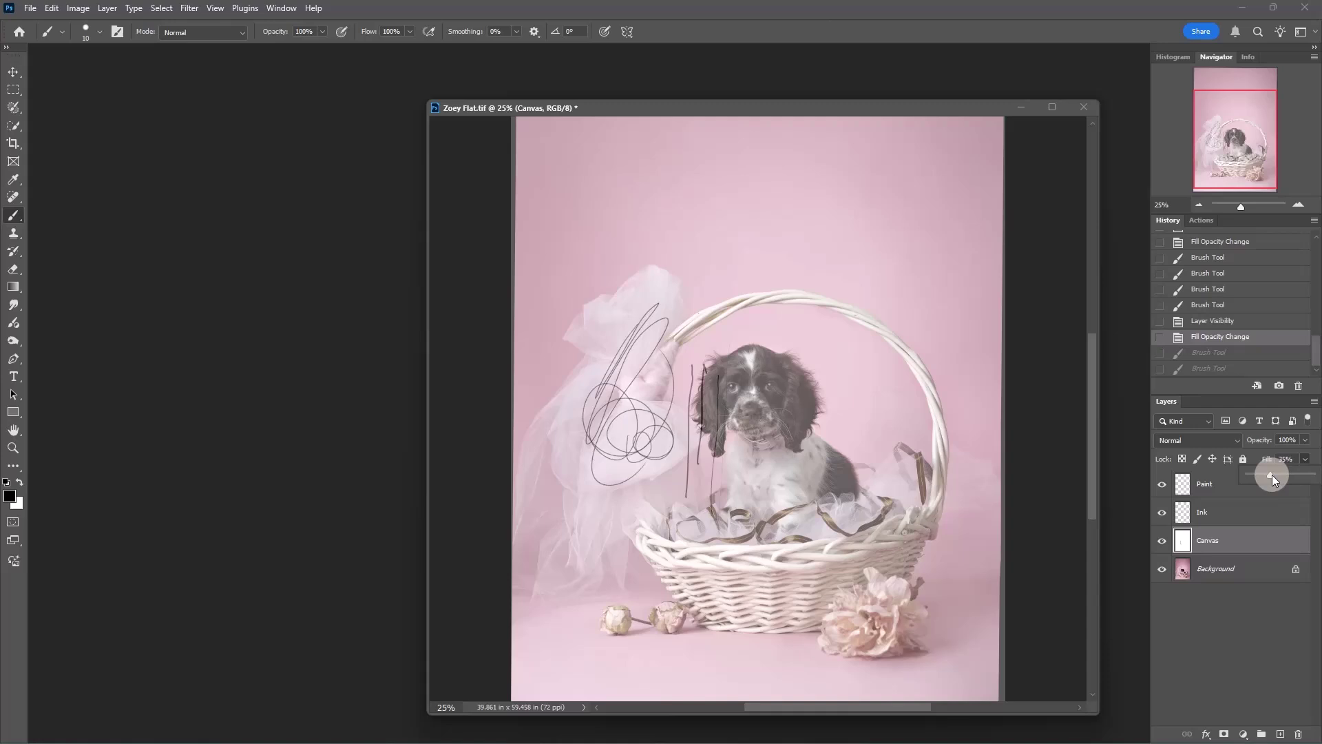
{"action": "left_click_drag", "start_coordinate": [1269, 473], "coordinate": [1312, 475]}
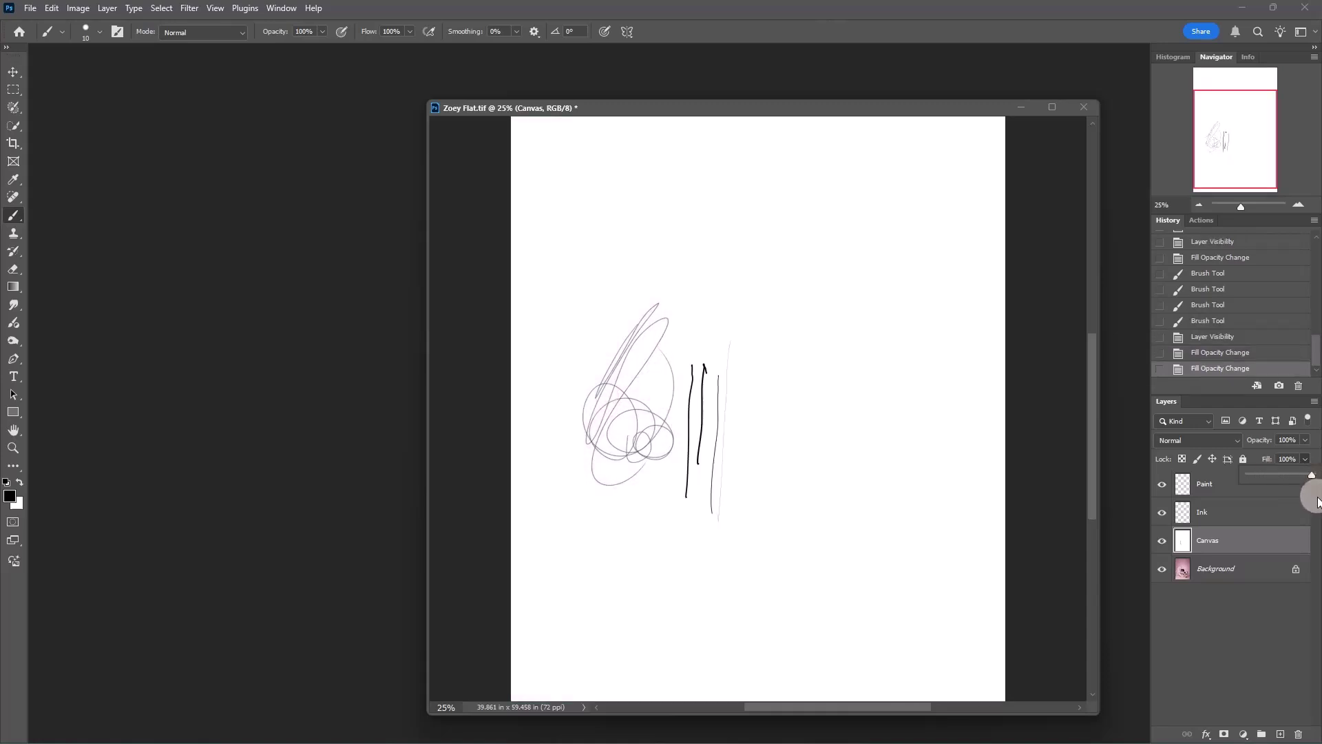
- Toggle the Ink layer off and on to check the strokes, then open the Edit menu
{"action": "left_click", "coordinate": [1162, 512]}
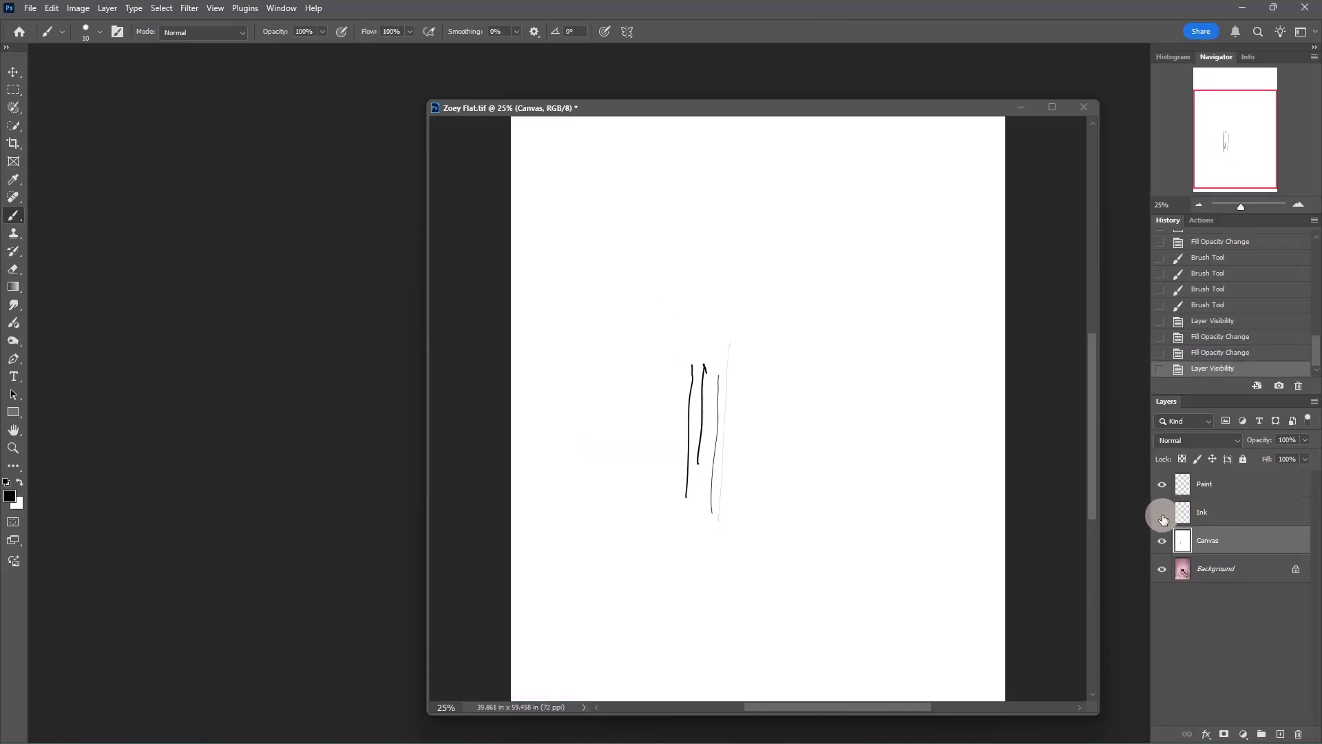
{"action": "left_click", "coordinate": [1162, 512]}
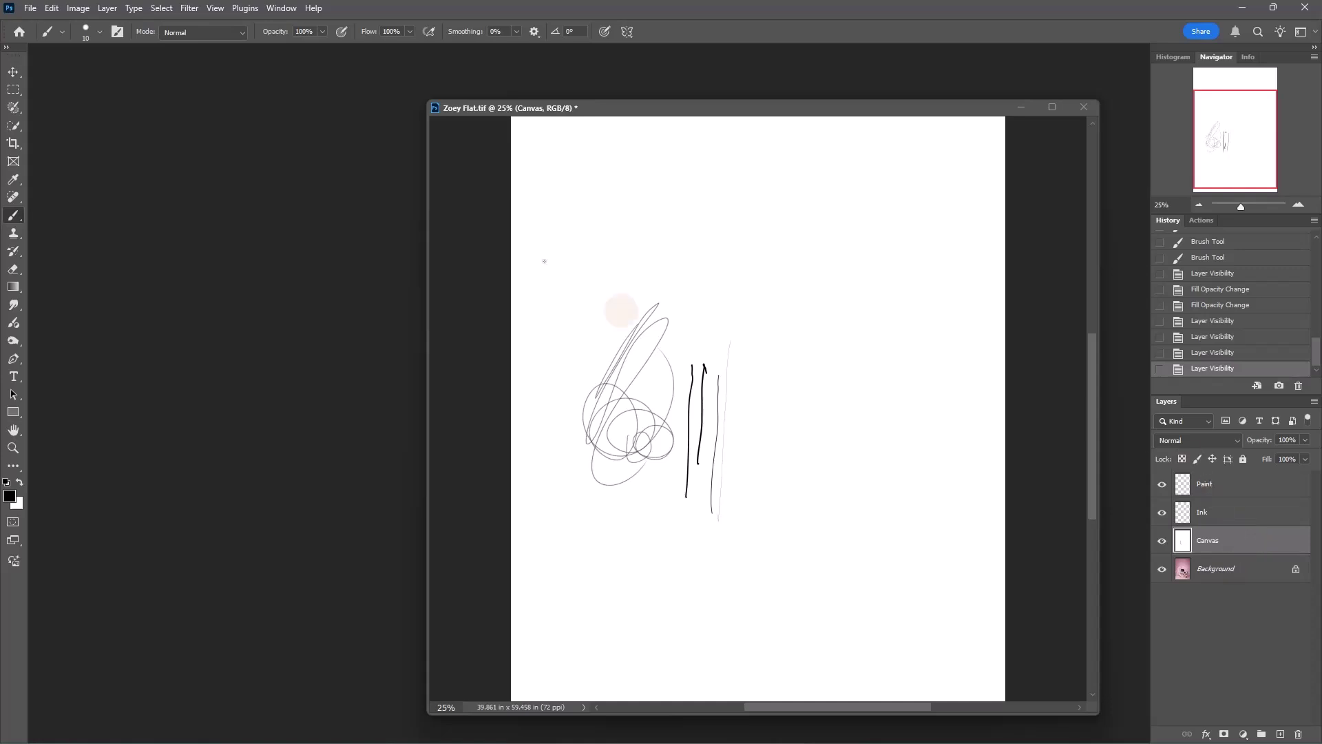
{"action": "left_click", "coordinate": [52, 9]}
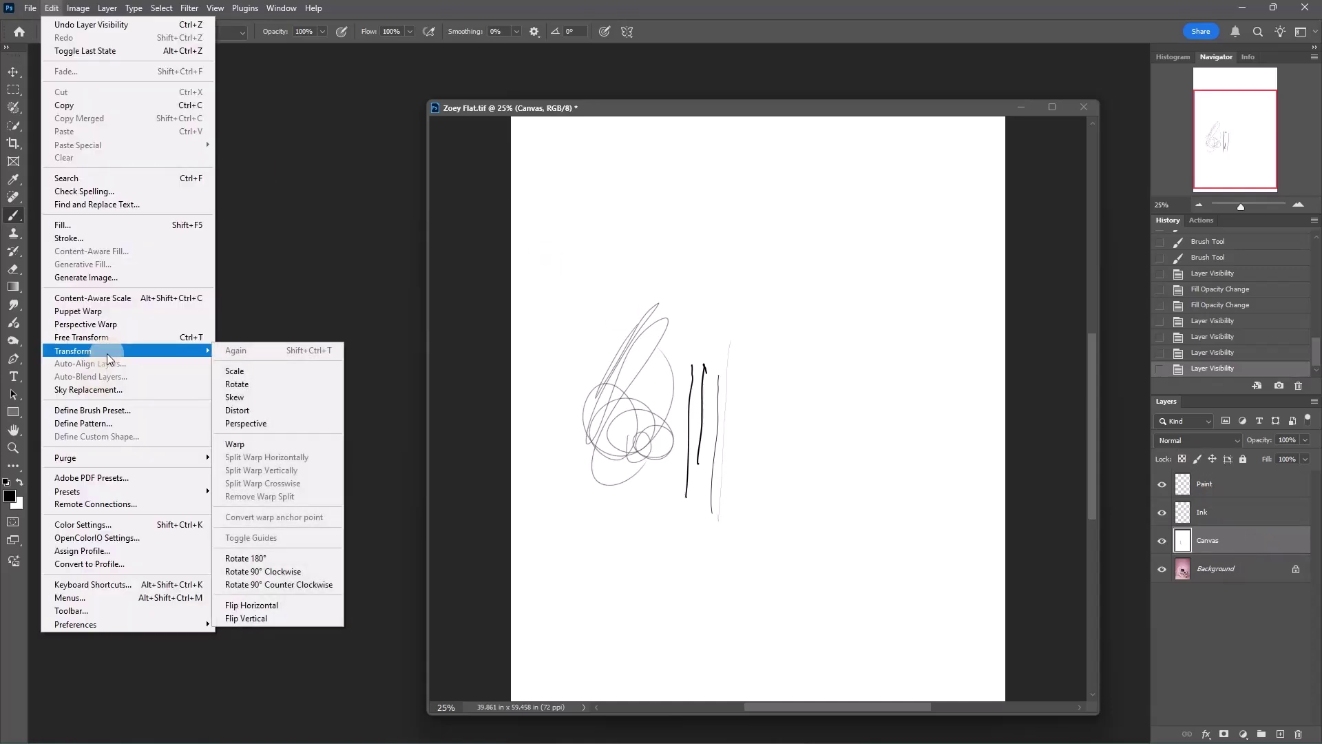
{"action": "mouse_move", "coordinate": [31, 11]}
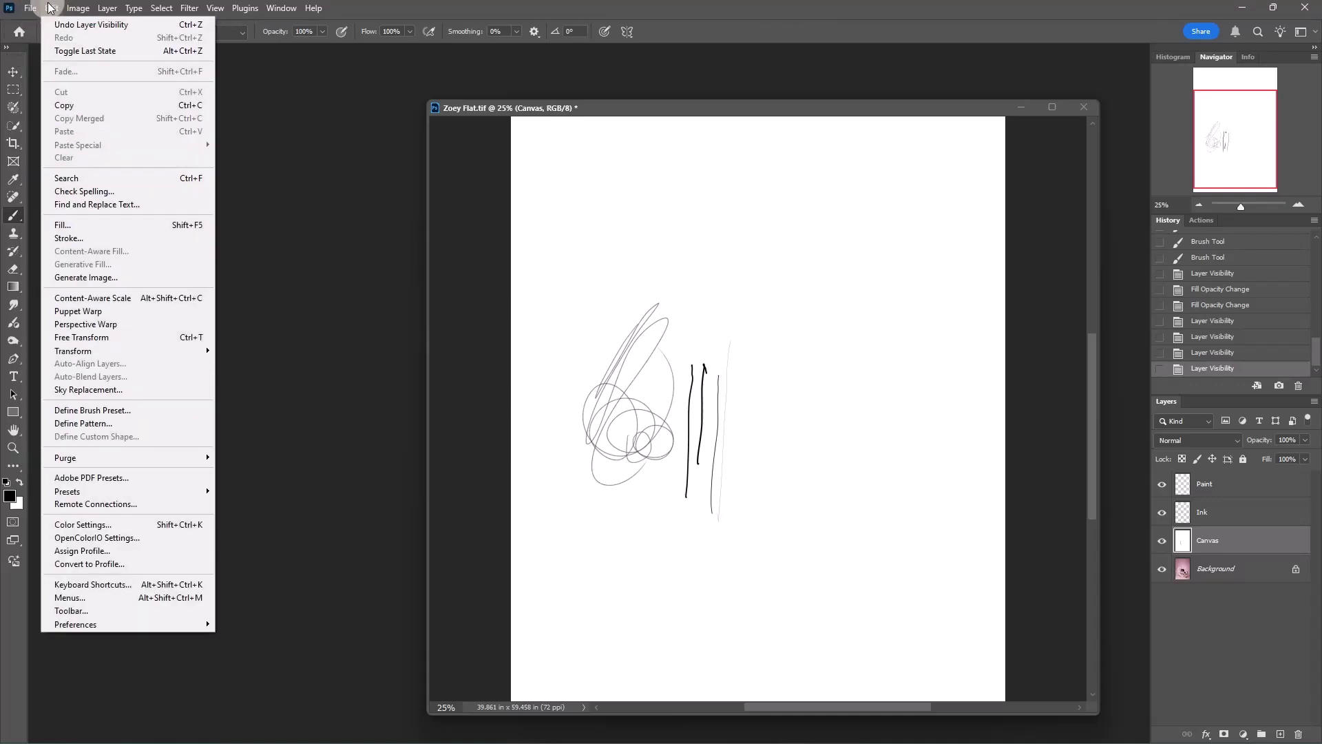
- Try Edit > Fill, then press X so white becomes the foreground colour
{"action": "left_click", "coordinate": [87, 225]}
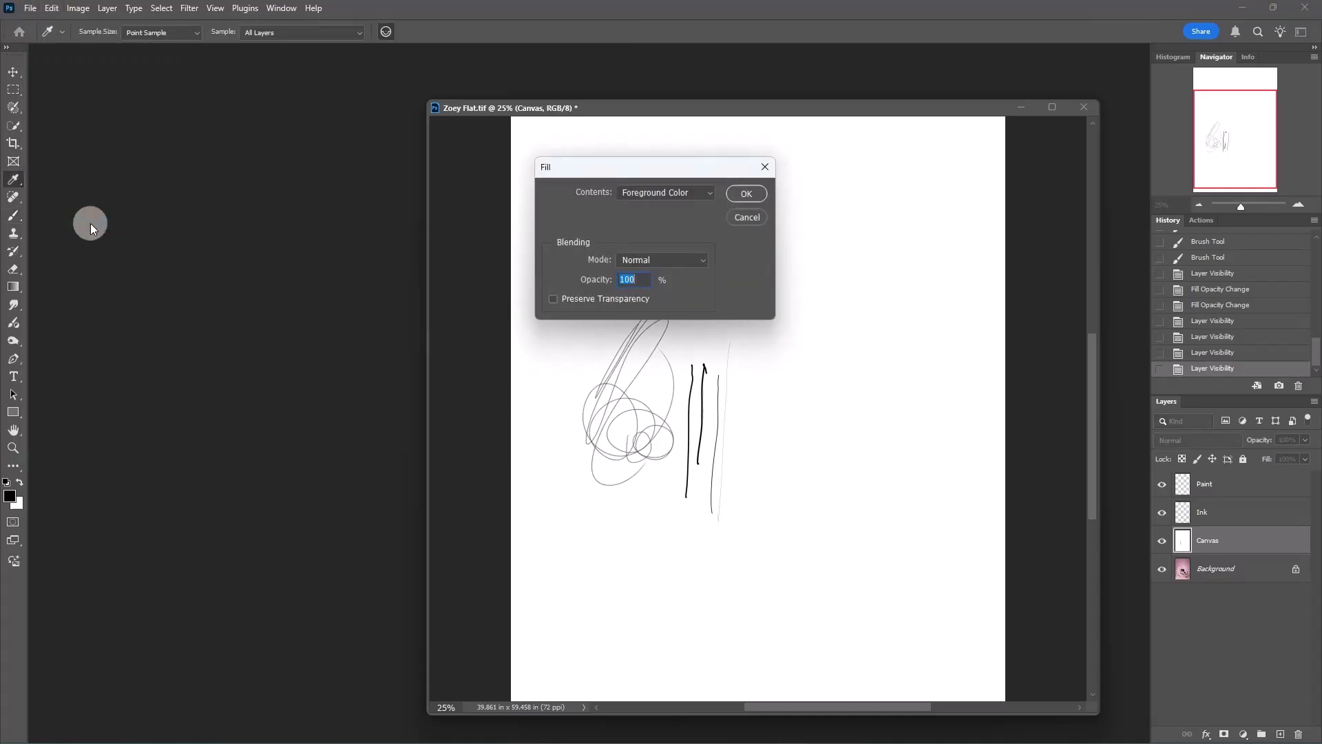
{"action": "key", "text": "Return"}
{"action": "key", "text": "b"}
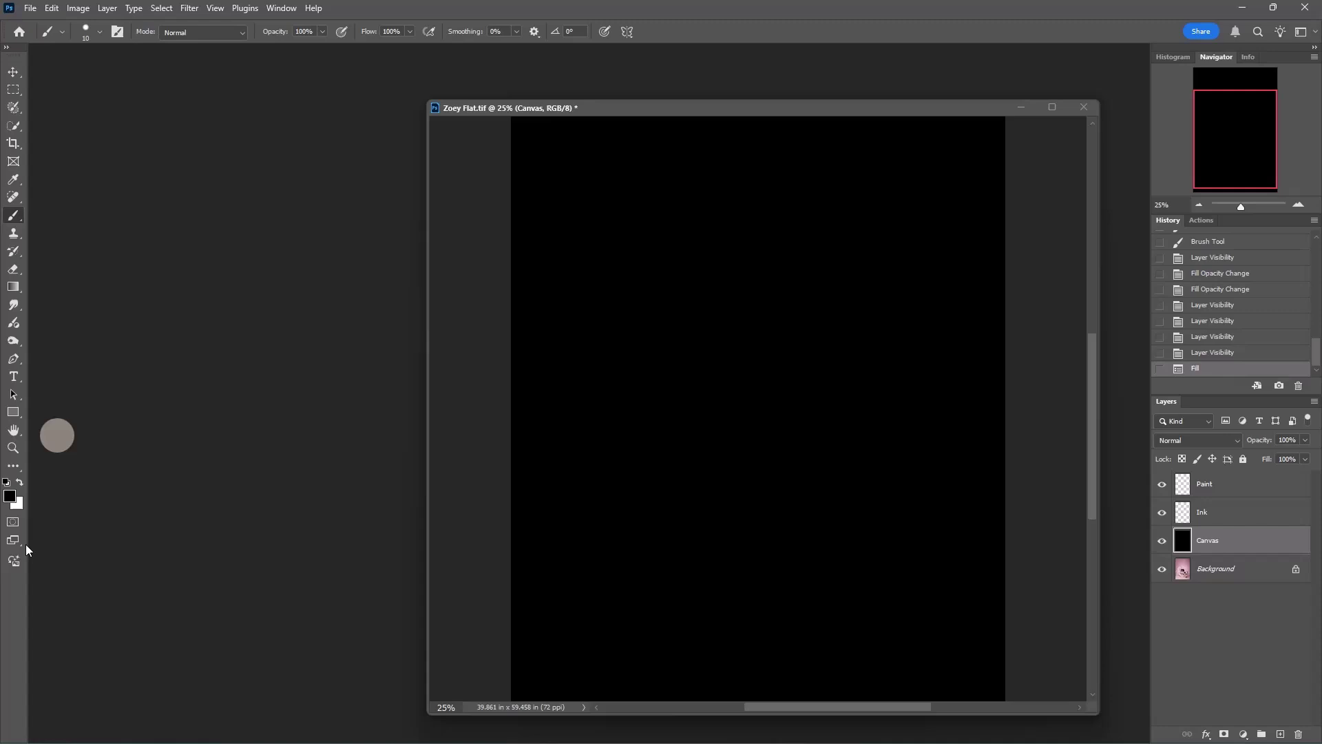
{"action": "key", "text": "x"}
- Fill the Canvas layer with solid white, then pick the Brush and move up to the Ink layer
{"action": "left_click", "coordinate": [51, 10]}
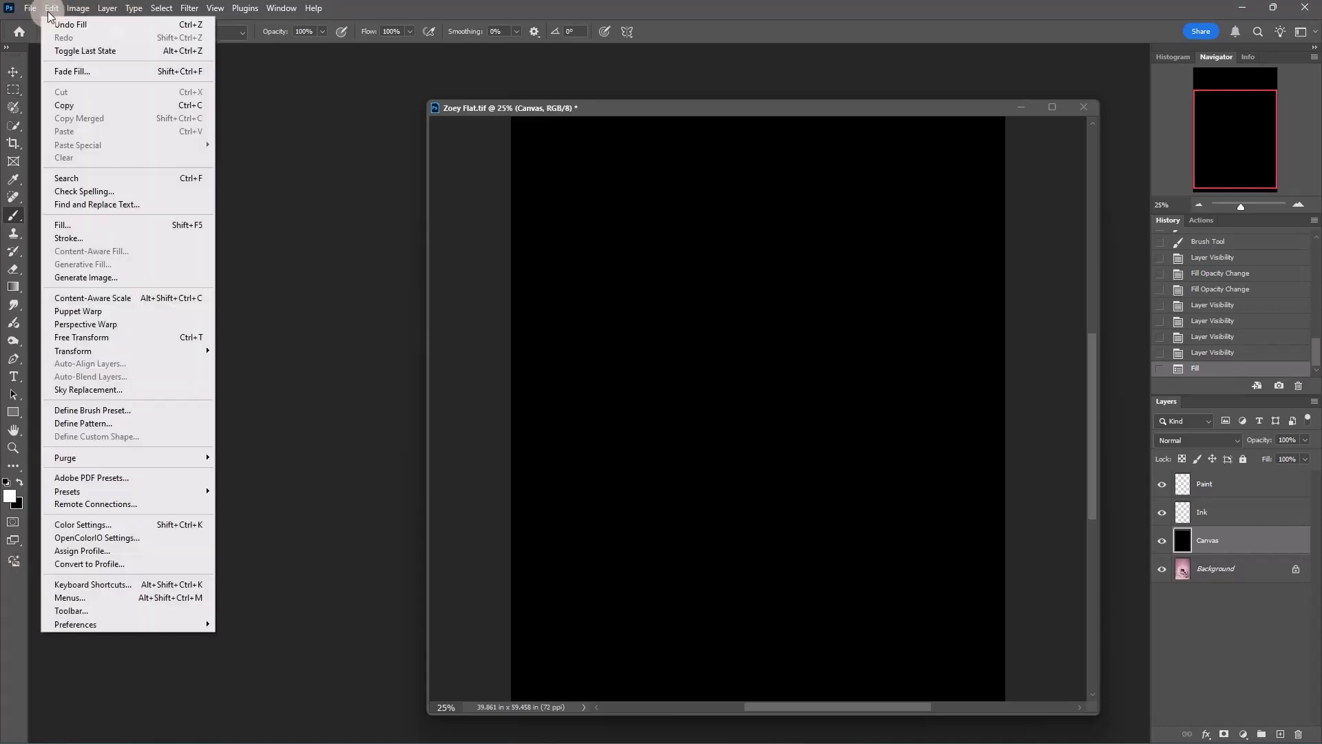
{"action": "left_click", "coordinate": [93, 225]}
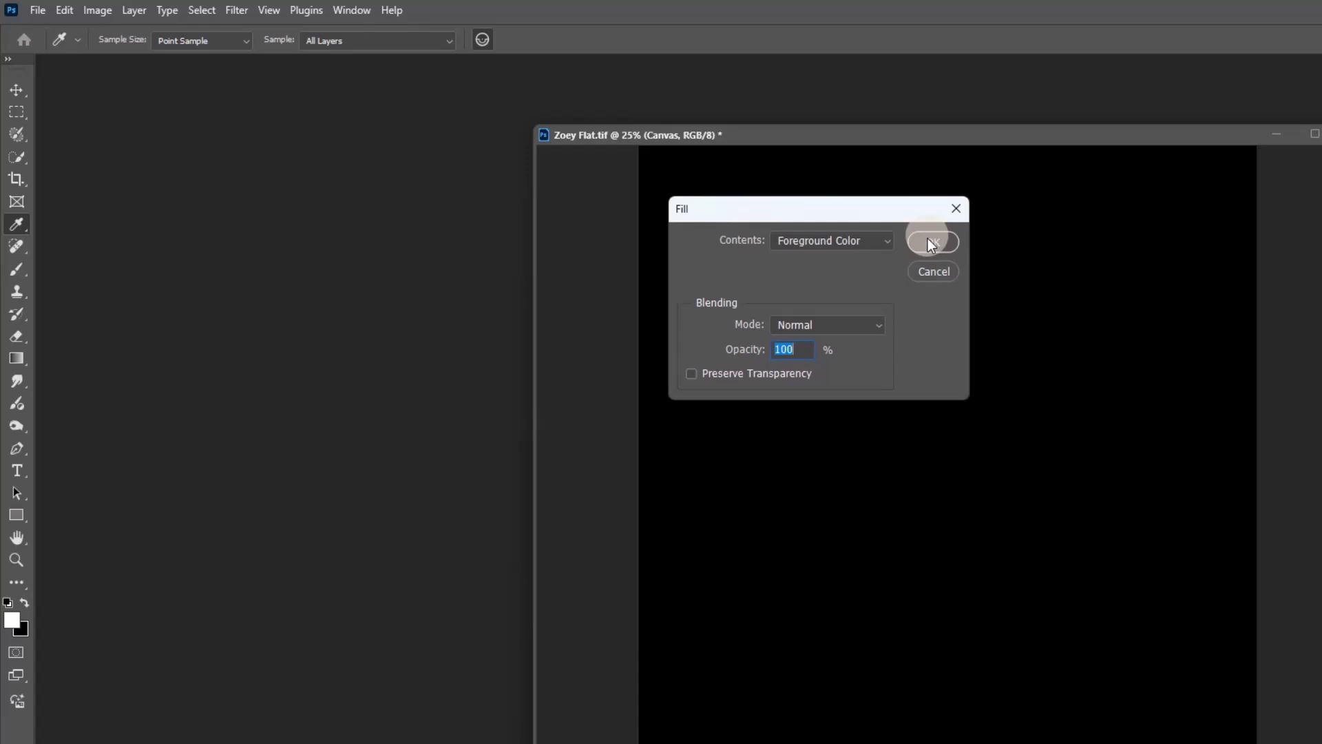
{"action": "left_click", "coordinate": [932, 242]}
{"action": "key", "text": "b"}
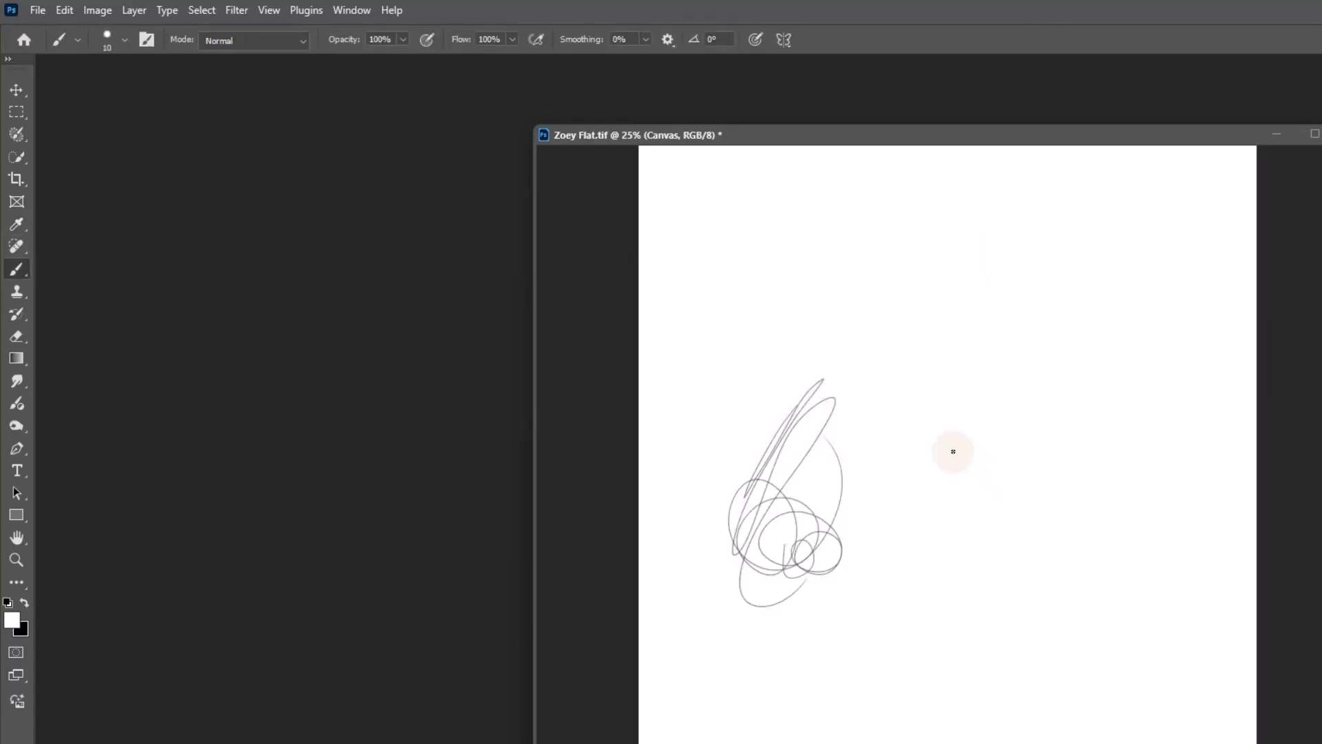
{"action": "key", "text": "alt+bracketright"}
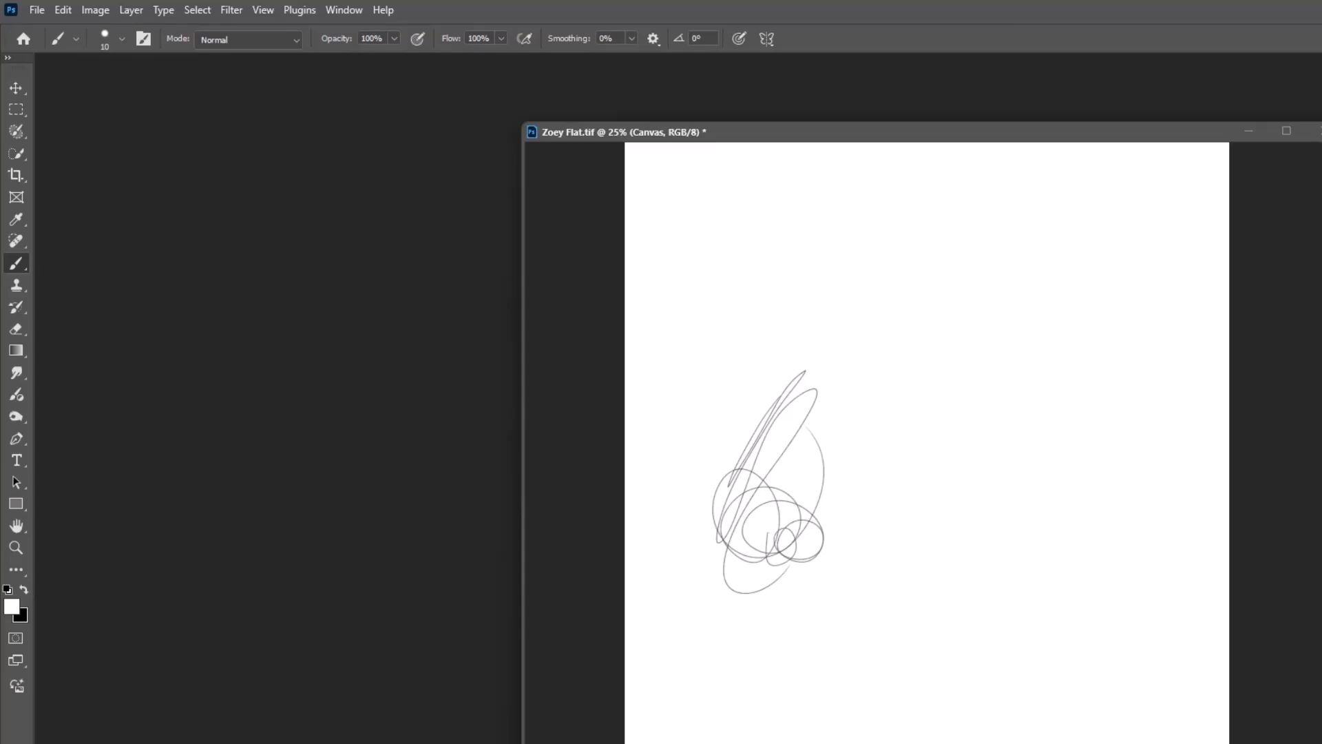
- Lower Canvas fill to about 20%, select the Ink layer, make black the painting colour, and undo a stray dab
{"action": "left_click", "coordinate": [1305, 459]}
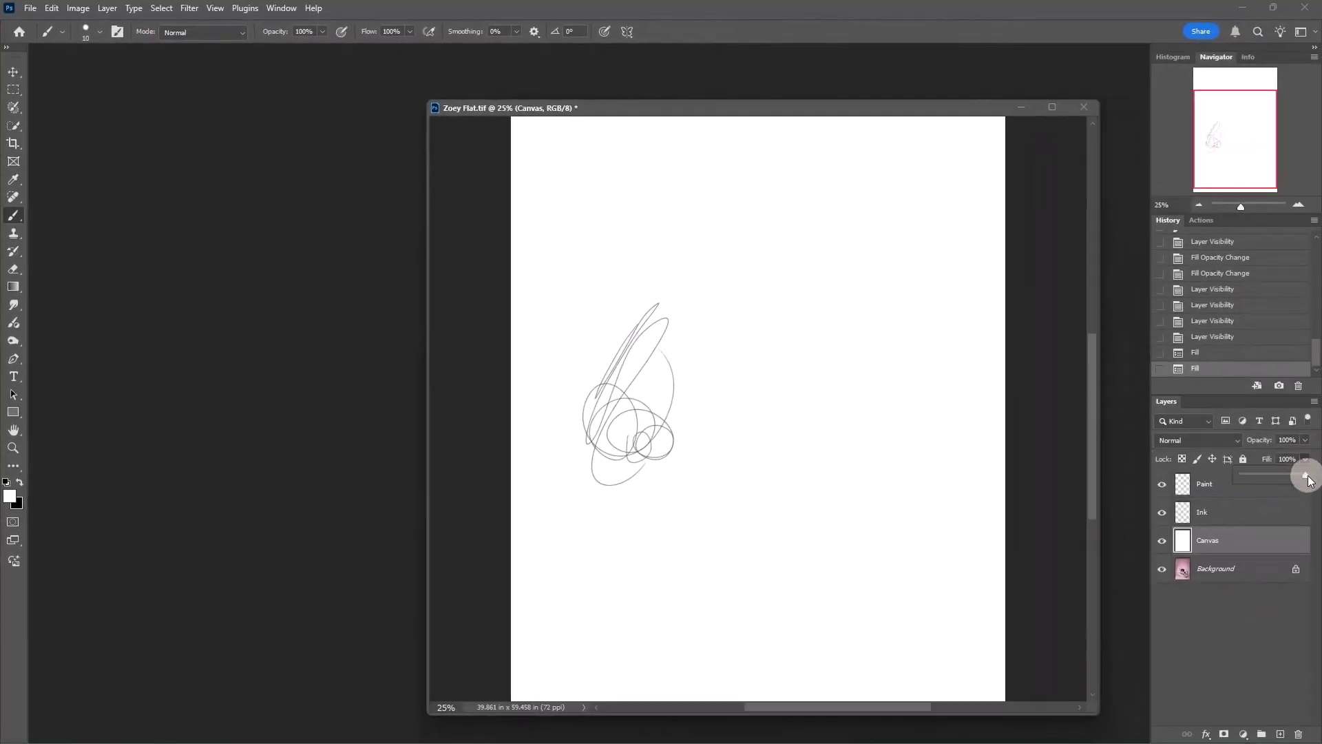
{"action": "left_click_drag", "start_coordinate": [1308, 479], "coordinate": [1255, 475]}
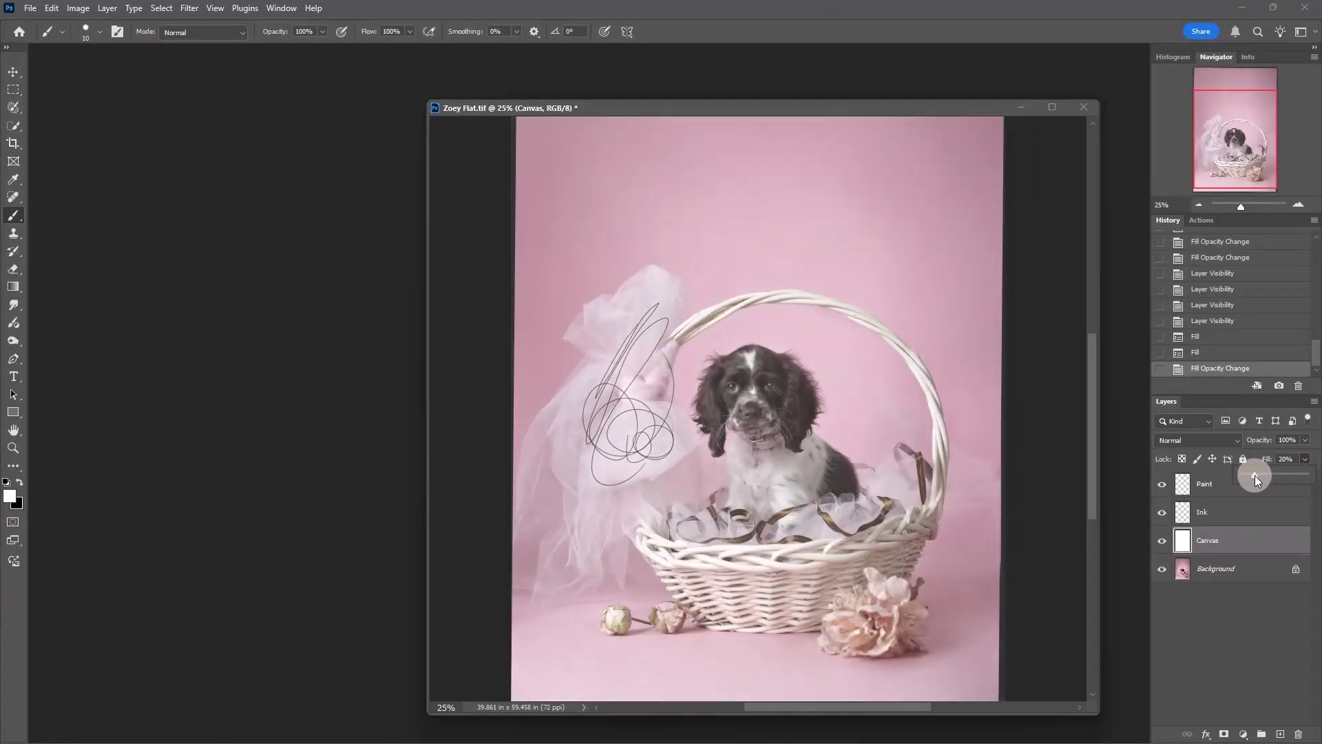
{"action": "left_click", "coordinate": [1242, 512]}
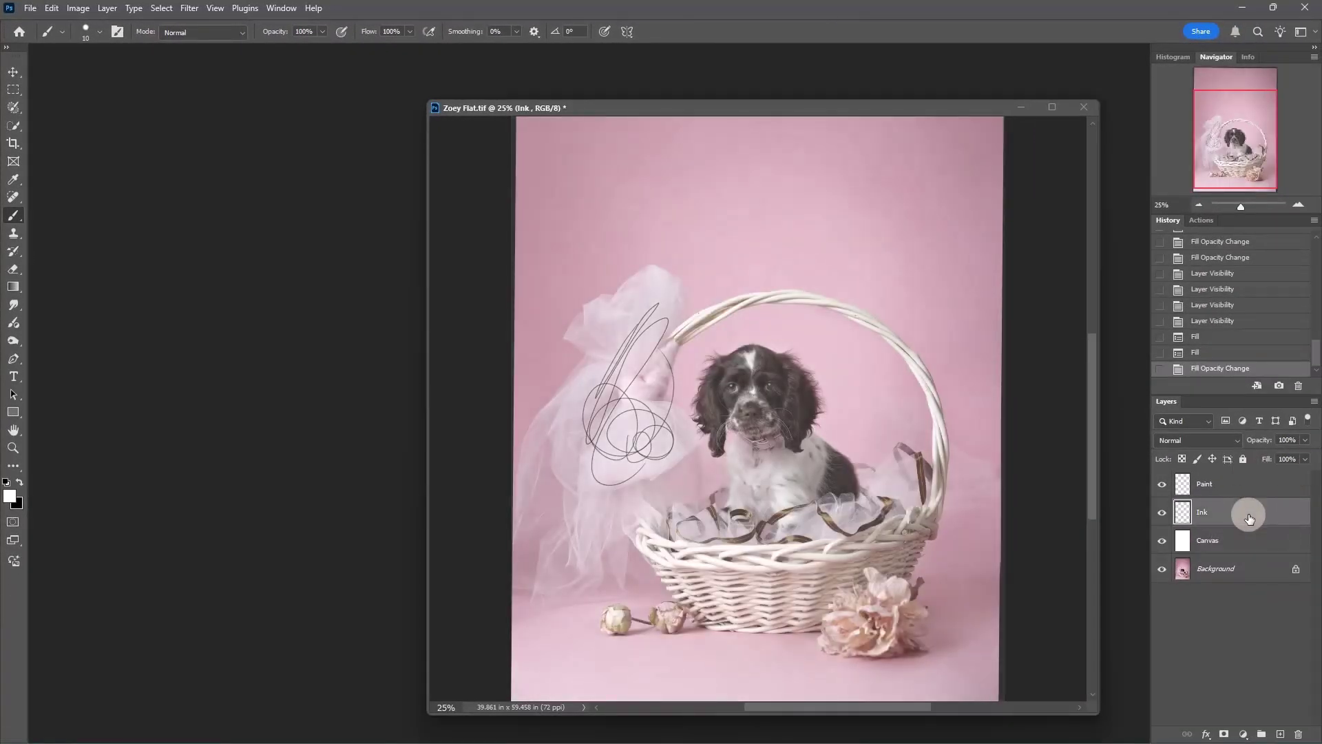
{"action": "left_click", "coordinate": [584, 307]}
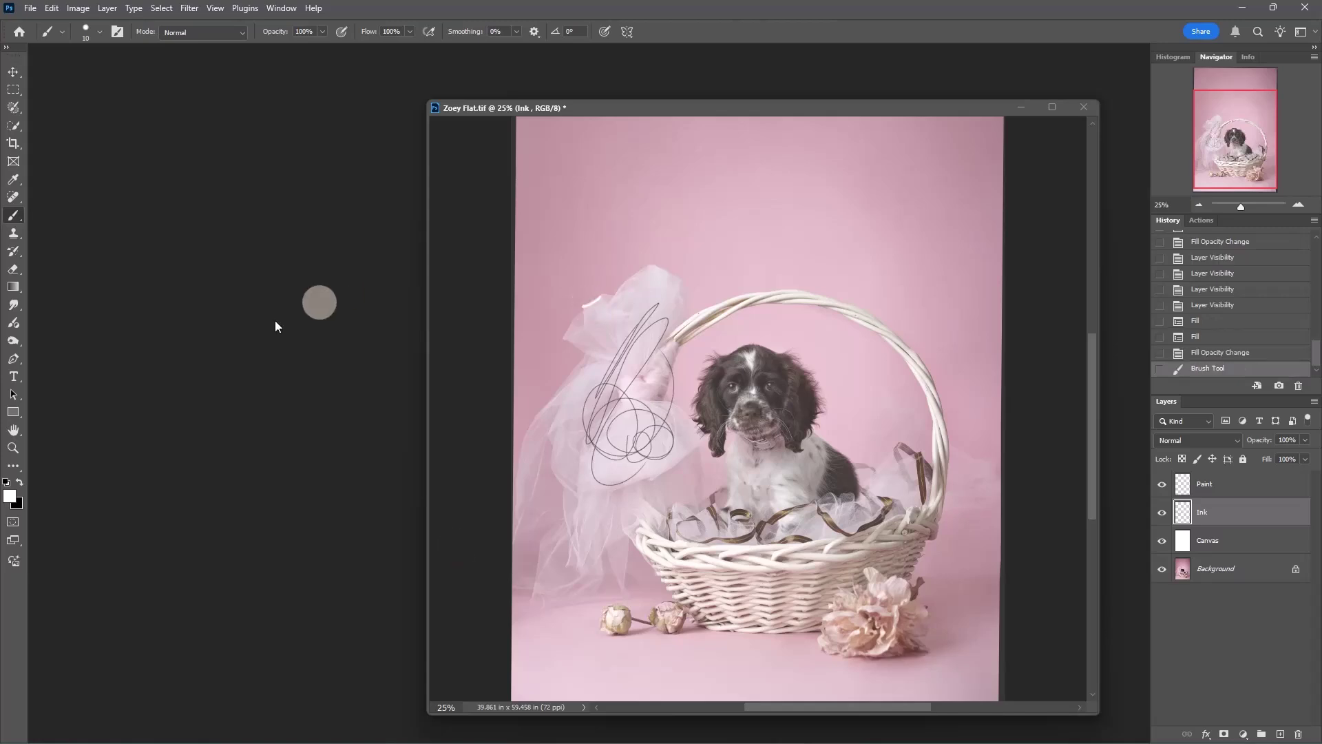
{"action": "left_click", "coordinate": [19, 482]}
{"action": "left_click", "coordinate": [1220, 352]}
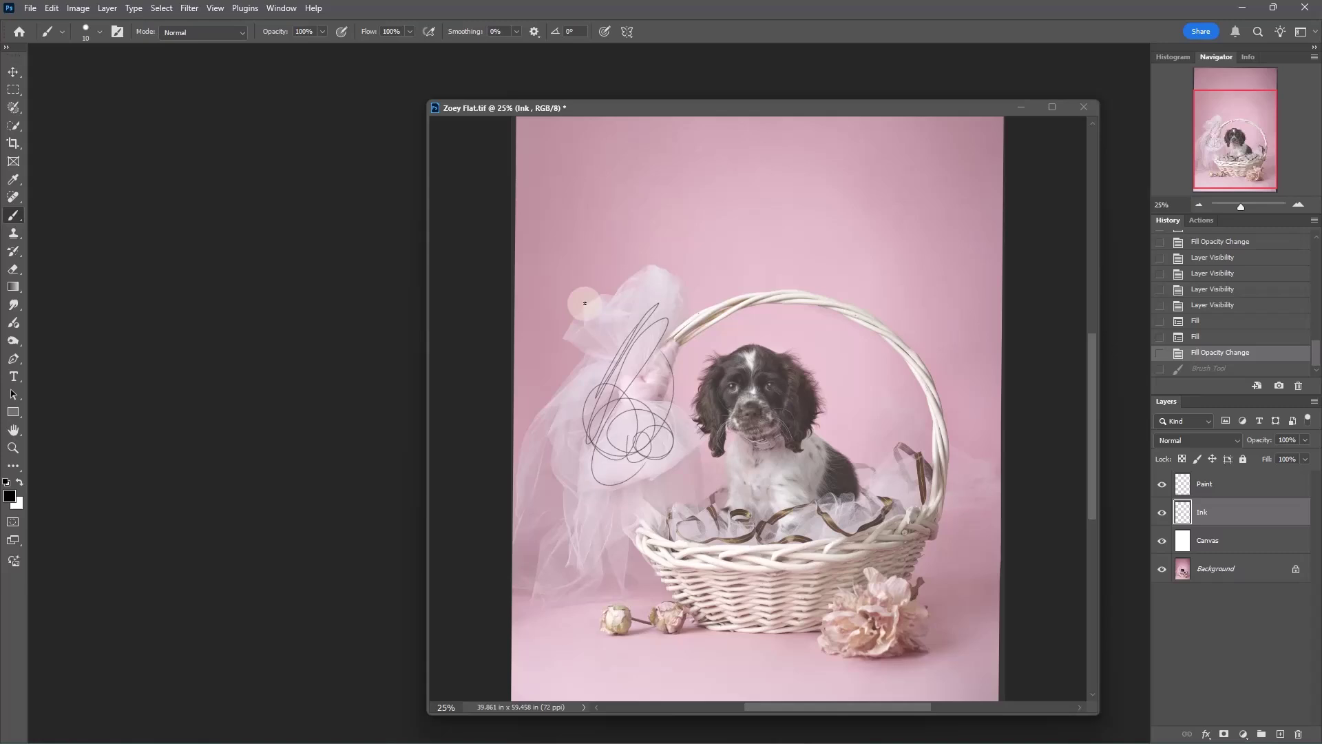
- Trace the tulle bow's top edge, left side, lower loop and knot with black strokes
{"action": "left_click_drag", "start_coordinate": [598, 295], "coordinate": [615, 290]}
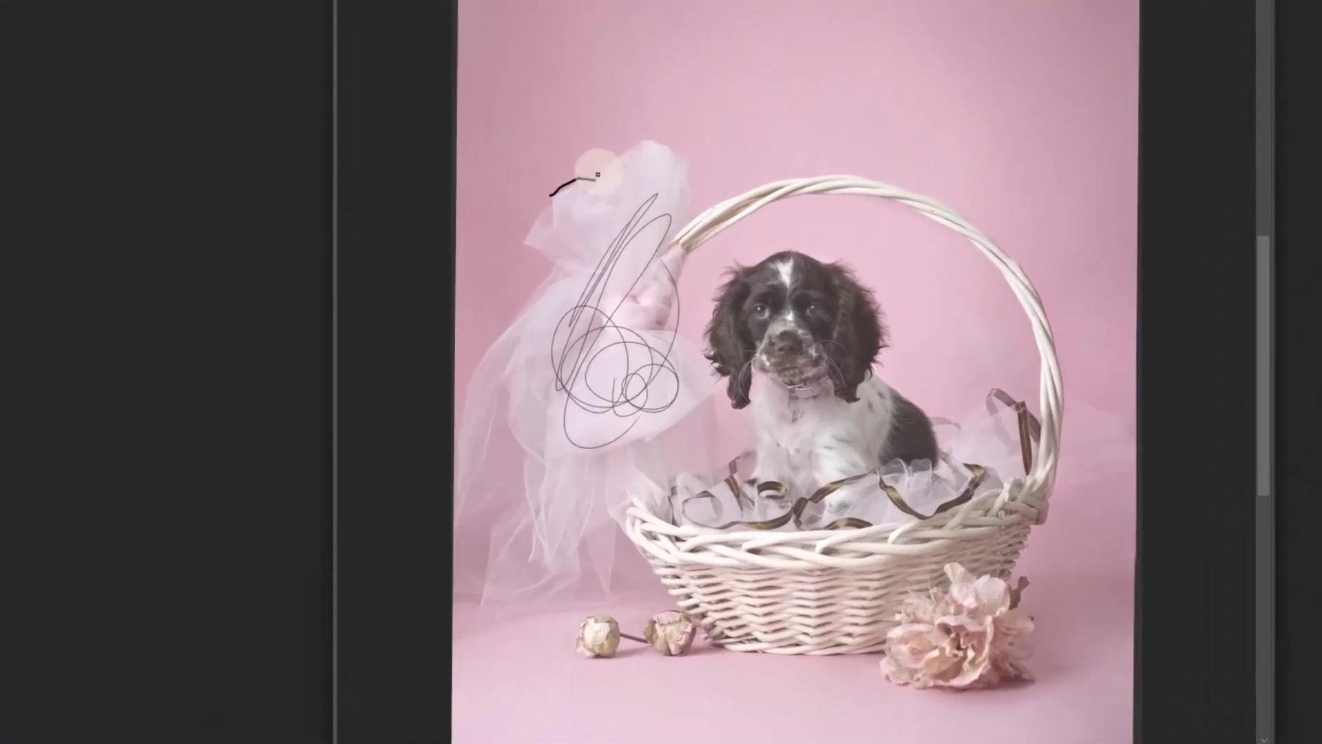
{"action": "mouse_move", "coordinate": [599, 174]}
{"action": "left_mouse_down"}
{"action": "mouse_move", "coordinate": [619, 148]}
{"action": "mouse_move", "coordinate": [687, 136]}
{"action": "mouse_move", "coordinate": [649, 136]}
{"action": "mouse_move", "coordinate": [688, 157]}
{"action": "mouse_move", "coordinate": [699, 210]}
{"action": "left_mouse_up"}
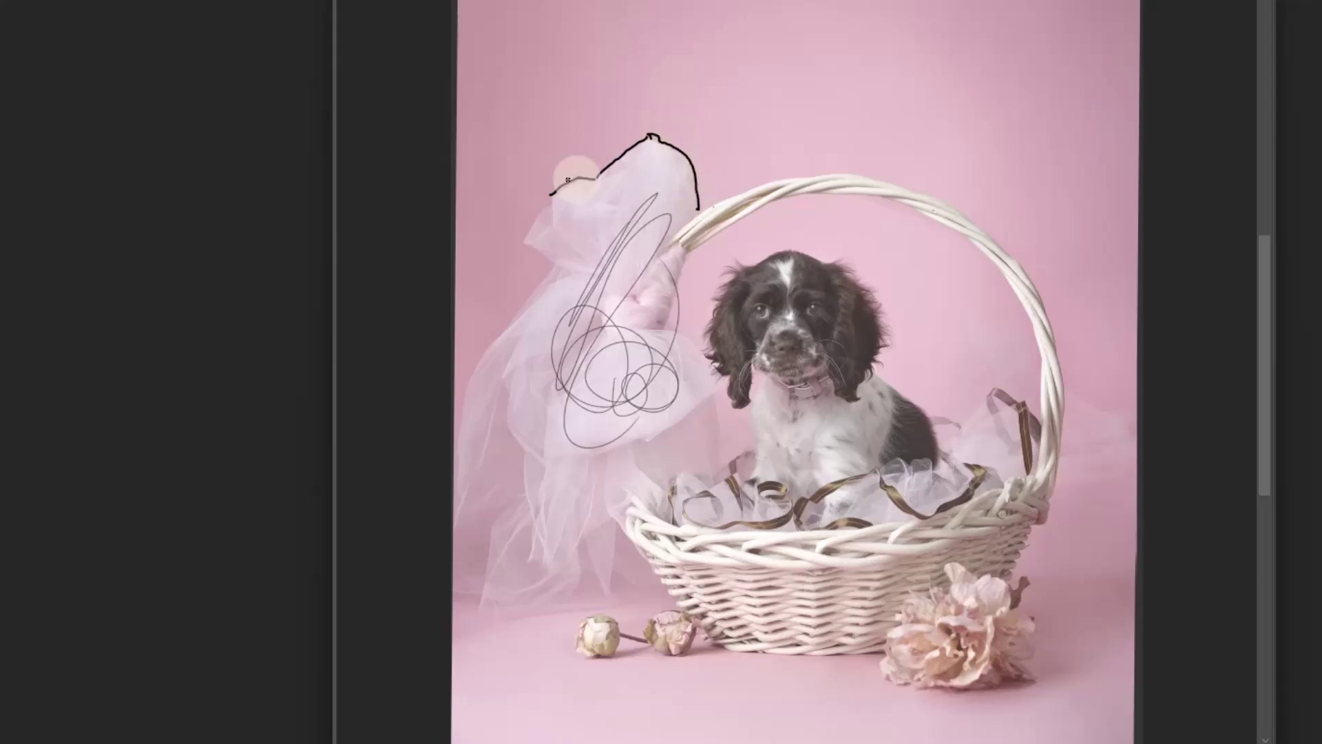
{"action": "mouse_move", "coordinate": [552, 195]}
{"action": "left_mouse_down"}
{"action": "mouse_move", "coordinate": [556, 226]}
{"action": "mouse_move", "coordinate": [553, 204]}
{"action": "mouse_move", "coordinate": [525, 243]}
{"action": "mouse_move", "coordinate": [550, 227]}
{"action": "mouse_move", "coordinate": [564, 248]}
{"action": "mouse_move", "coordinate": [557, 227]}
{"action": "mouse_move", "coordinate": [600, 276]}
{"action": "left_mouse_up"}
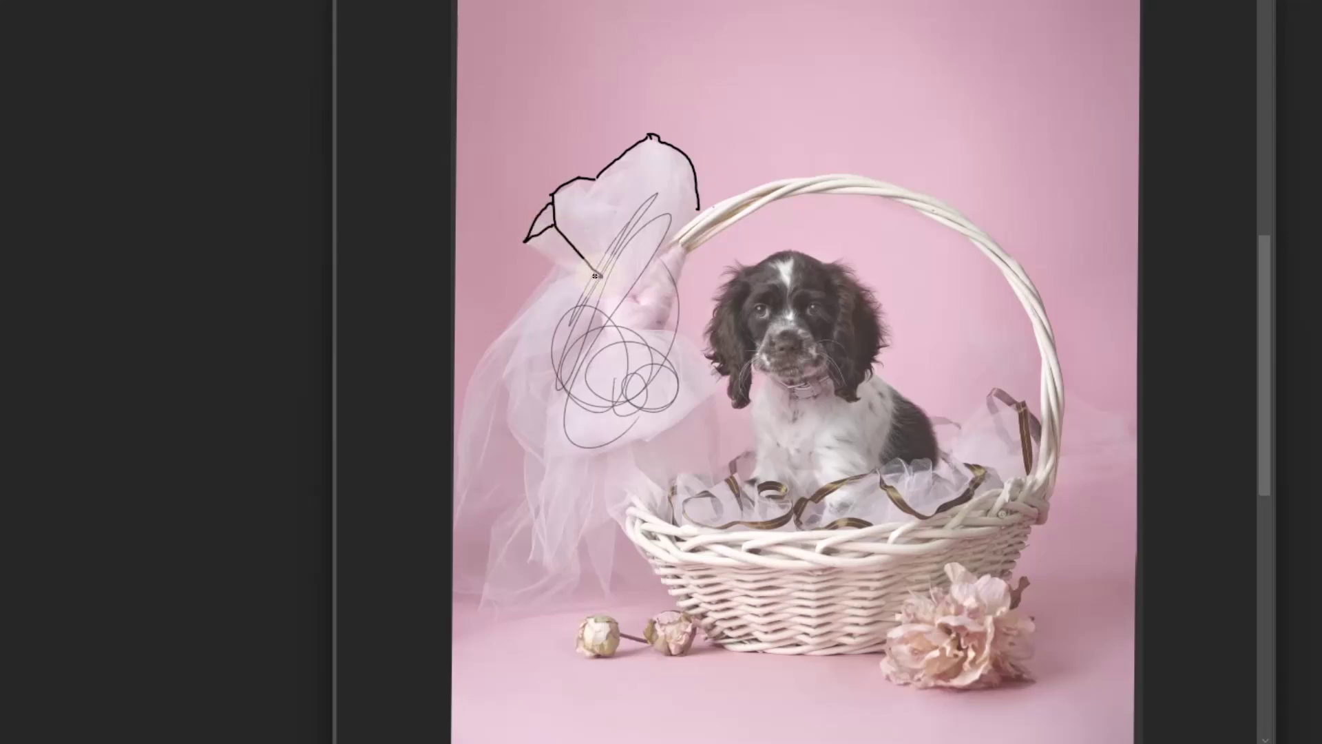
{"action": "mouse_move", "coordinate": [527, 241]}
{"action": "left_mouse_down"}
{"action": "mouse_move", "coordinate": [559, 271]}
{"action": "mouse_move", "coordinate": [640, 284]}
{"action": "left_mouse_up"}
{"action": "left_click_drag", "start_coordinate": [678, 219], "coordinate": [638, 288]}
{"action": "mouse_move", "coordinate": [674, 239]}
{"action": "left_mouse_down"}
{"action": "mouse_move", "coordinate": [686, 265]}
{"action": "mouse_move", "coordinate": [672, 313]}
{"action": "mouse_move", "coordinate": [647, 335]}
{"action": "mouse_move", "coordinate": [610, 328]}
{"action": "mouse_move", "coordinate": [614, 290]}
{"action": "mouse_move", "coordinate": [636, 301]}
{"action": "left_mouse_up"}
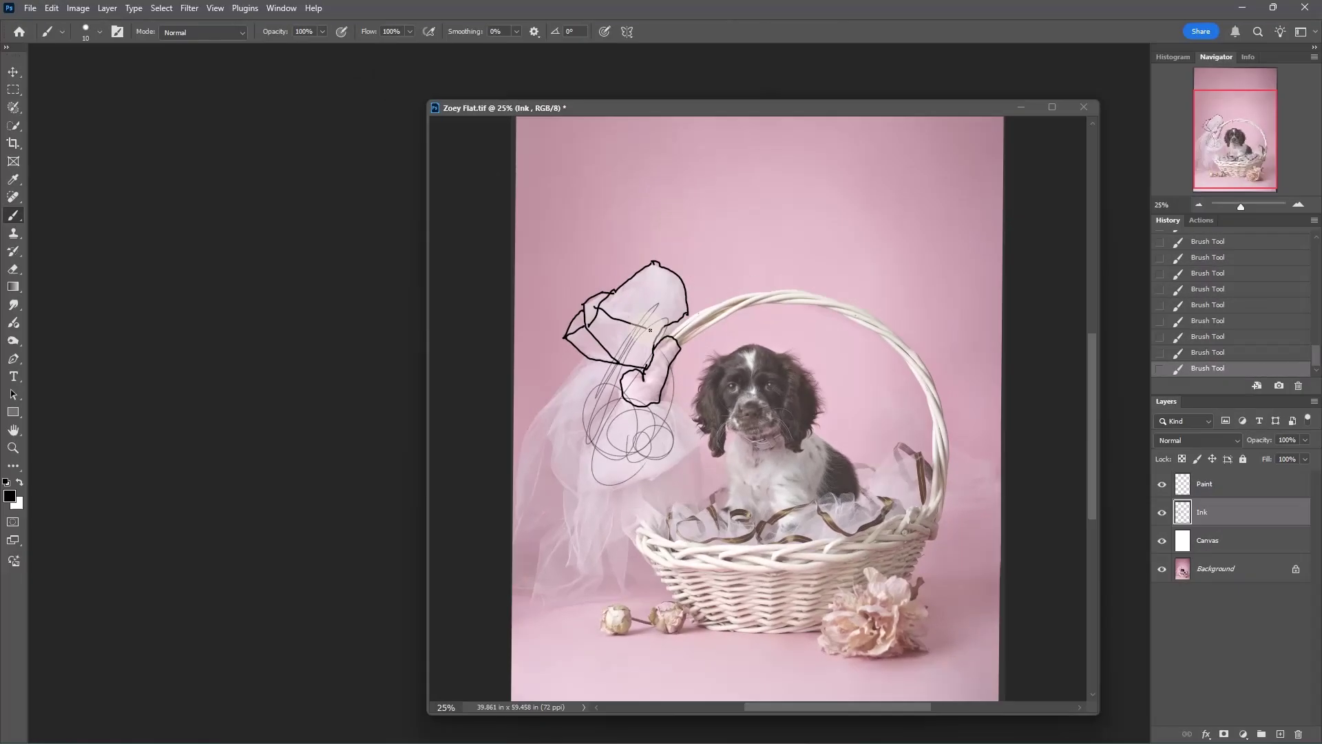
{"action": "left_click", "coordinate": [1268, 486]}
- With white and the Soft Round Pressure Opacity and Flow brush, paint soft highlights inside the bow
{"action": "key", "text": "x"}
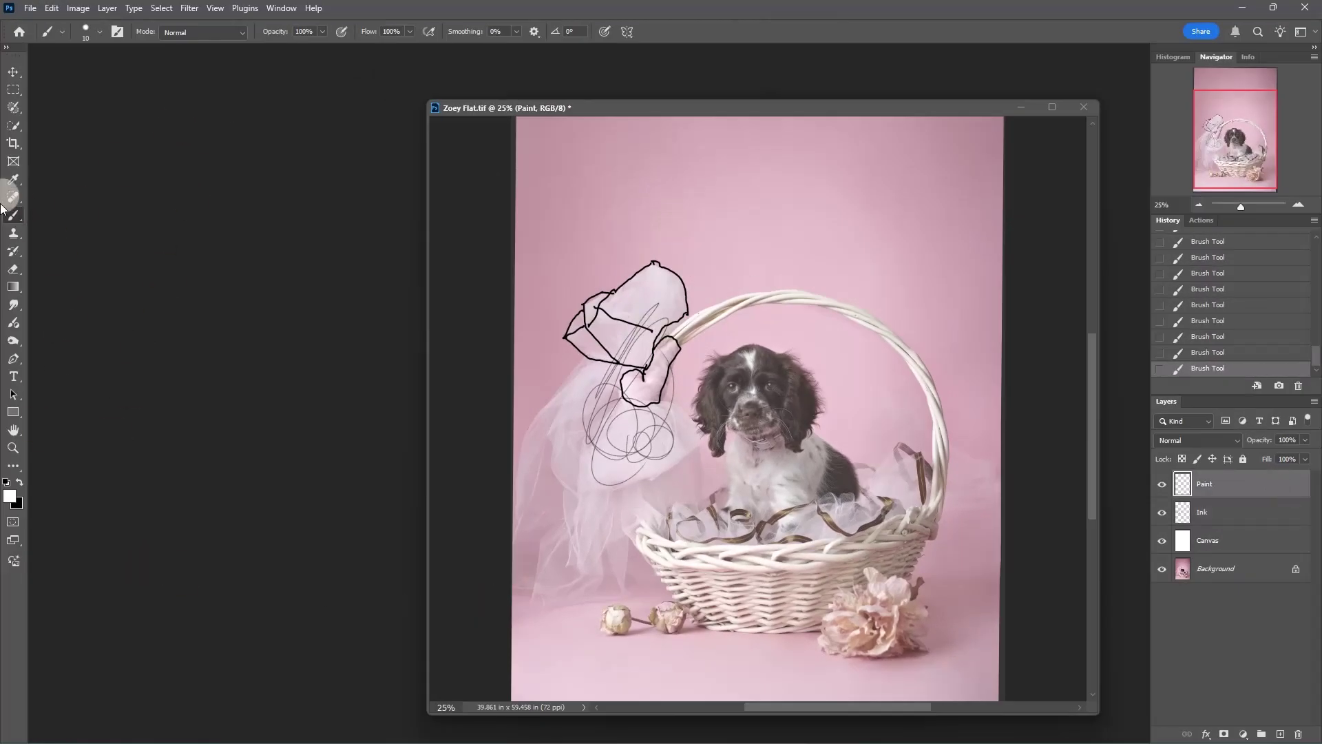
{"action": "left_click", "coordinate": [100, 31]}
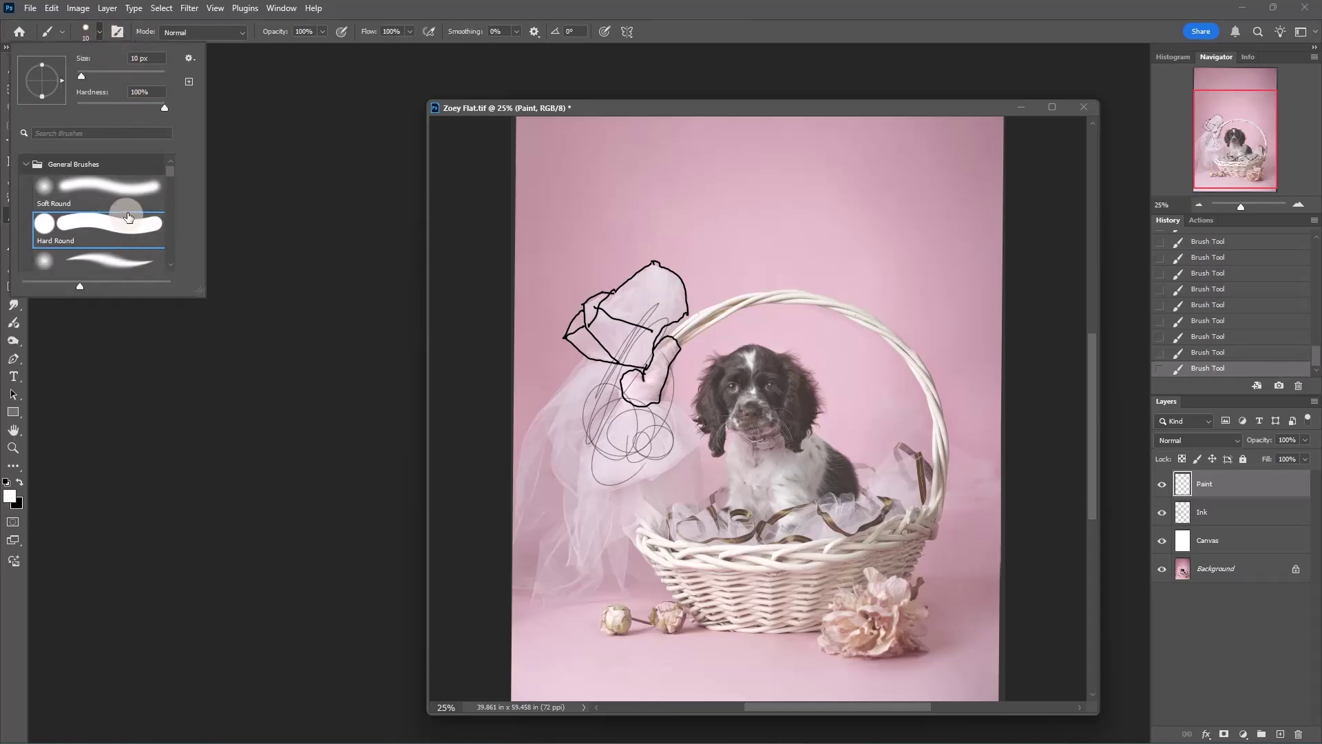
{"action": "left_click", "coordinate": [125, 266]}
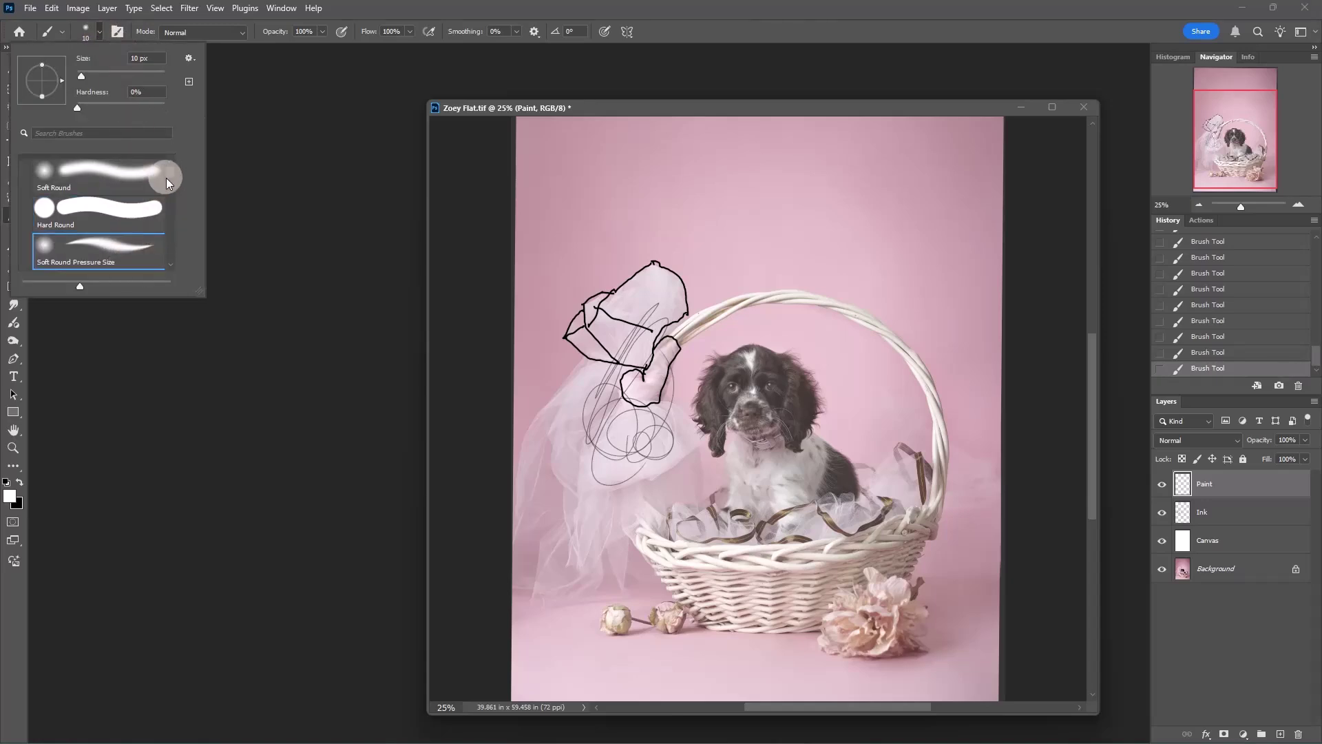
{"action": "left_click_drag", "start_coordinate": [168, 171], "coordinate": [178, 204]}
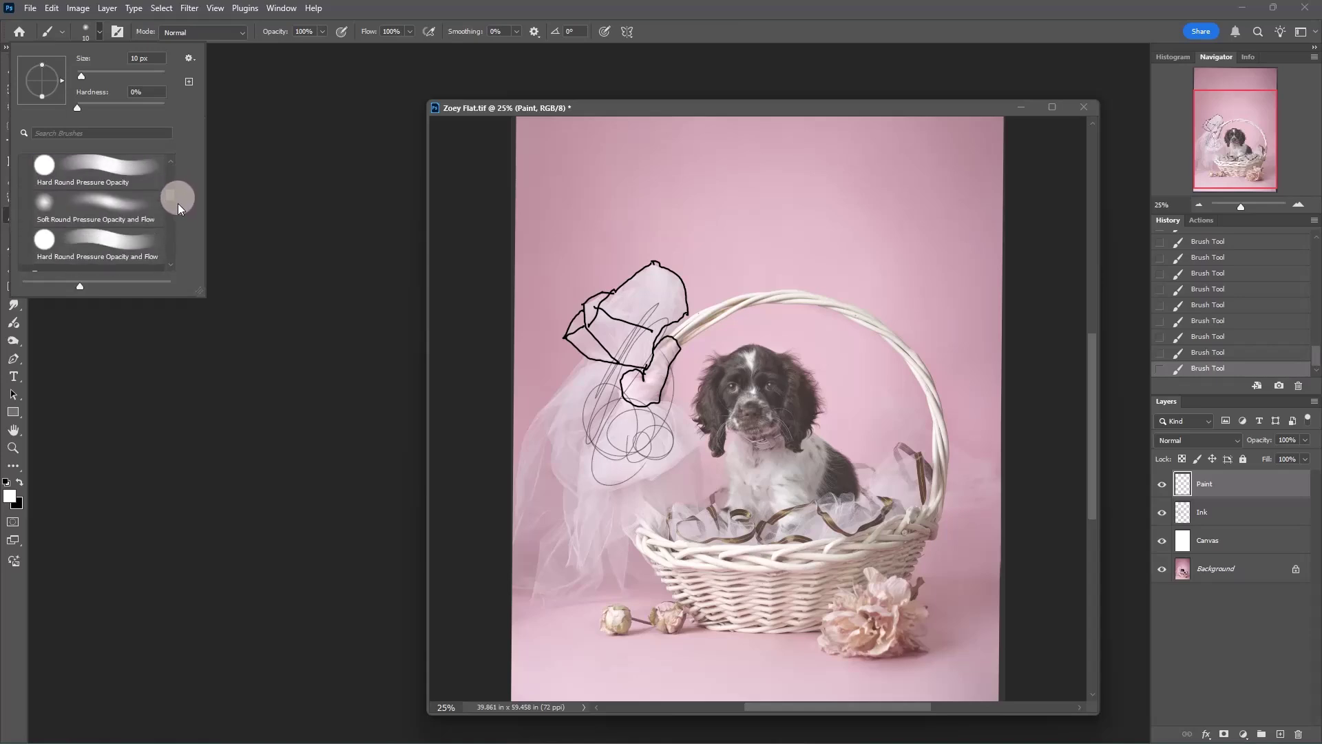
{"action": "left_click", "coordinate": [97, 207]}
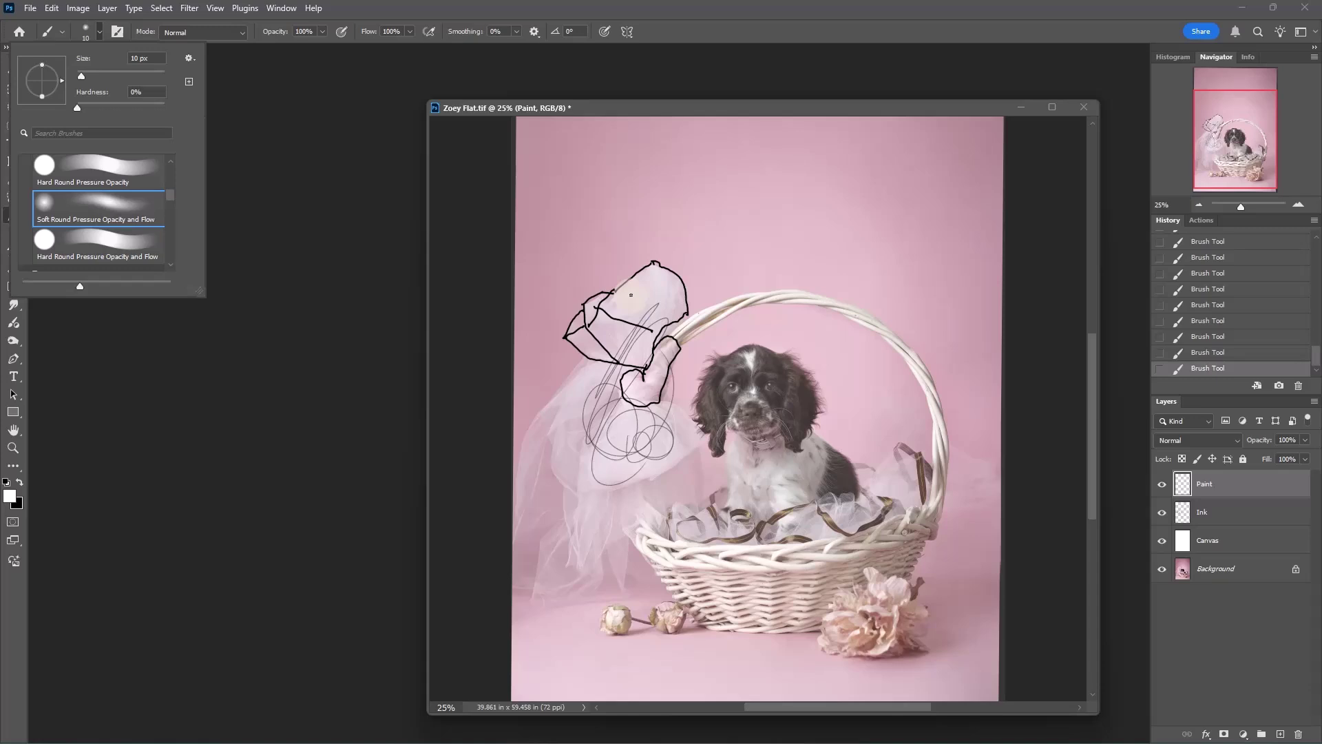
{"action": "left_click", "coordinate": [650, 281]}
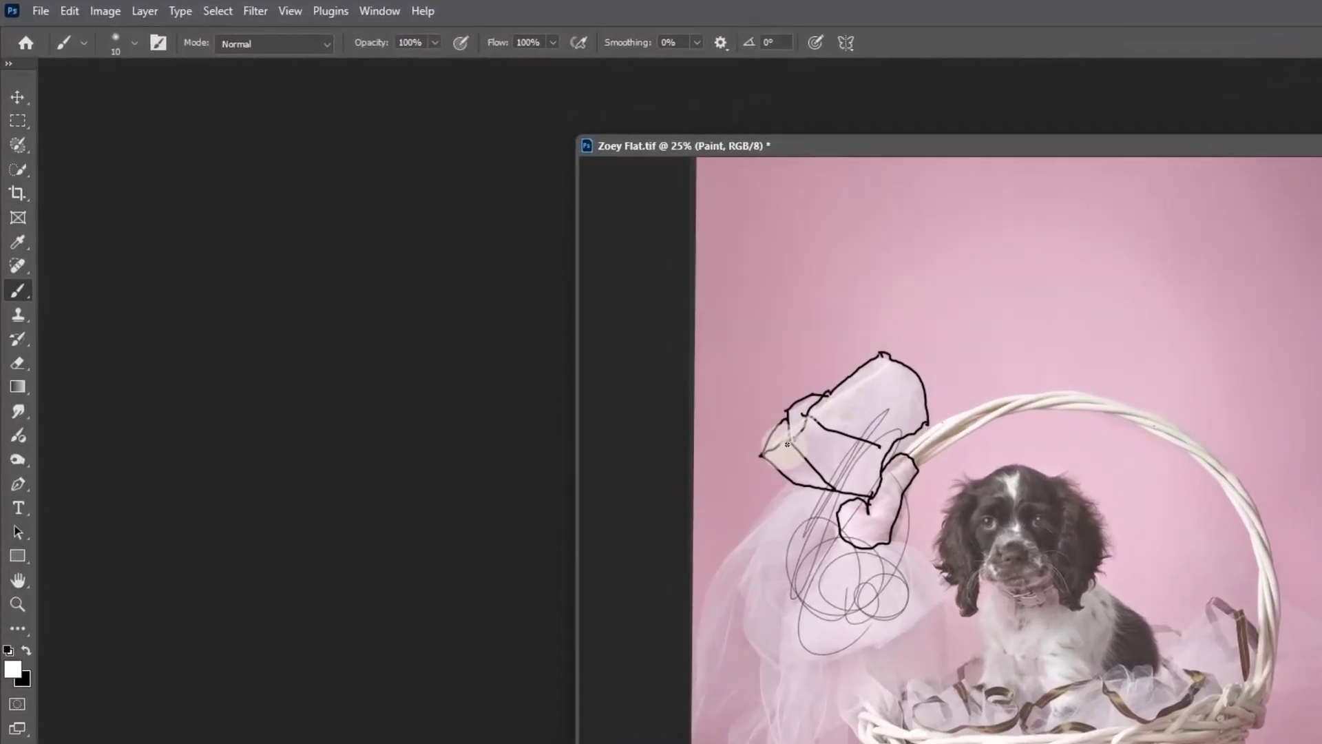
{"action": "mouse_move", "coordinate": [853, 405]}
{"action": "left_mouse_down"}
{"action": "mouse_move", "coordinate": [802, 465]}
{"action": "mouse_move", "coordinate": [869, 435]}
{"action": "left_mouse_up"}
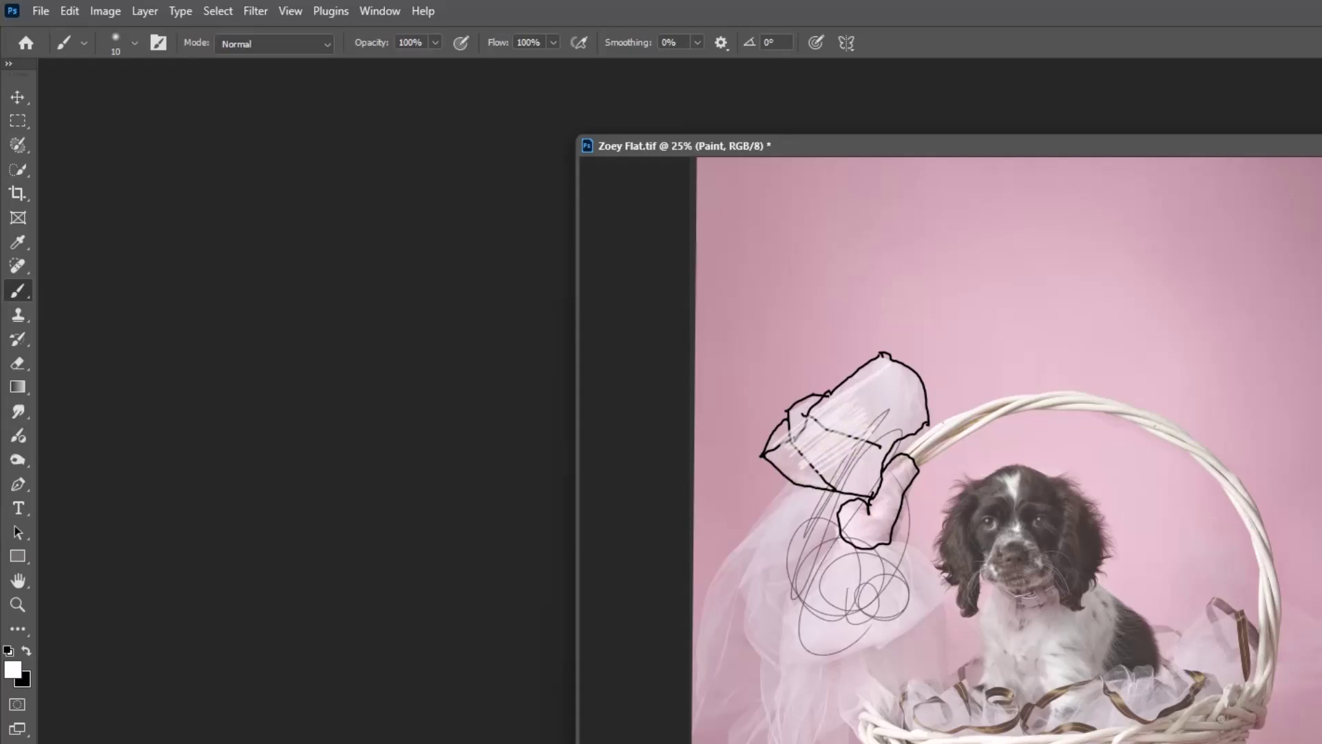
- Lower the brush opacity to 50% and flow to 50%
{"action": "left_click", "coordinate": [434, 43]}
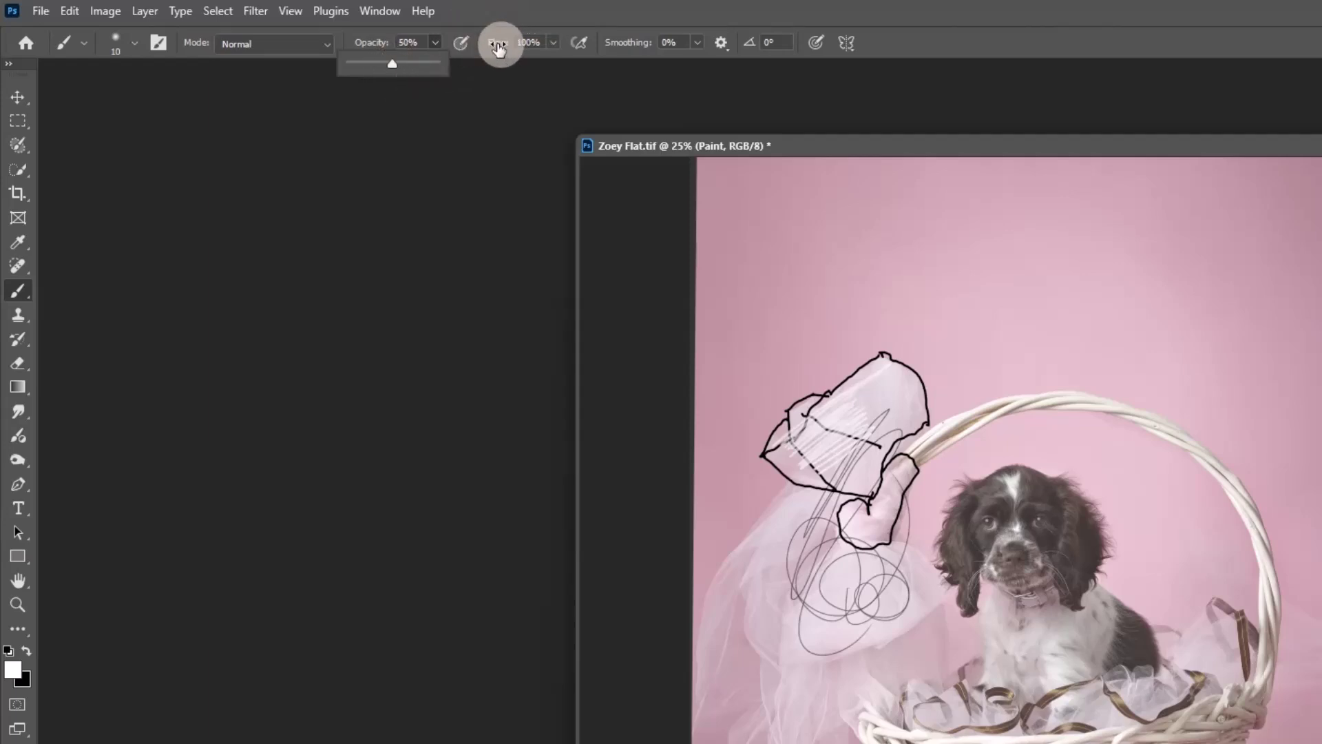
{"action": "left_click", "coordinate": [553, 44]}
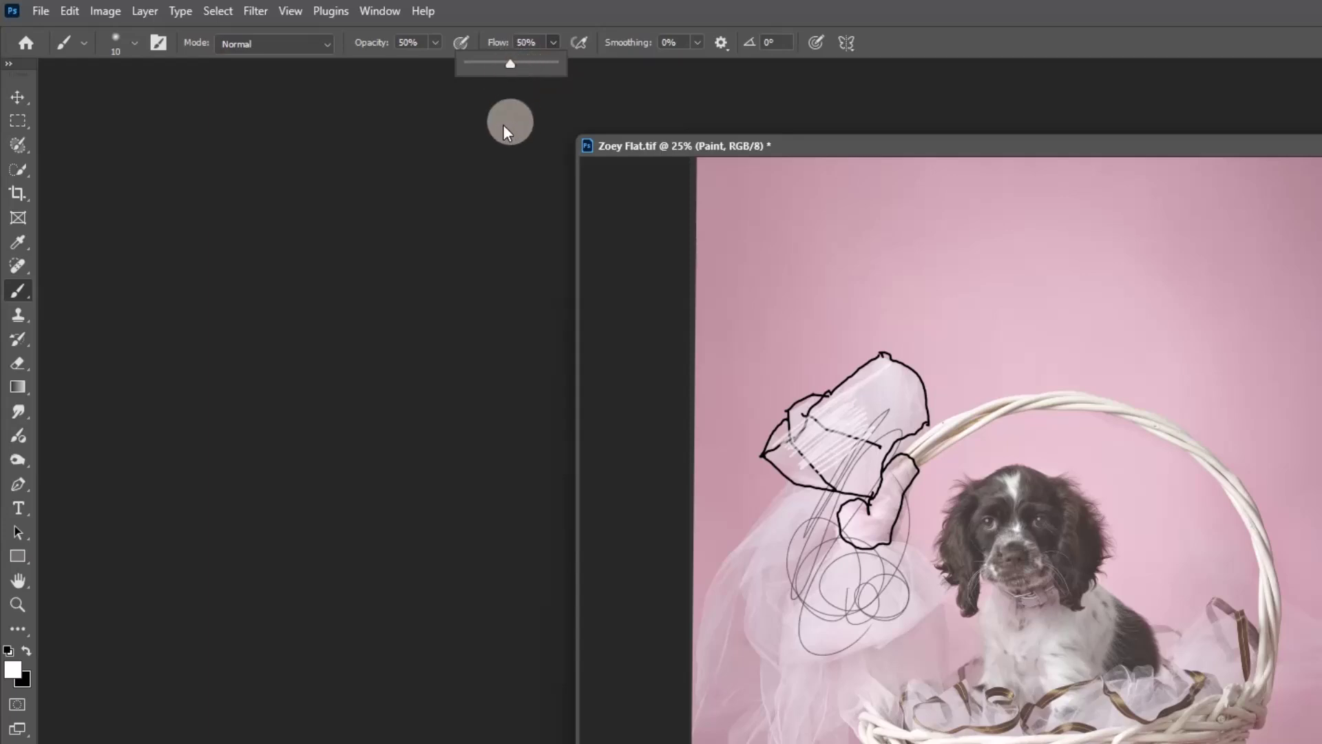
{"action": "left_click", "coordinate": [853, 344]}
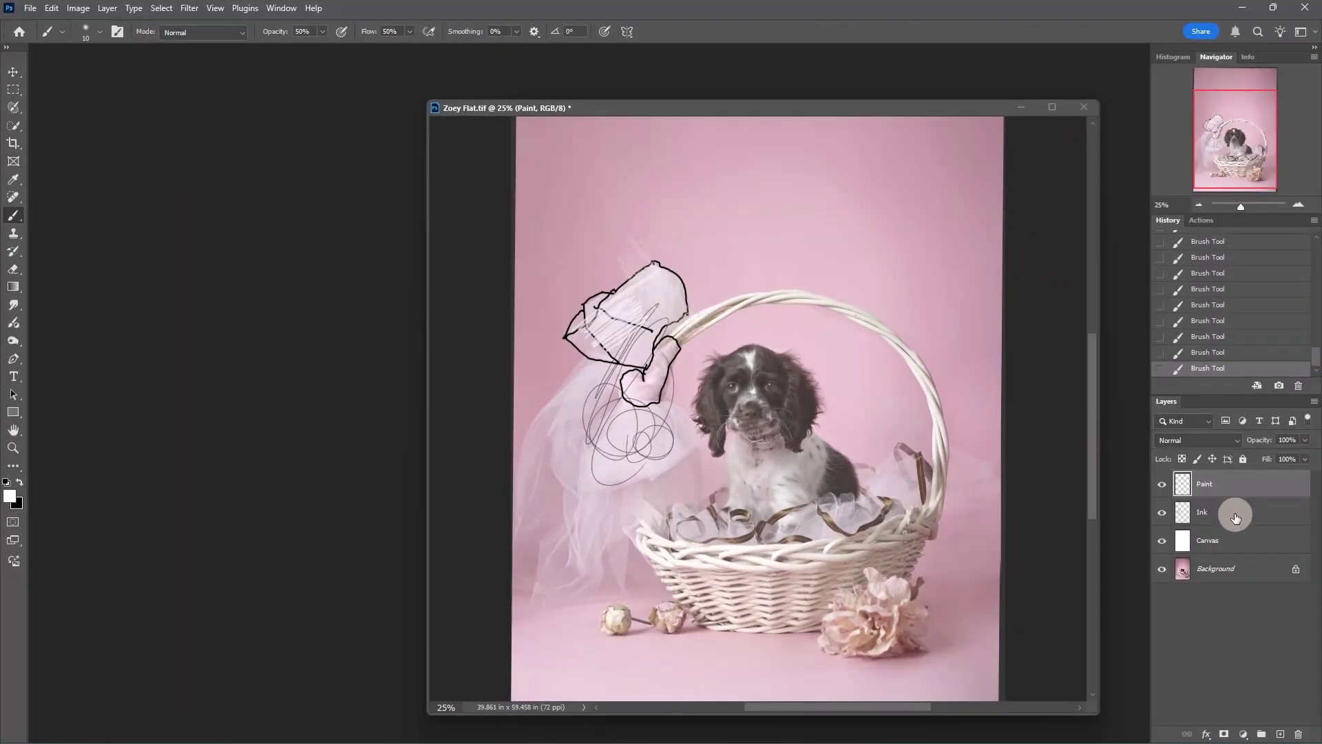
- Test moving Ink above Paint, return it below, and add a faint white stroke above the bow
{"action": "left_click_drag", "start_coordinate": [1236, 518], "coordinate": [1236, 475]}
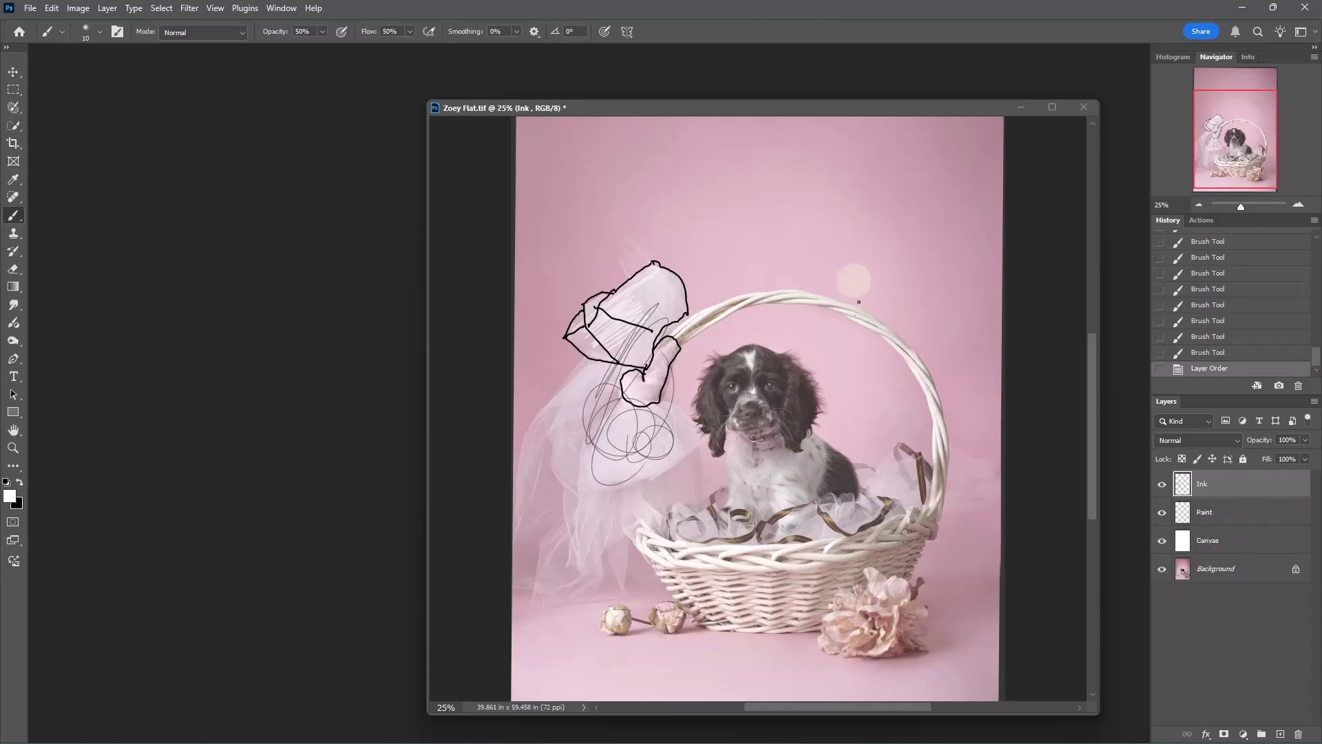
{"action": "left_click_drag", "start_coordinate": [1254, 487], "coordinate": [1251, 510]}
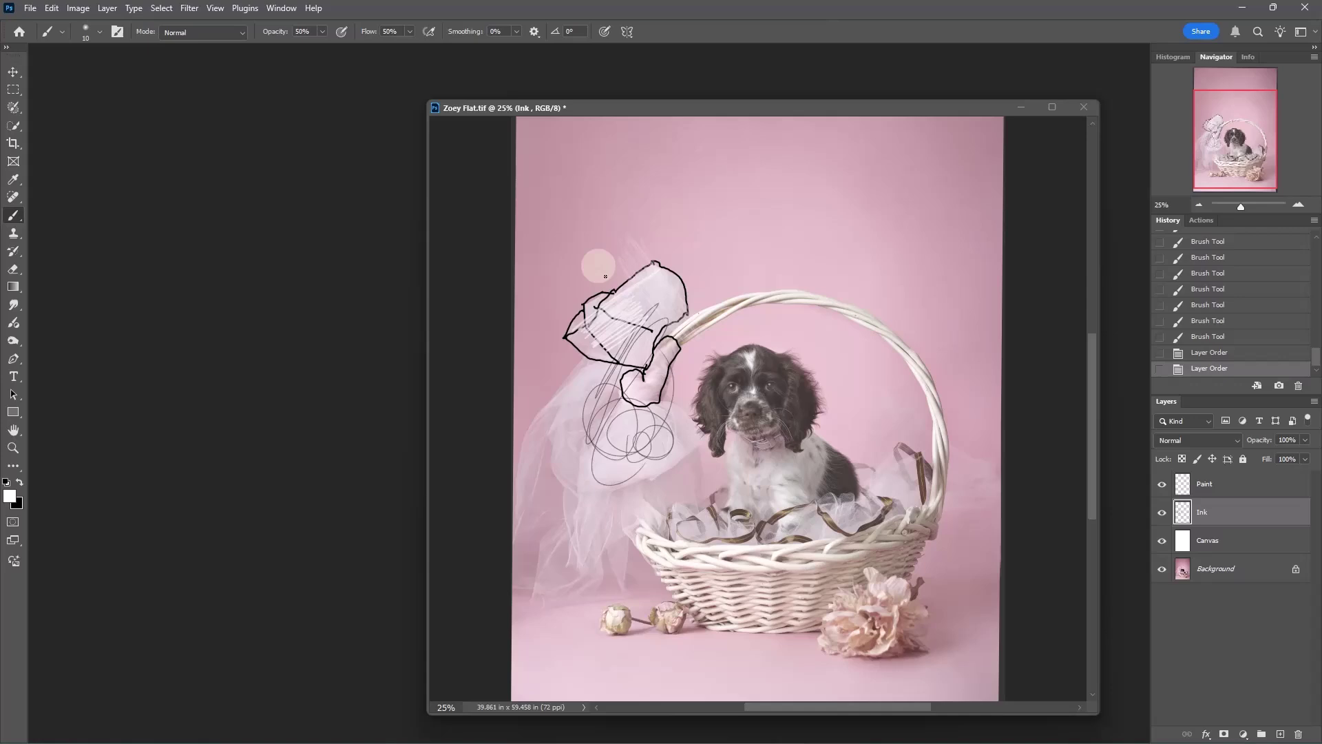
{"action": "left_click_drag", "start_coordinate": [672, 267], "coordinate": [689, 234]}
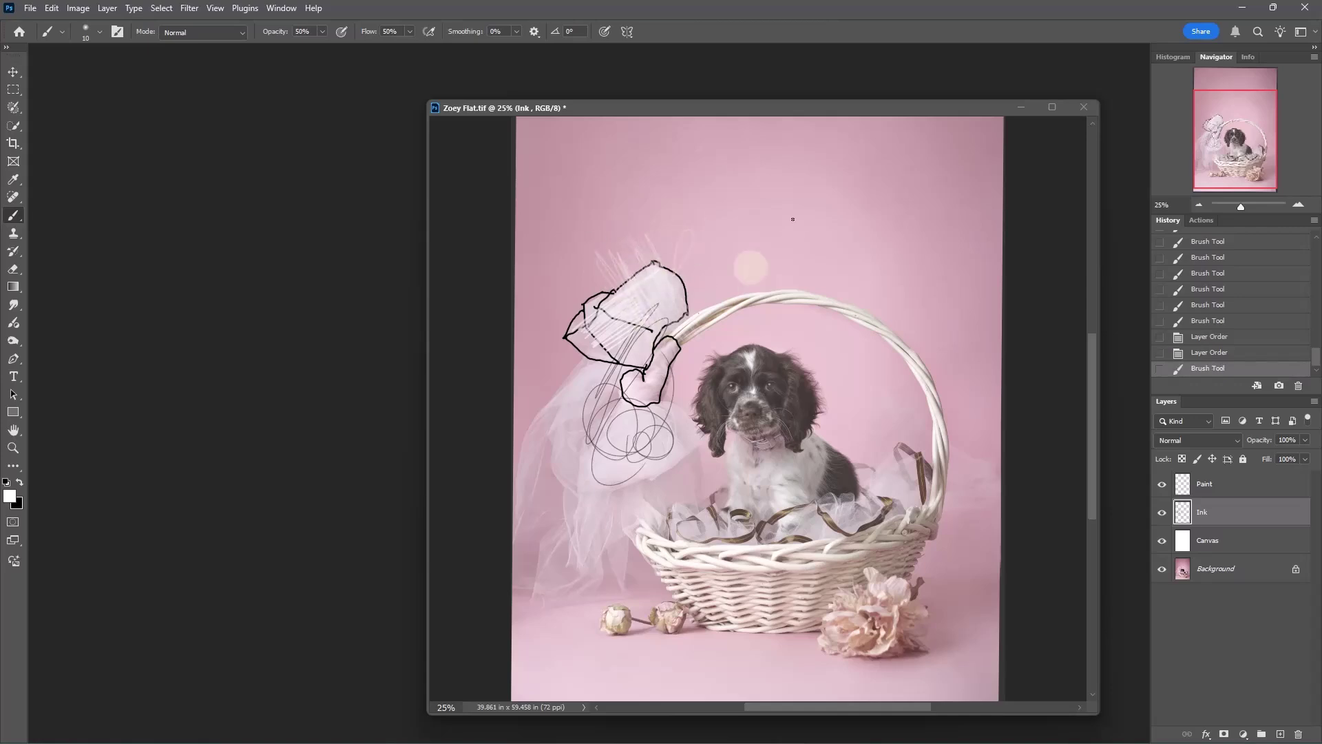
- Hide Canvas to check the strokes, keep Ink below Paint, then restore Canvas Fill to 100% white
{"action": "left_click", "coordinate": [1163, 544]}
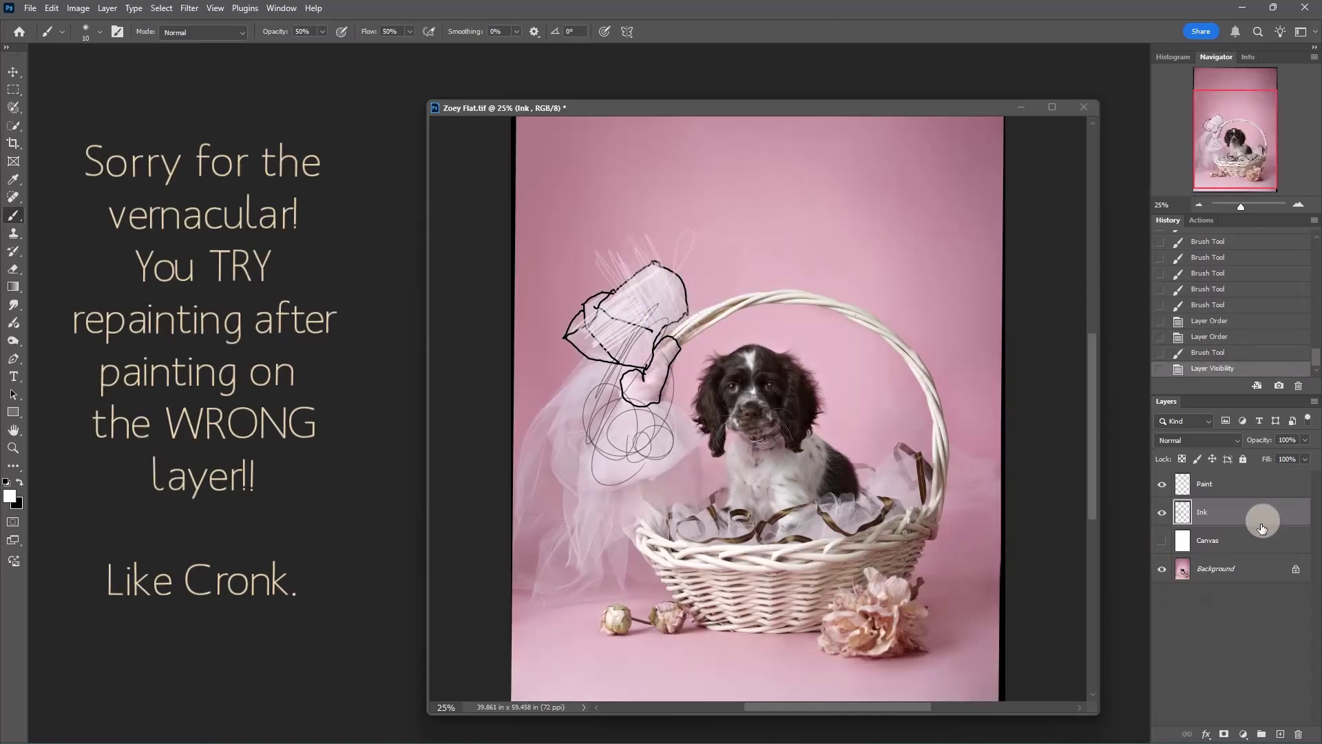
{"action": "left_click_drag", "start_coordinate": [1249, 516], "coordinate": [1288, 486]}
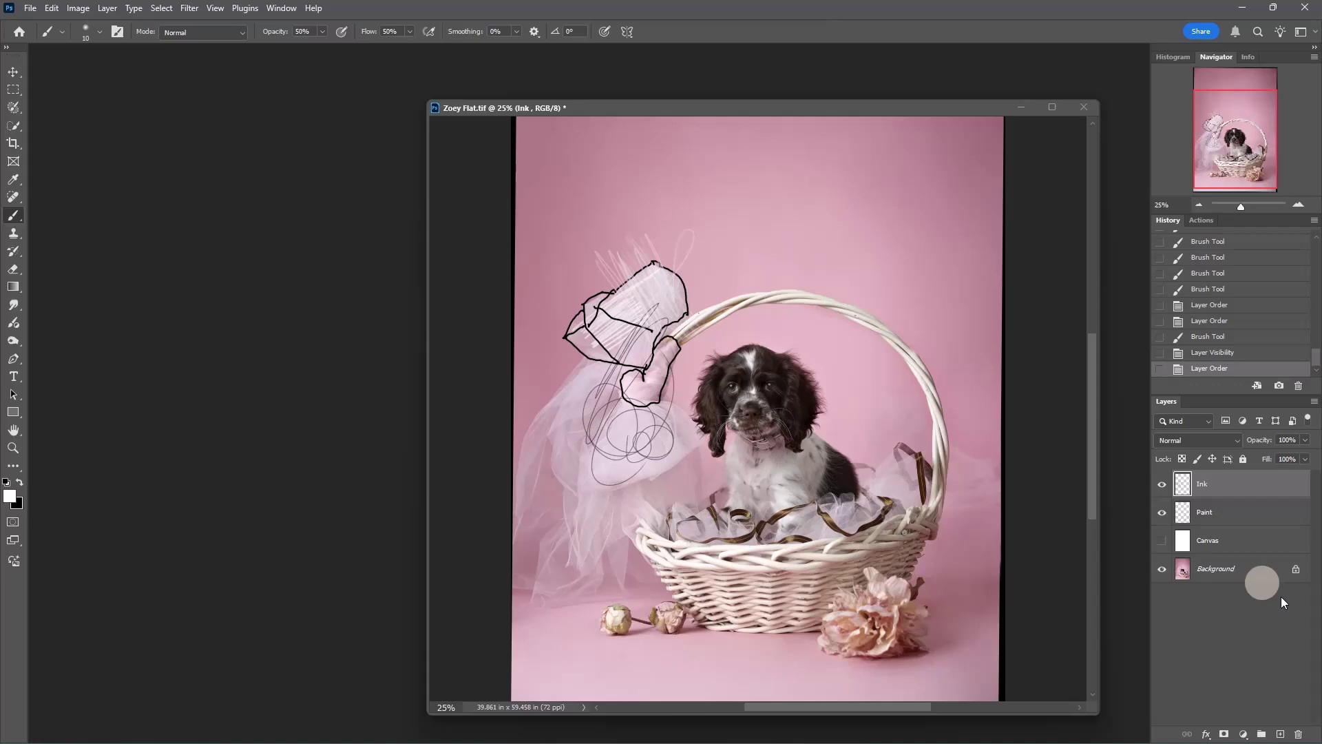
{"action": "left_click_drag", "start_coordinate": [1254, 484], "coordinate": [1252, 517]}
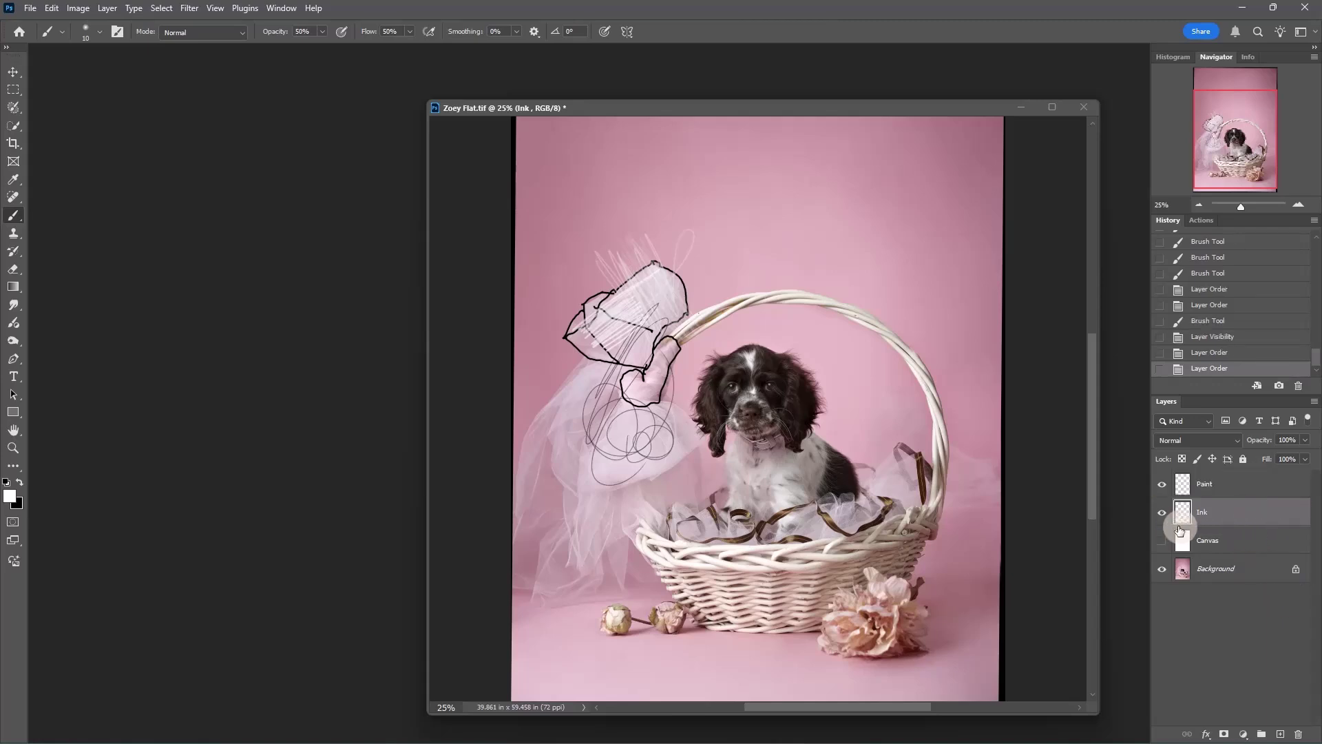
{"action": "left_click", "coordinate": [1161, 540]}
{"action": "left_click", "coordinate": [1260, 544]}
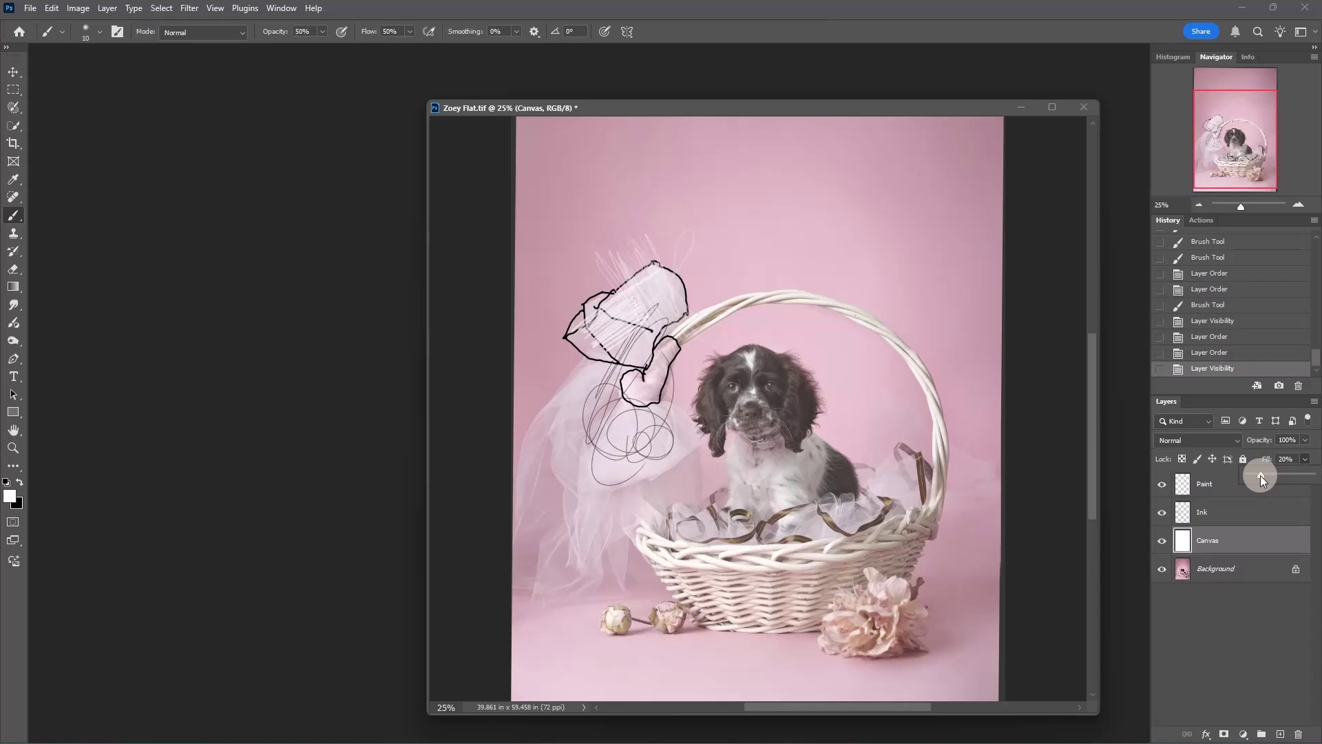
{"action": "left_click_drag", "start_coordinate": [1260, 475], "coordinate": [1317, 475]}
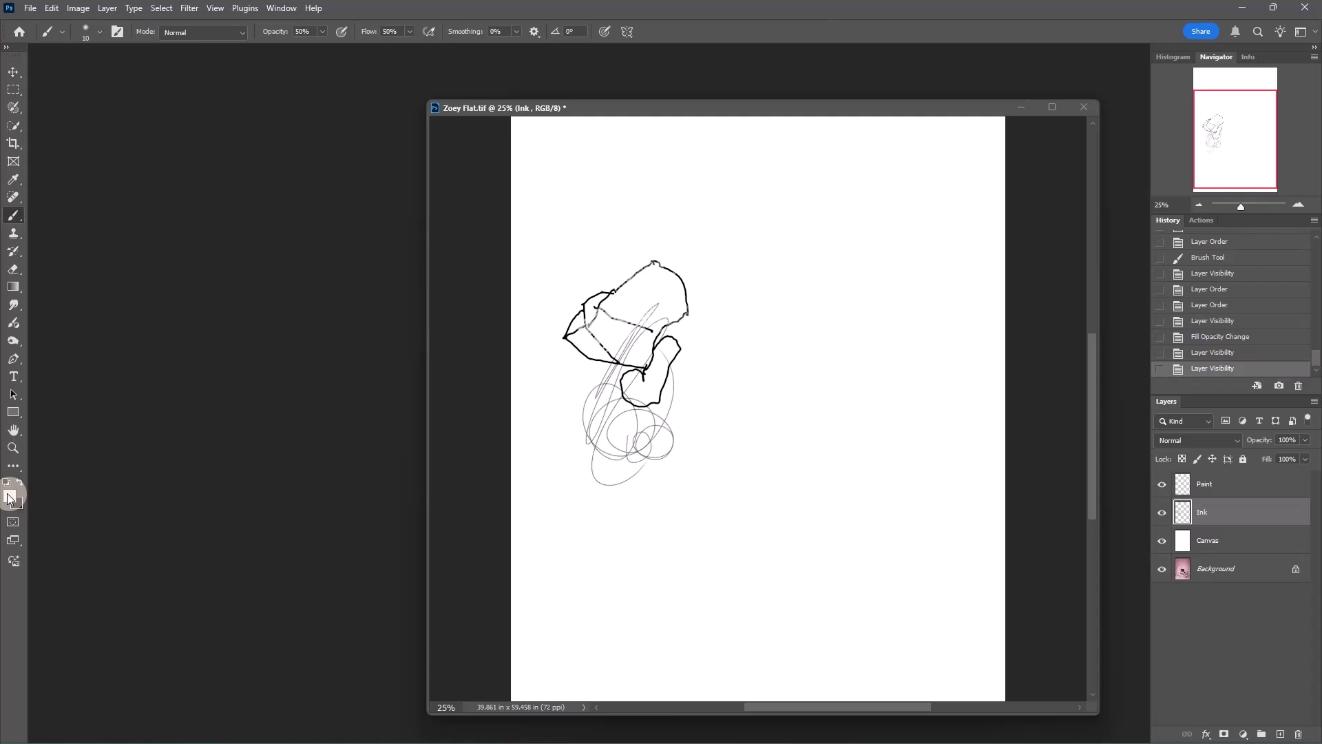
- Set the foreground colour to dusty pink #a15555
{"action": "left_click", "coordinate": [9, 498]}
{"action": "left_click", "coordinate": [573, 318]}
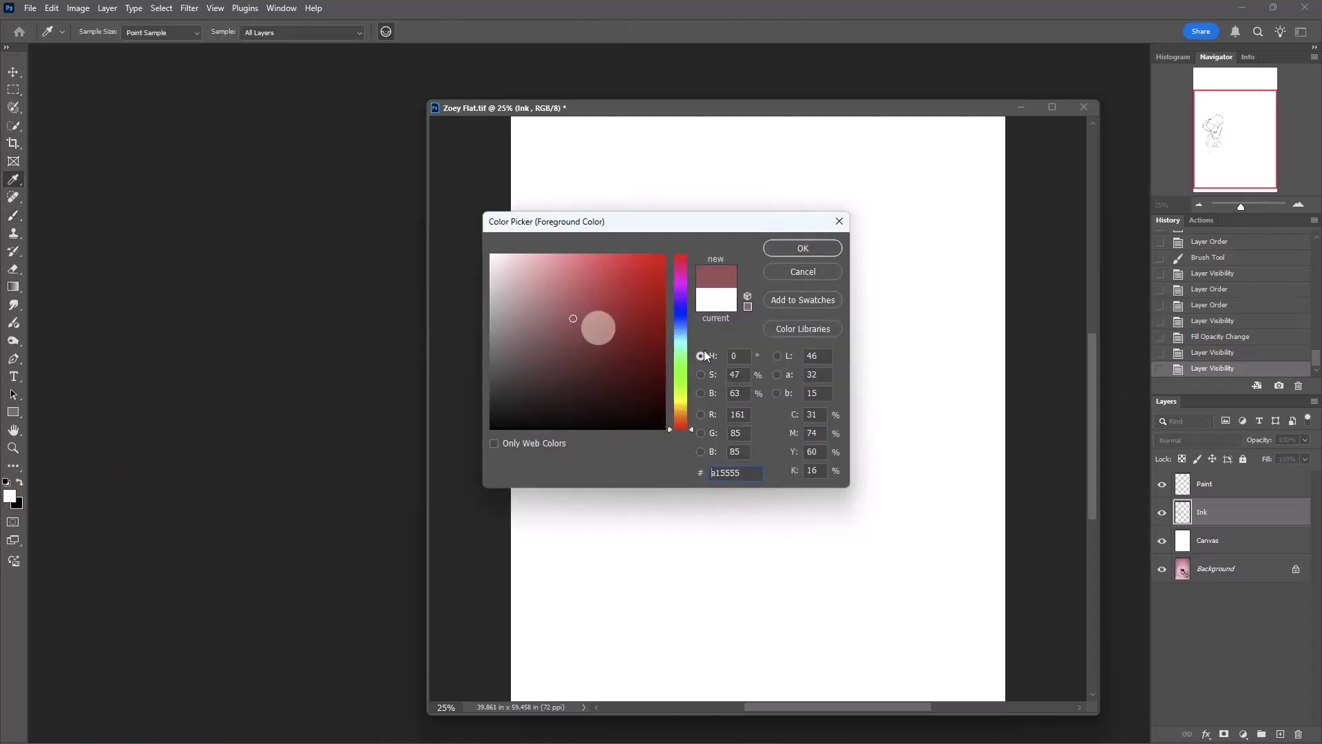
{"action": "left_click", "coordinate": [798, 248]}
- On the Paint layer, sweep a wide pink wash across the bow with a 150 brush
{"action": "key", "text": "b"}
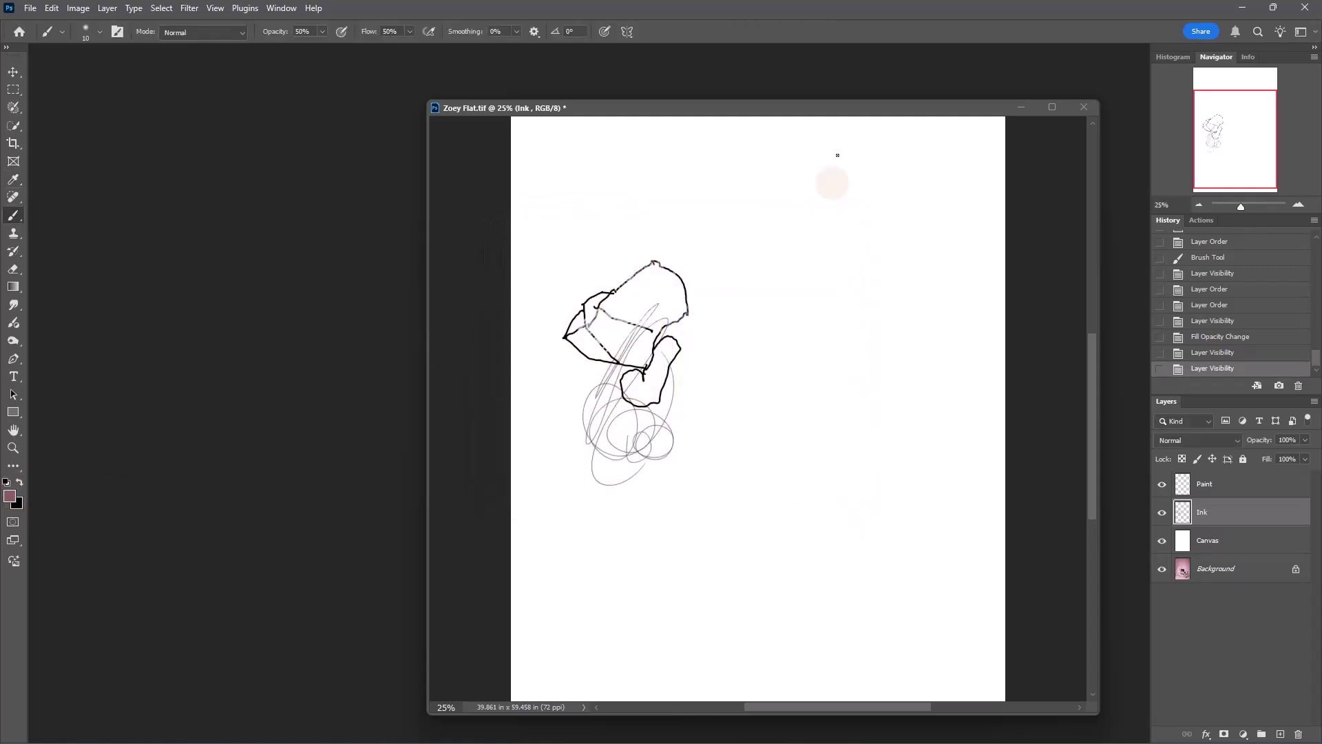
{"action": "left_click", "coordinate": [1240, 484]}
{"action": "mouse_move", "coordinate": [606, 280]}
{"action": "left_mouse_down"}
{"action": "mouse_move", "coordinate": [620, 274]}
{"action": "mouse_move", "coordinate": [541, 365]}
{"action": "left_mouse_up"}
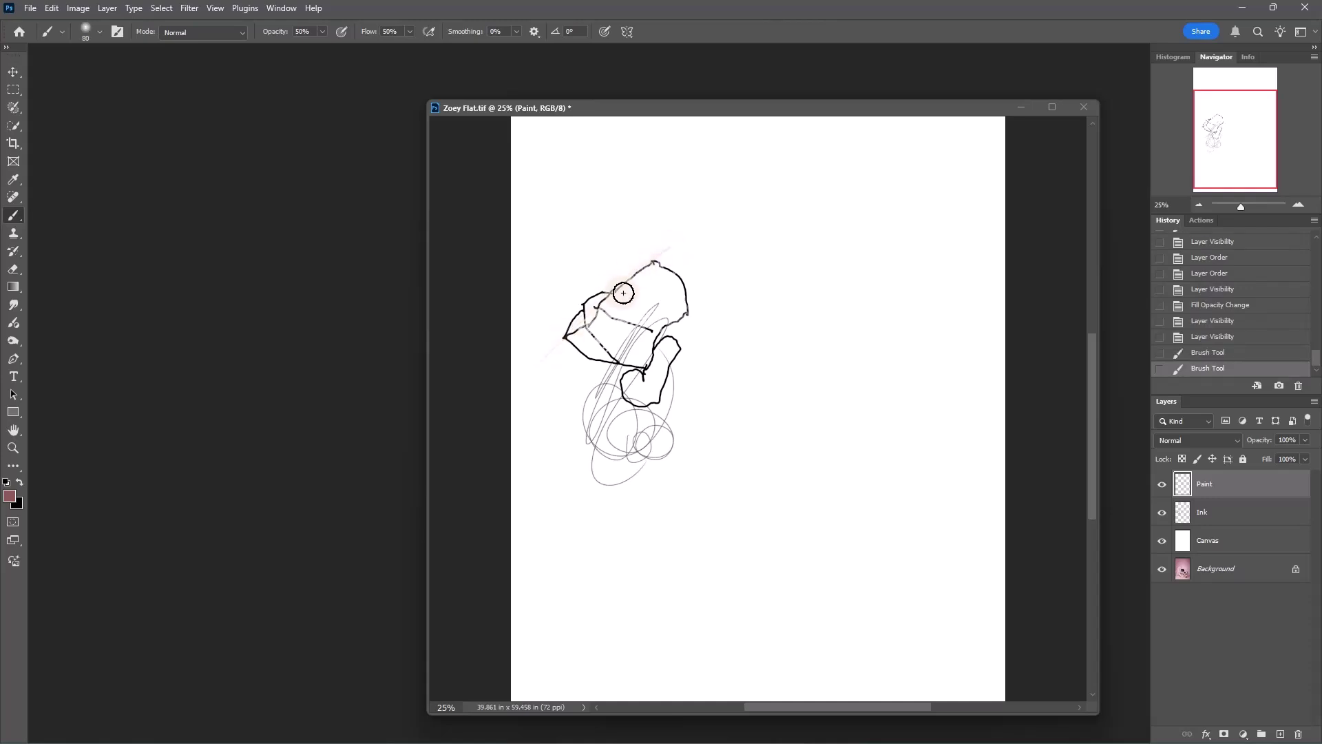
{"action": "key", "text": "]"}
{"action": "key", "text": "]"}
{"action": "key", "text": "]"}
{"action": "key", "text": "]"}
{"action": "left_click_drag", "start_coordinate": [670, 257], "coordinate": [528, 380]}
{"action": "mouse_move", "coordinate": [661, 255]}
{"action": "left_mouse_down"}
{"action": "mouse_move", "coordinate": [544, 385]}
{"action": "mouse_move", "coordinate": [557, 399]}
{"action": "mouse_move", "coordinate": [726, 287]}
{"action": "mouse_move", "coordinate": [630, 400]}
{"action": "mouse_move", "coordinate": [677, 374]}
{"action": "mouse_move", "coordinate": [937, 385]}
{"action": "left_mouse_up"}
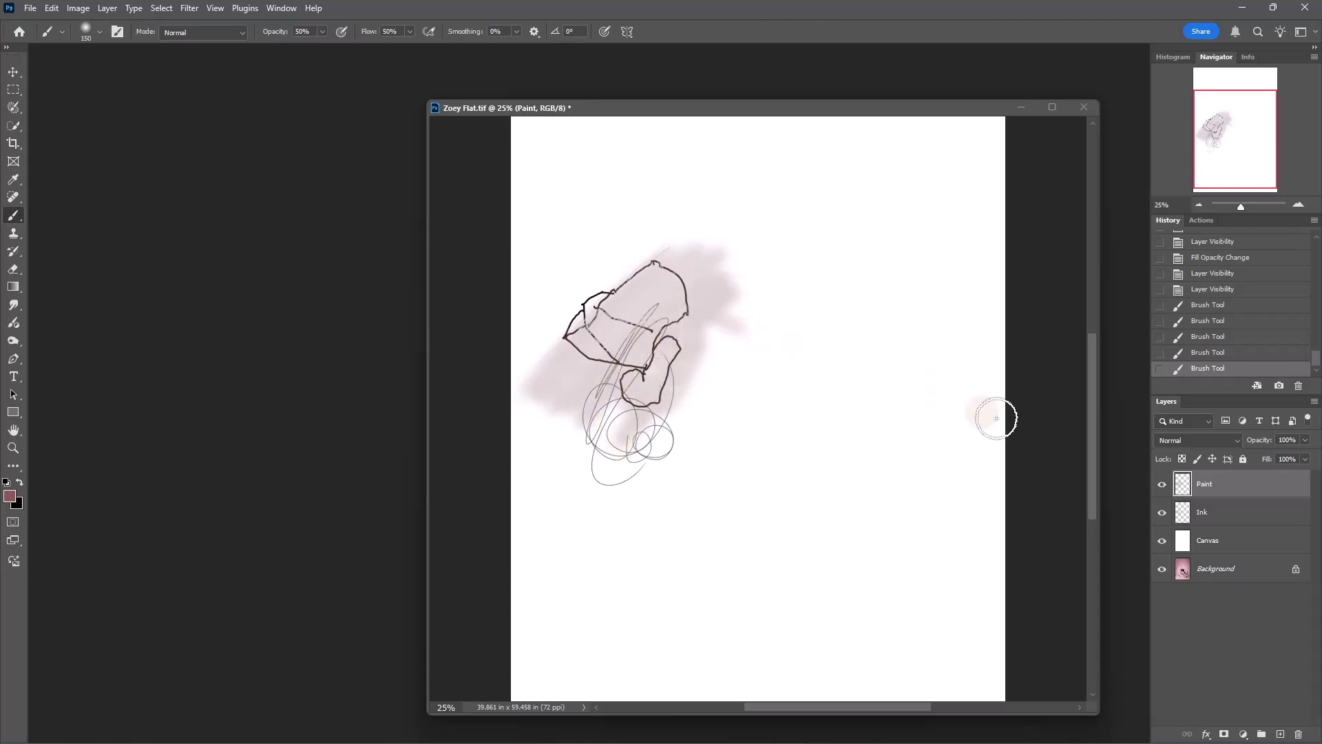
- Move the Ink layer above the pink Paint layer
{"action": "left_click", "coordinate": [1248, 518]}
{"action": "left_click_drag", "start_coordinate": [1260, 516], "coordinate": [1267, 480]}
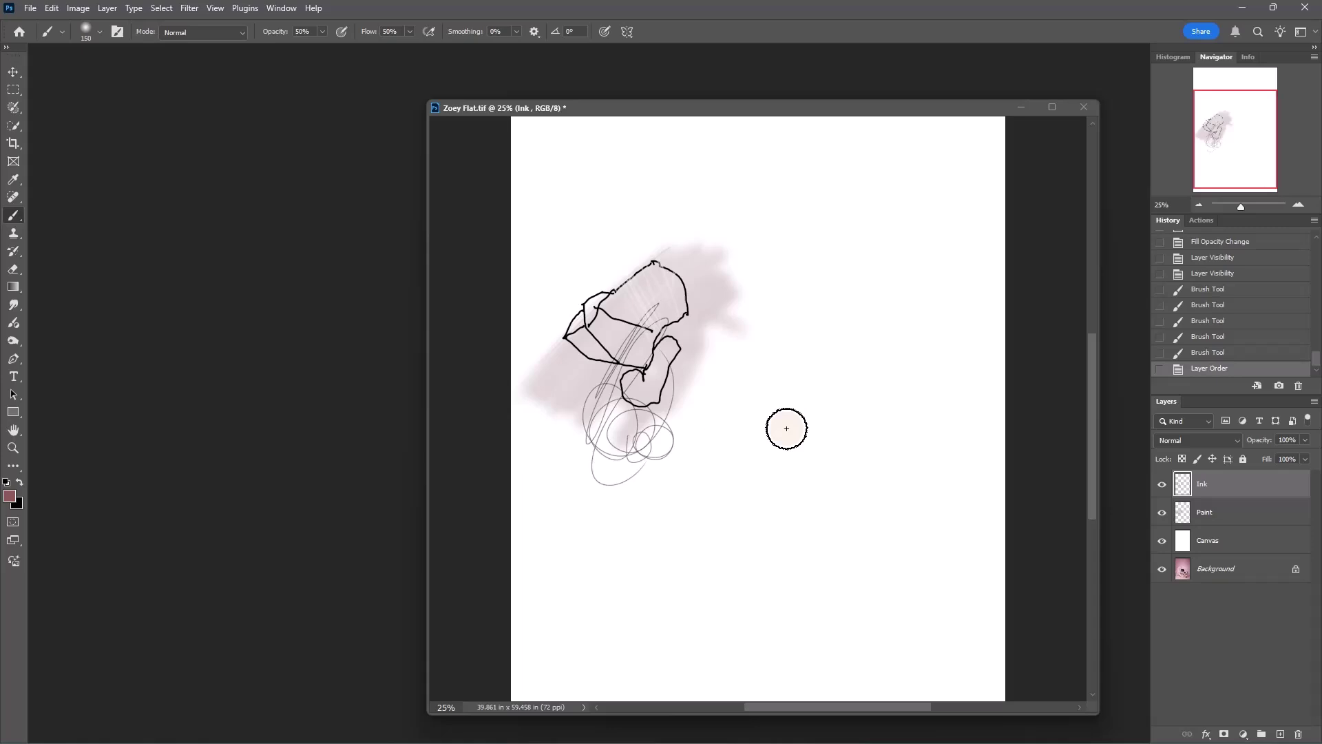
{"action": "left_click", "coordinate": [290, 601]}
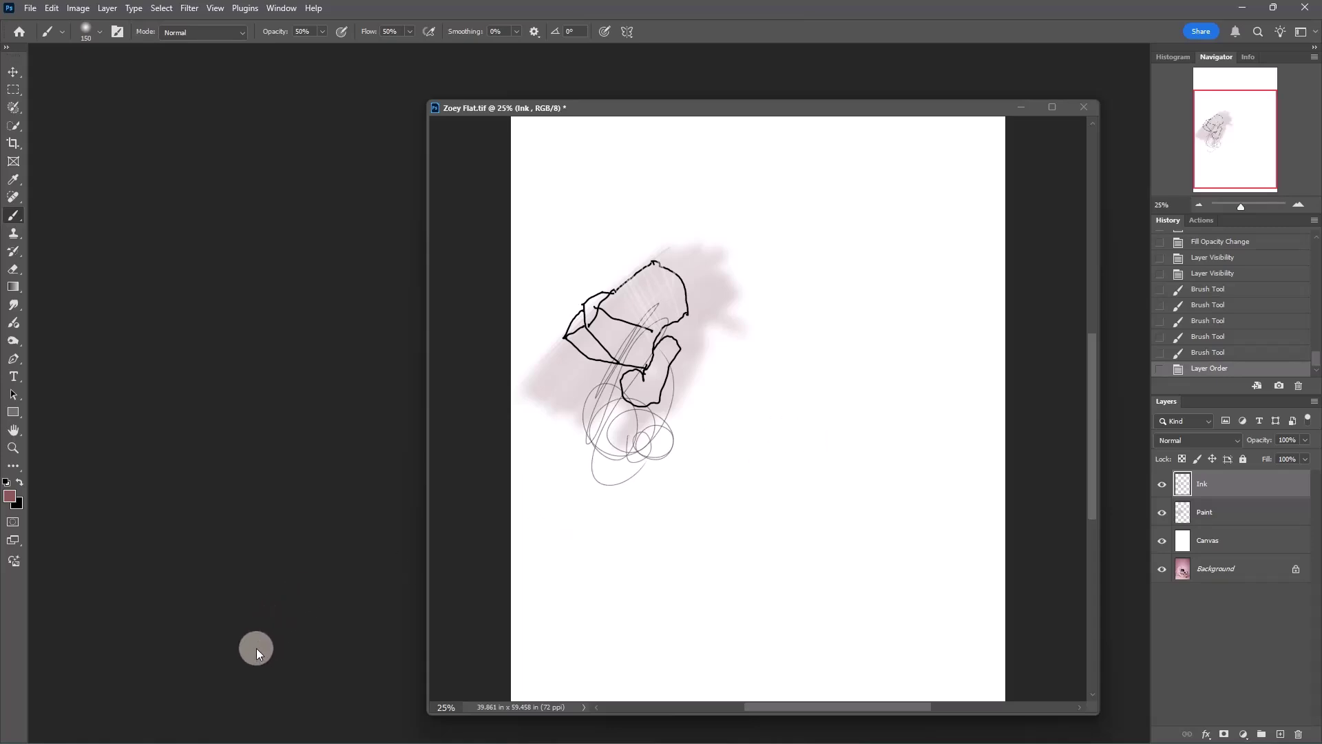